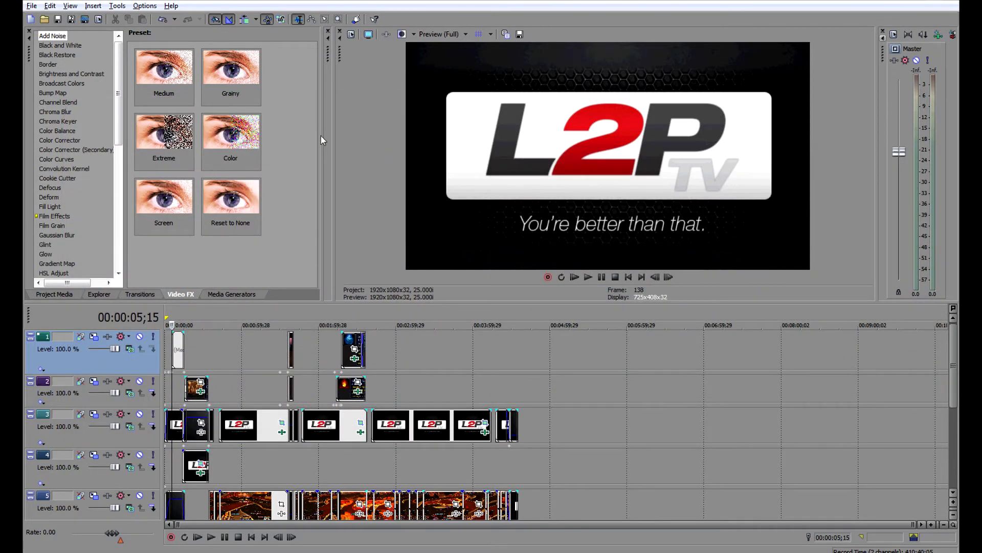
# Set the project's full-resolution rendering quality to Best in the project properties.
pyautogui.click(32, 6)
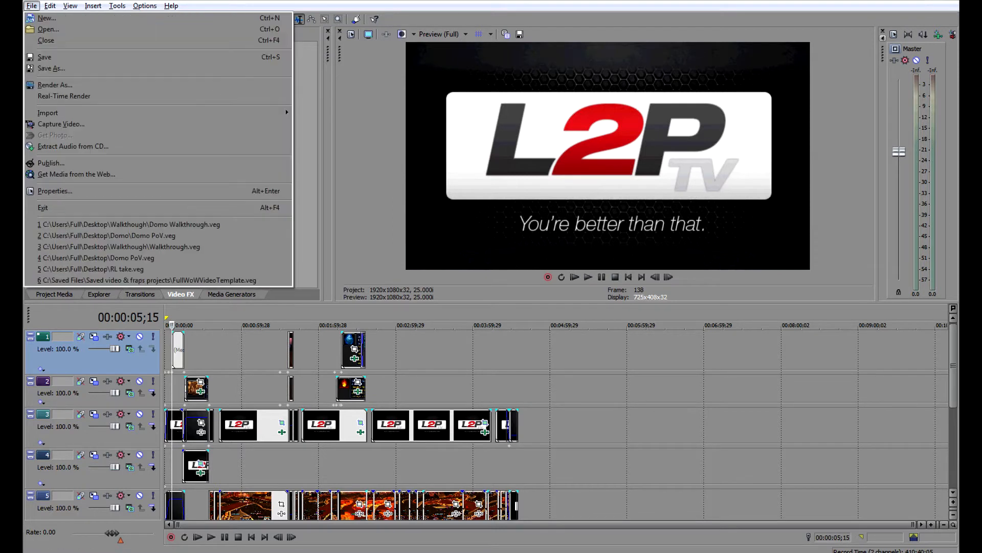
pyautogui.click(69, 188)
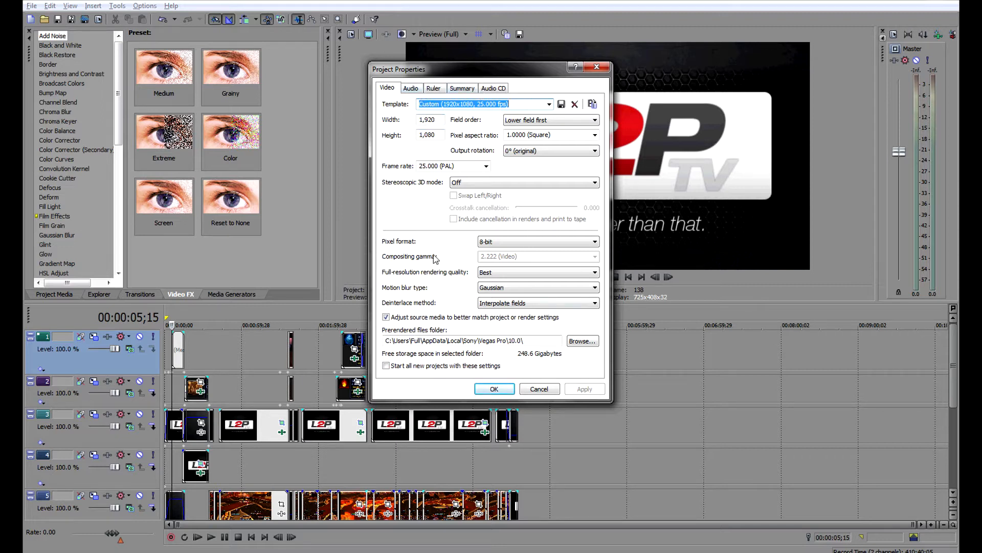
pyautogui.click(490, 277)
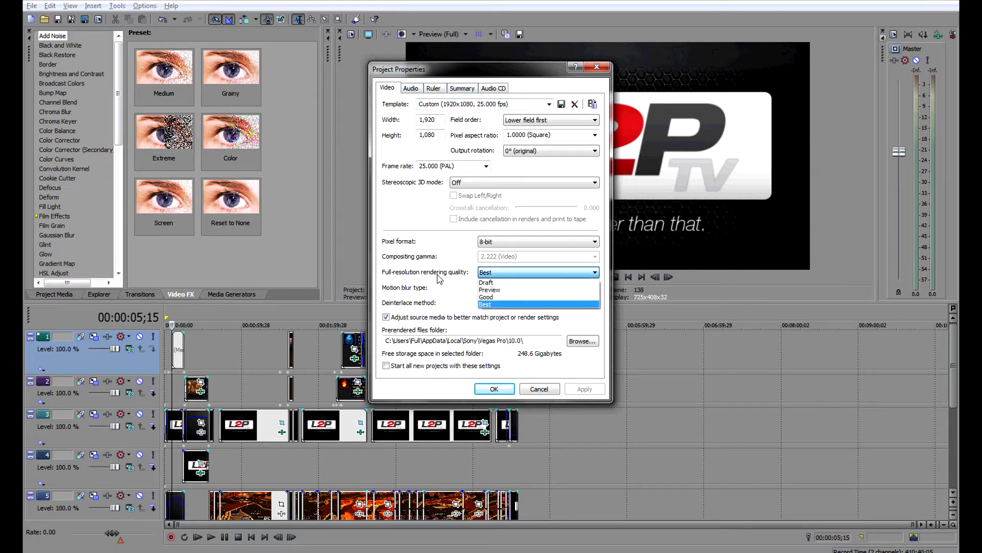
pyautogui.click(490, 304)
# Set the project audio's resample and stretch quality to Best.
pyautogui.click(411, 88)
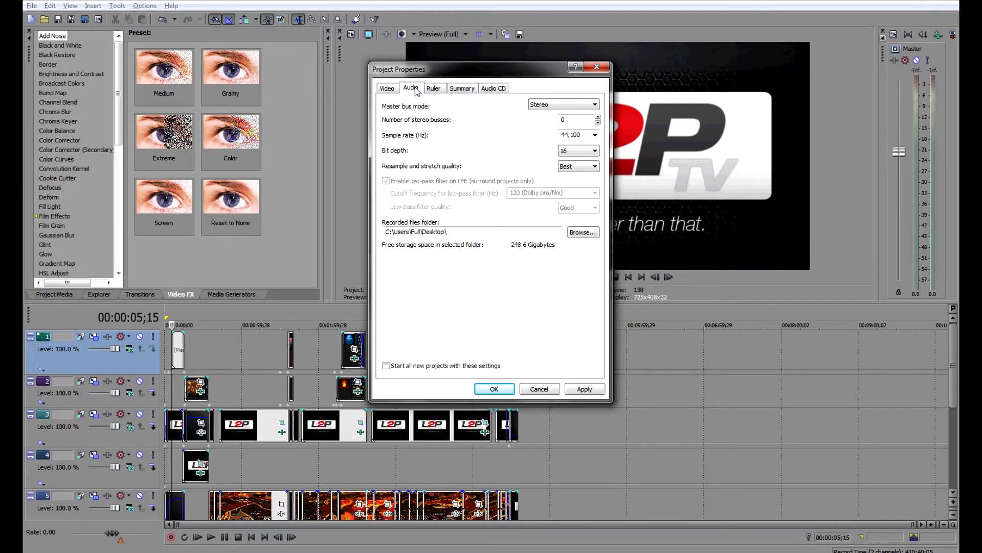
pyautogui.click(567, 169)
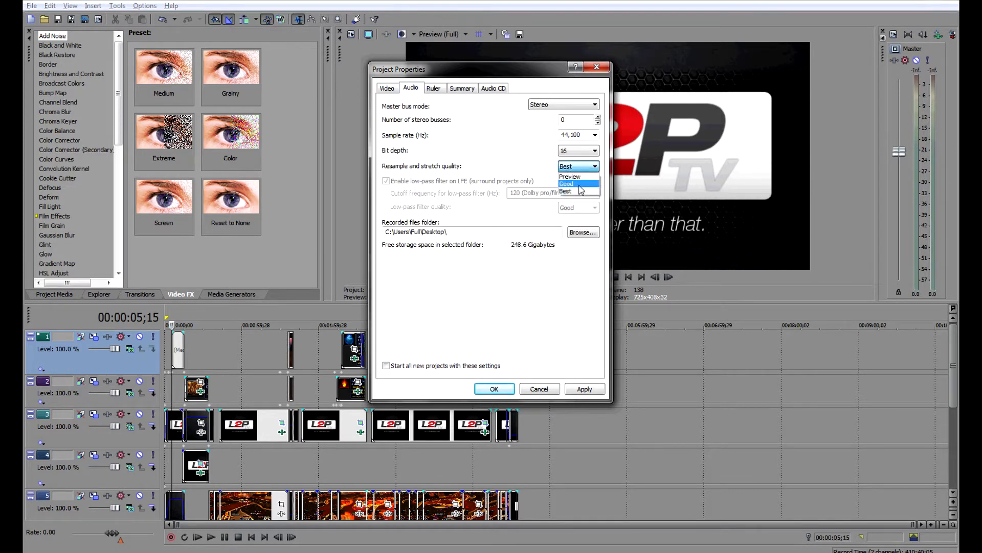
pyautogui.click(579, 191)
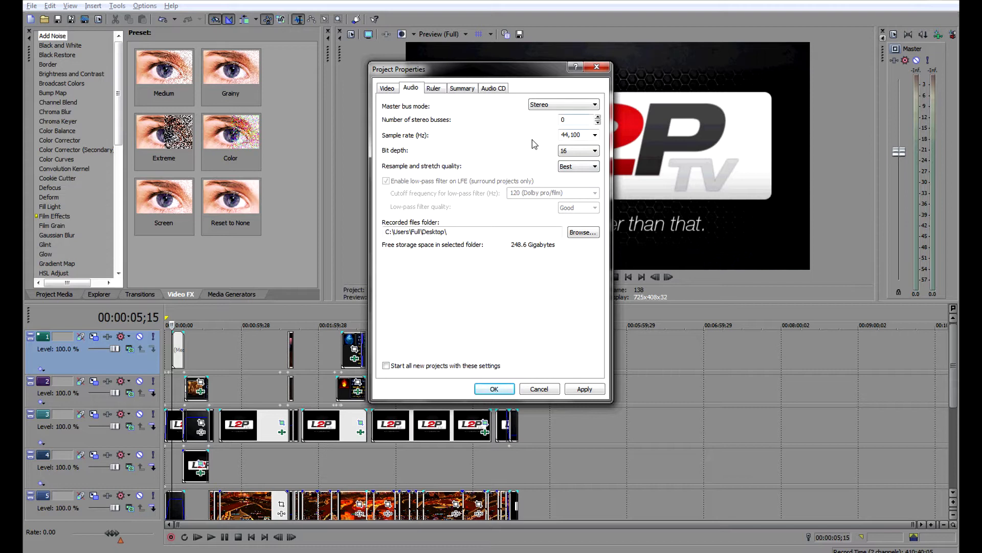
# Make all new projects start with these video settings and apply the project properties.
pyautogui.click(393, 90)
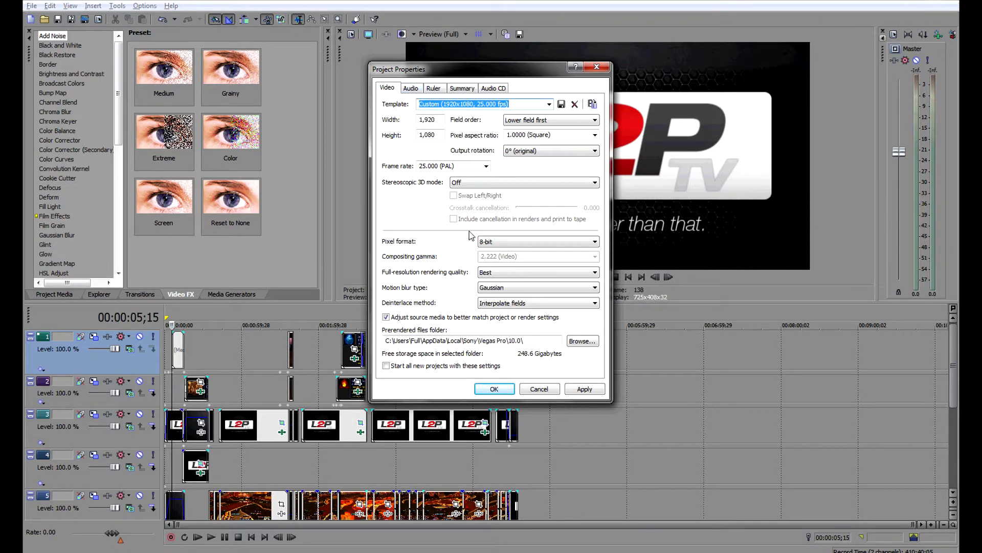
pyautogui.click(386, 366)
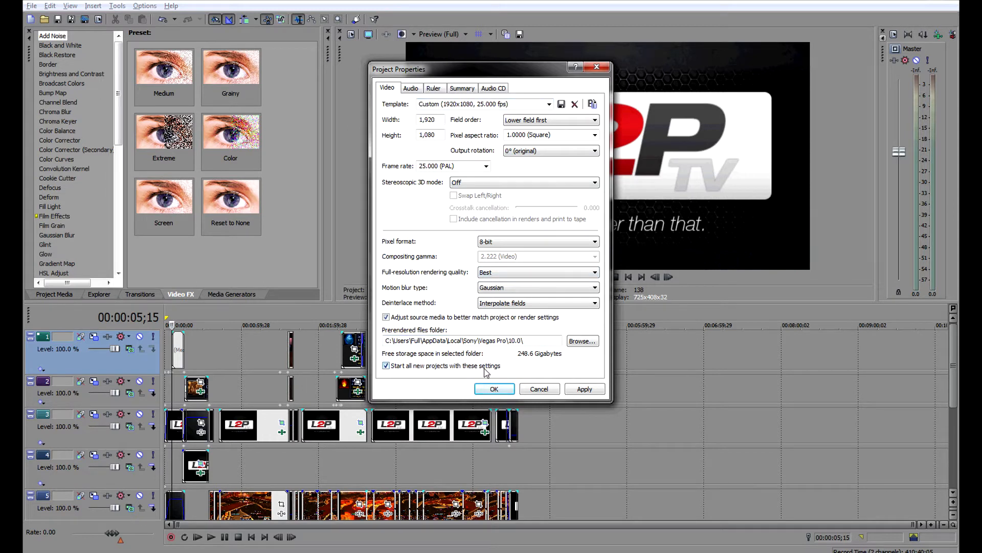
pyautogui.click(582, 390)
pyautogui.click(505, 390)
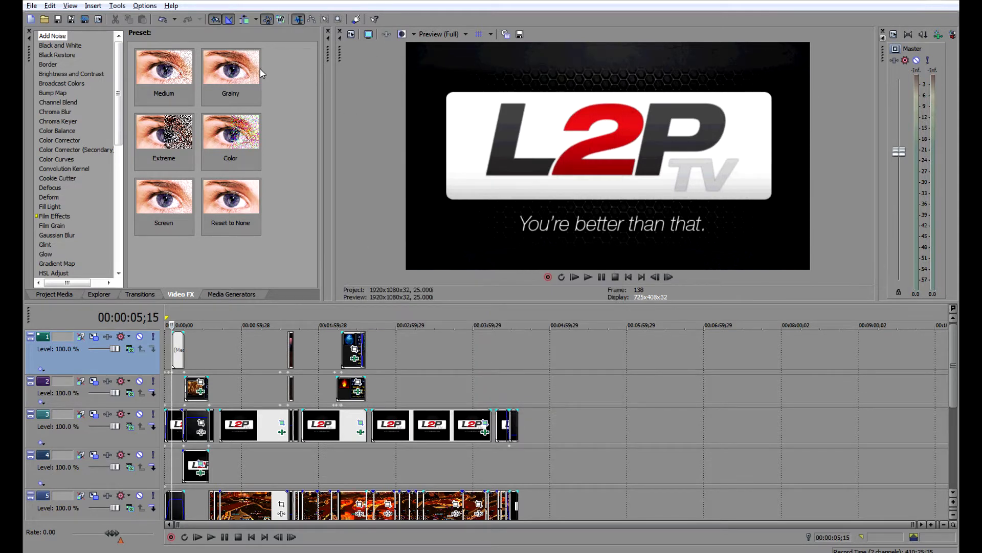
# Set up a render of the project as Sony AVC with the Normal rendering template.
pyautogui.click(32, 6)
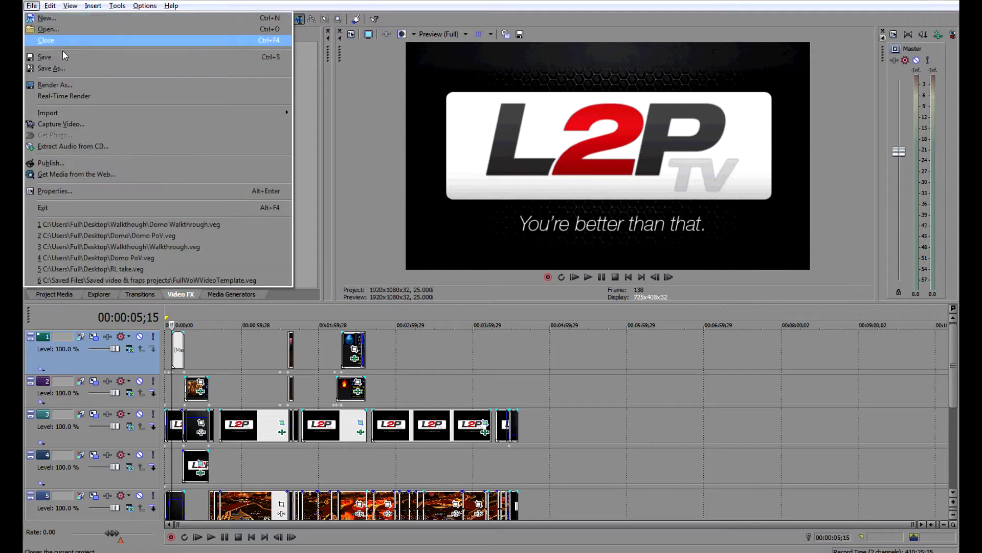
pyautogui.click(87, 87)
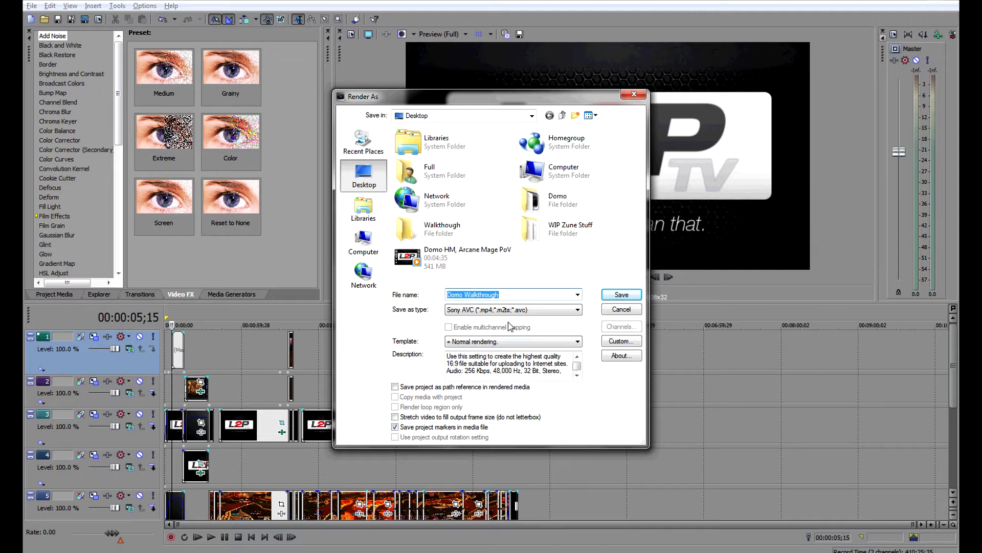
pyautogui.click(536, 311)
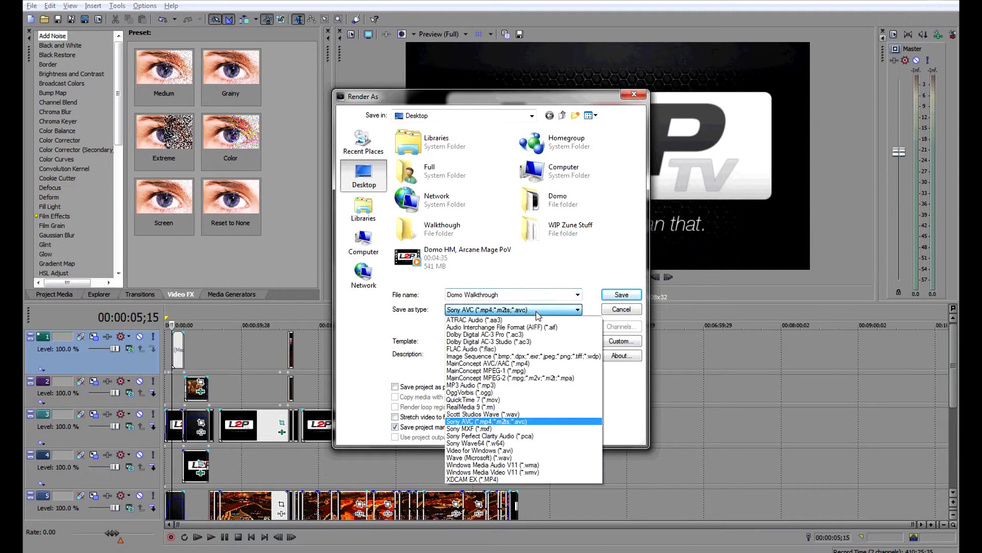
pyautogui.click(520, 421)
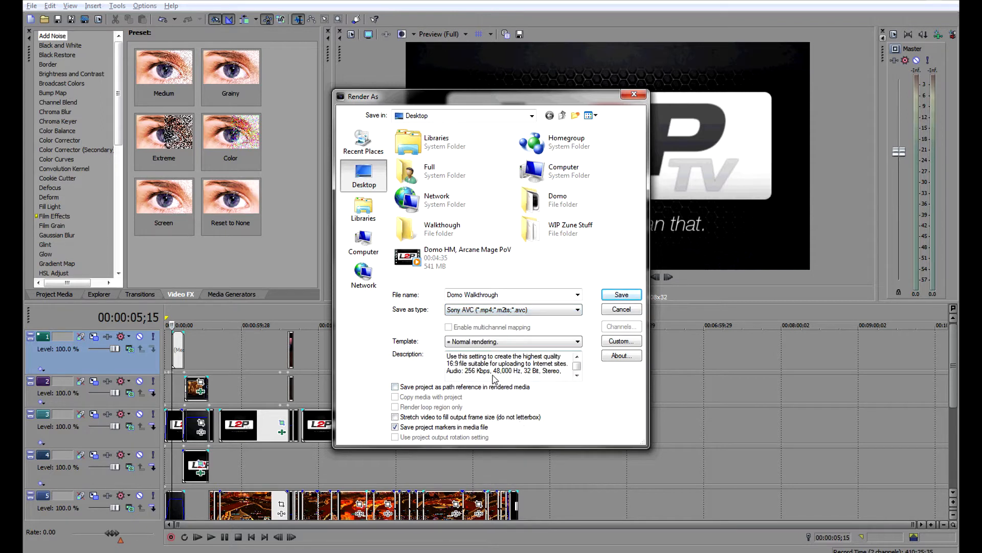
pyautogui.click(511, 343)
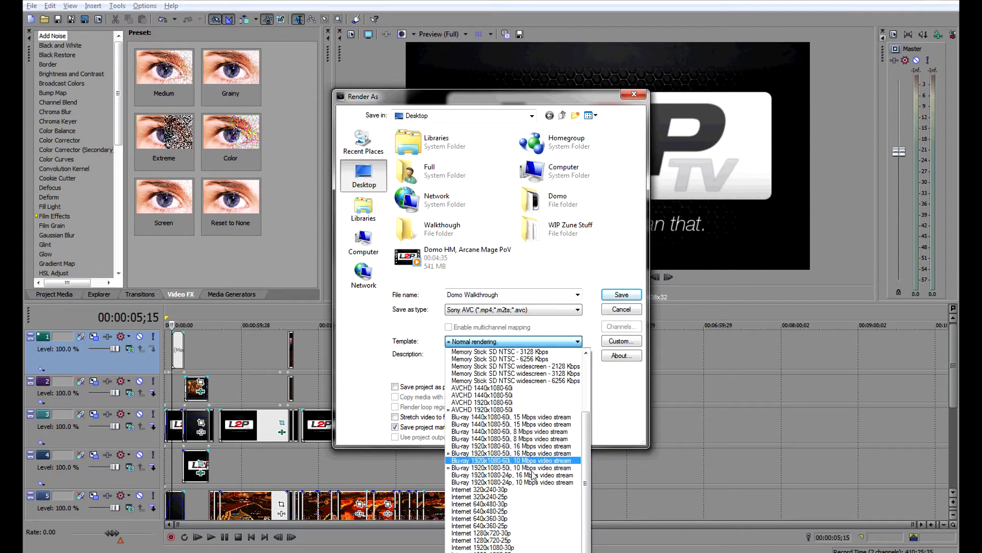
pyautogui.click(546, 344)
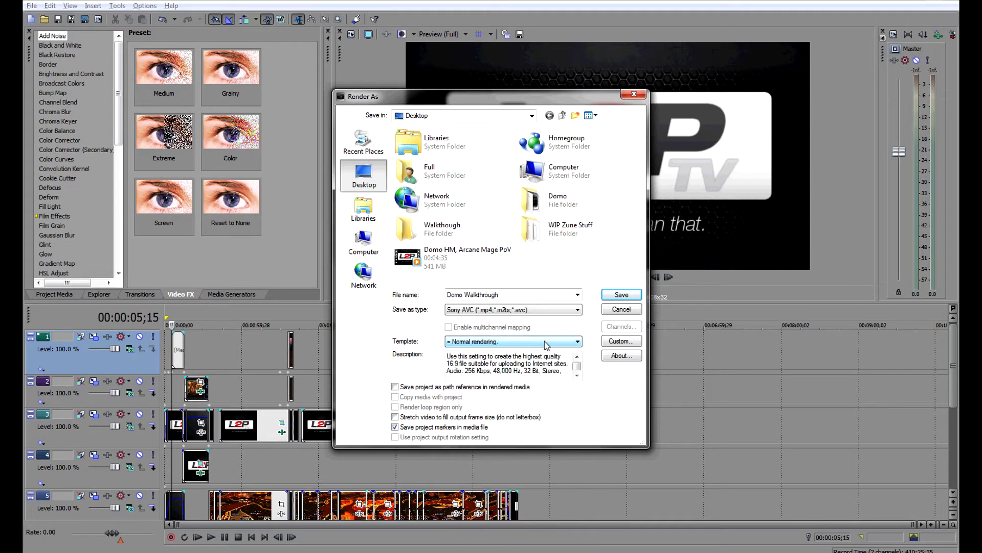
# Customize the template's video settings, keeping the High definition (1920x1080) frame size and choosing a bit rate of 20,000,000 bps.
pyautogui.click(610, 345)
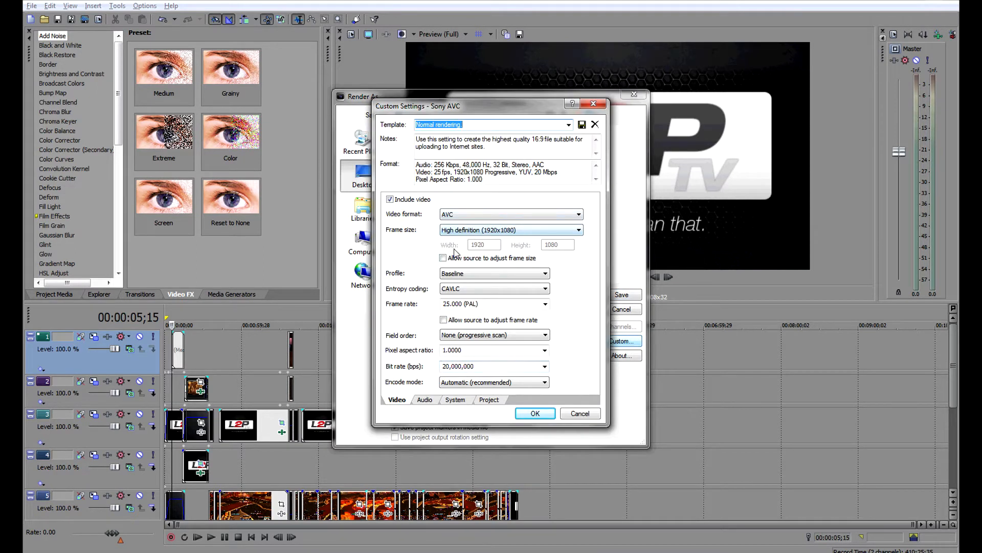
pyautogui.click(521, 232)
pyautogui.click(522, 232)
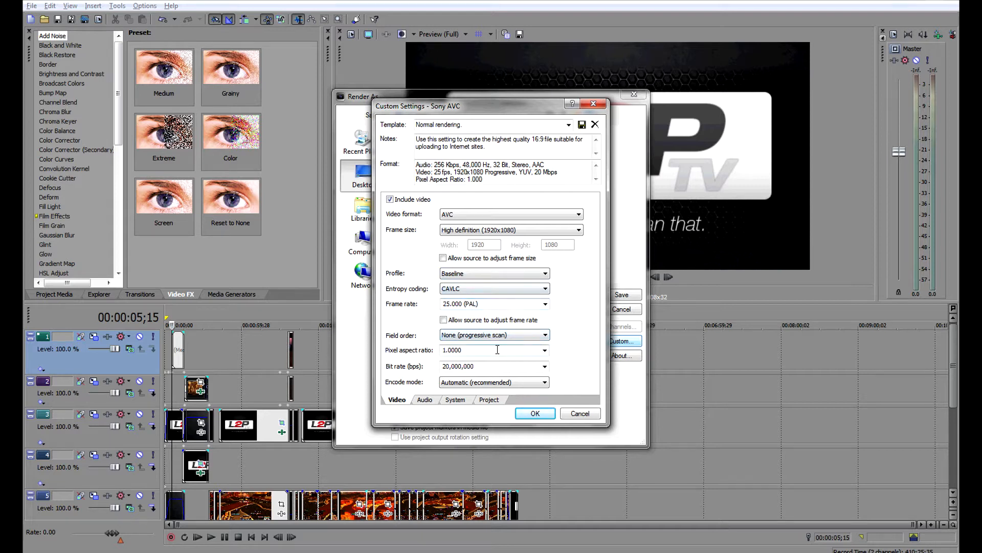
pyautogui.click(545, 366)
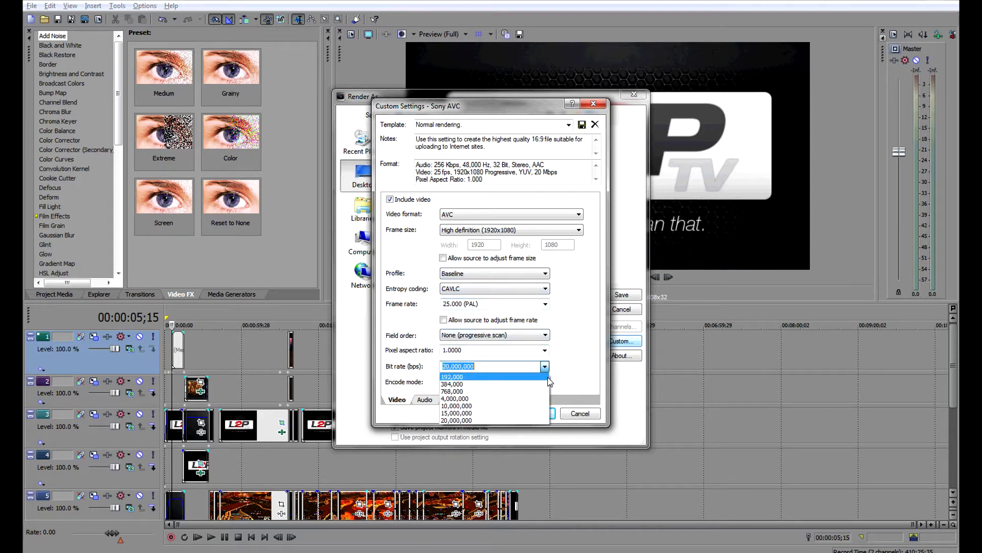
pyautogui.click(576, 360)
pyautogui.click(545, 366)
pyautogui.click(523, 420)
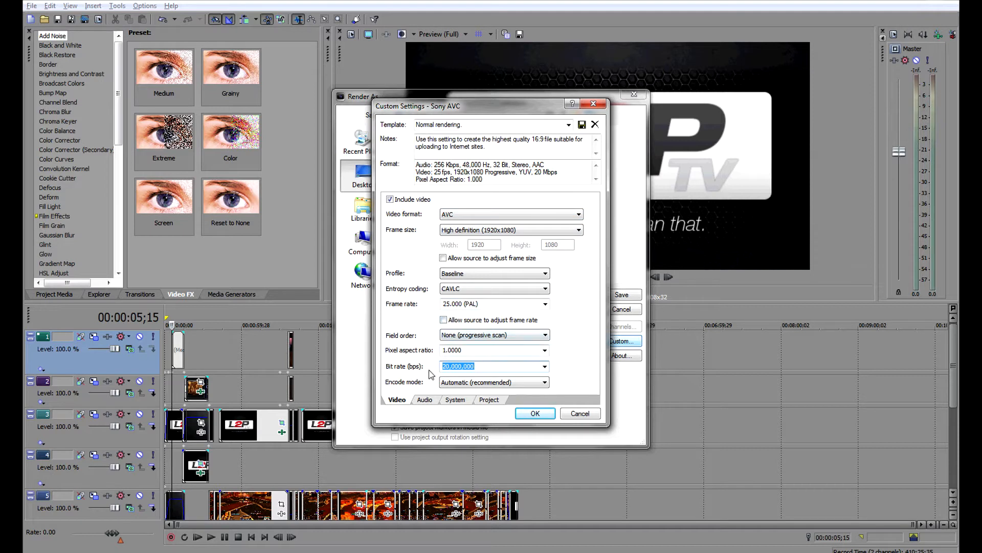
# Review the template's audio settings and set its video rendering quality to Best.
pyautogui.click(425, 399)
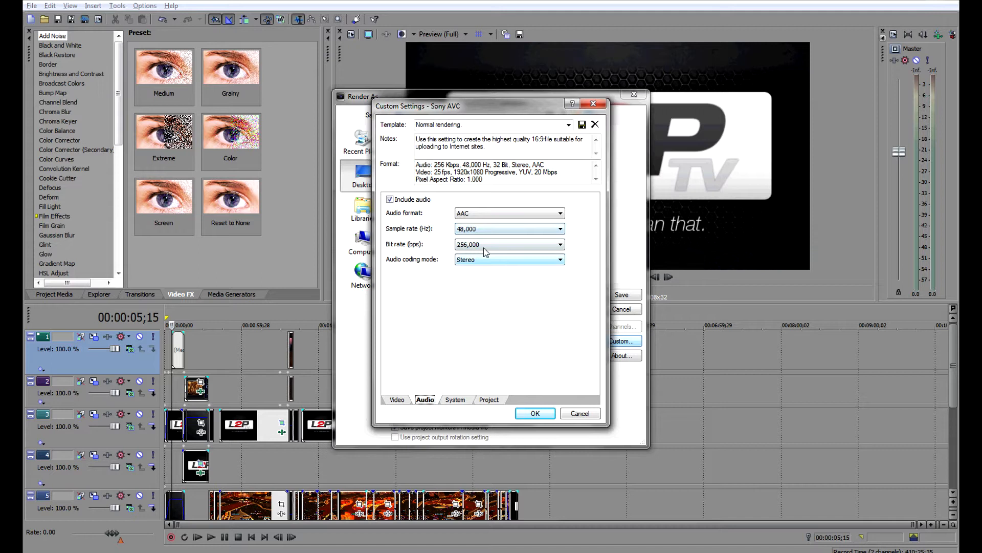
pyautogui.click(488, 399)
pyautogui.click(505, 206)
pyautogui.click(505, 243)
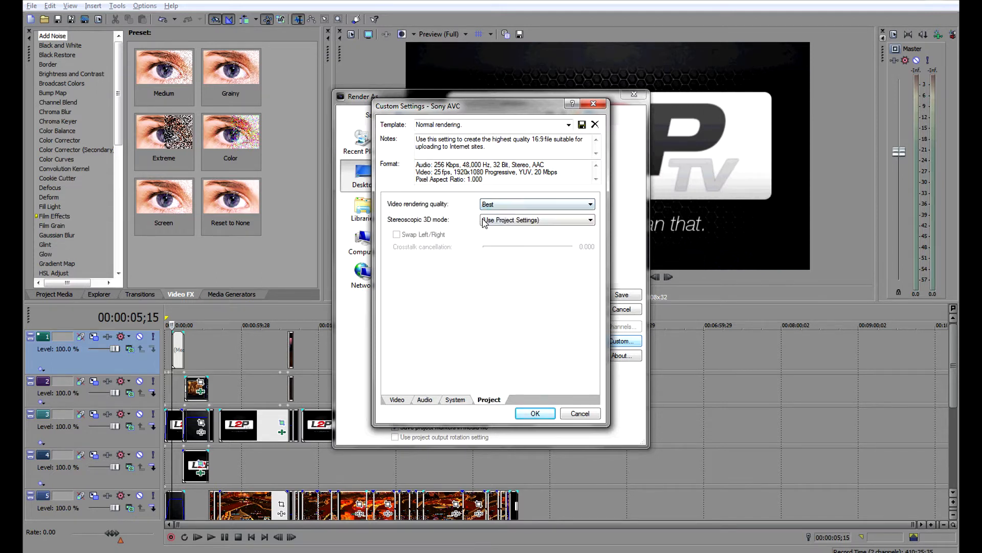
# Check the template's file format, video settings and name, and accept the custom render settings.
pyautogui.click(466, 404)
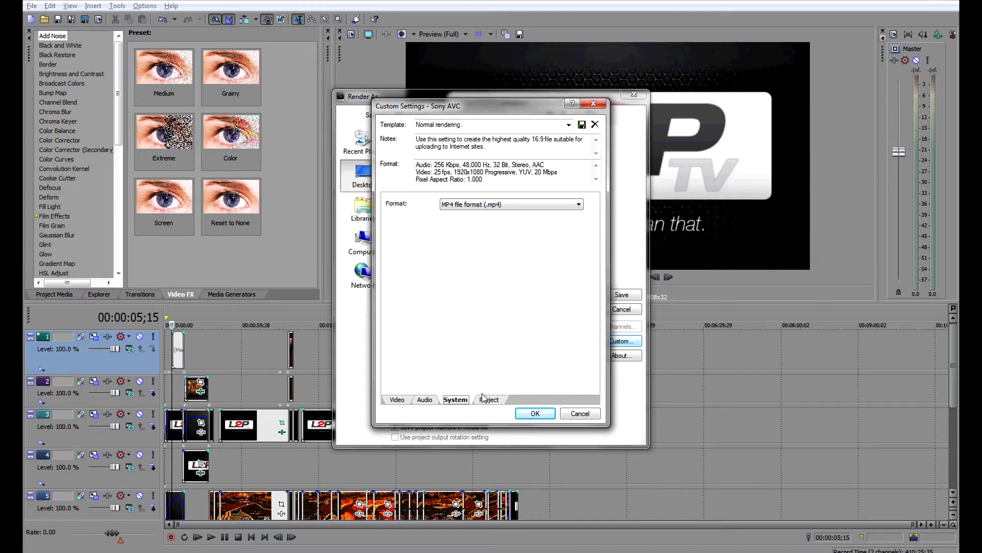
pyautogui.click(406, 402)
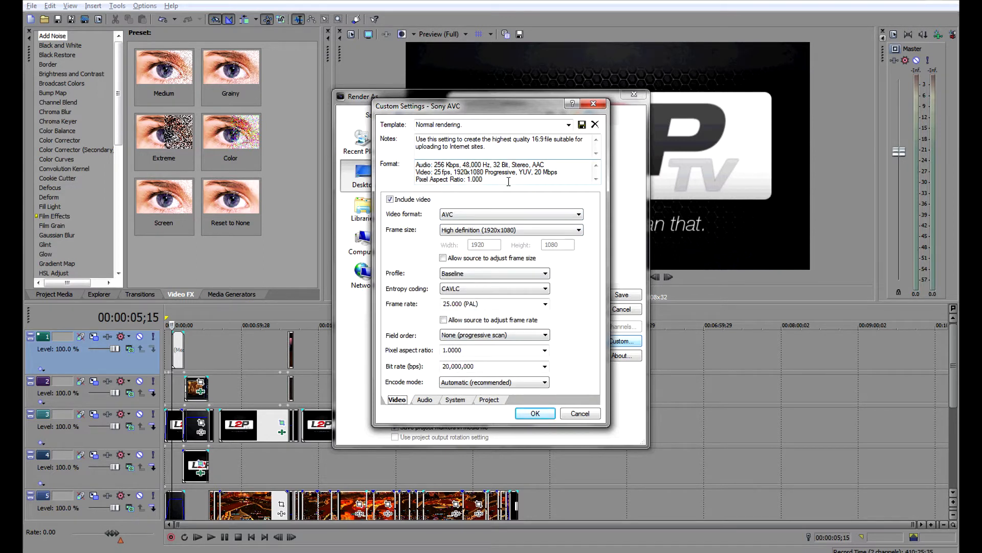
pyautogui.moveTo(486, 125); pyautogui.dragTo(336, 123)
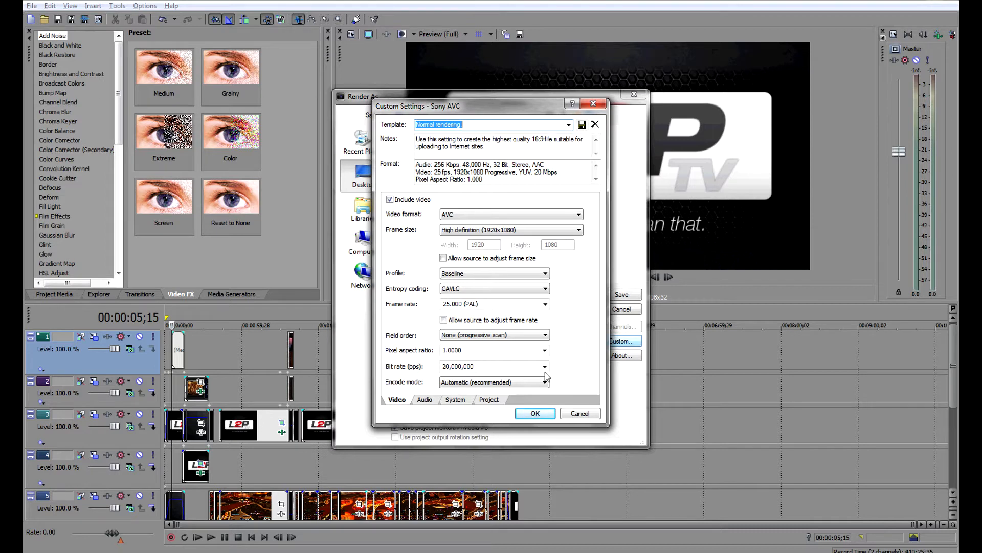
pyautogui.click(541, 417)
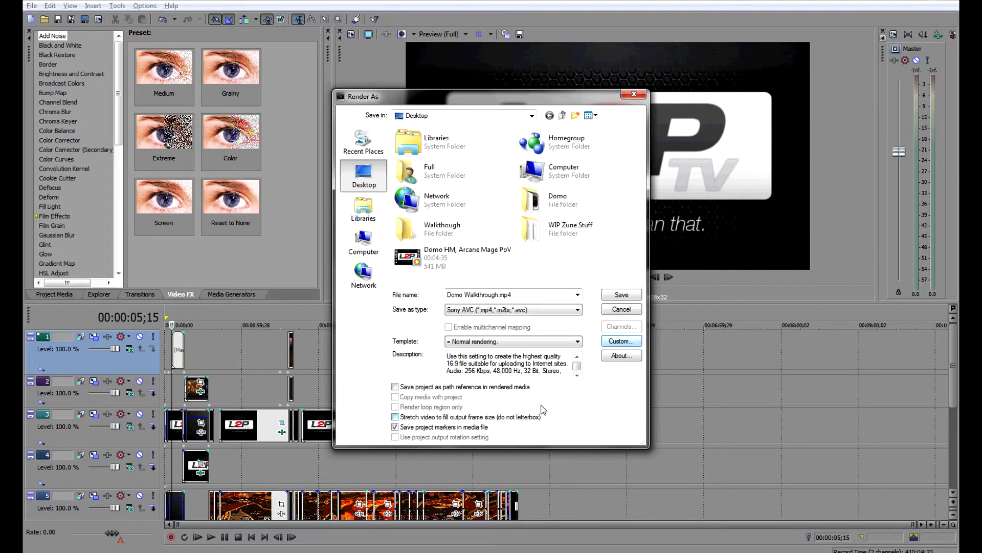
# Examine the available Sony AVC render templates and close the render dialog without rendering.
pyautogui.click(494, 314)
pyautogui.click(494, 315)
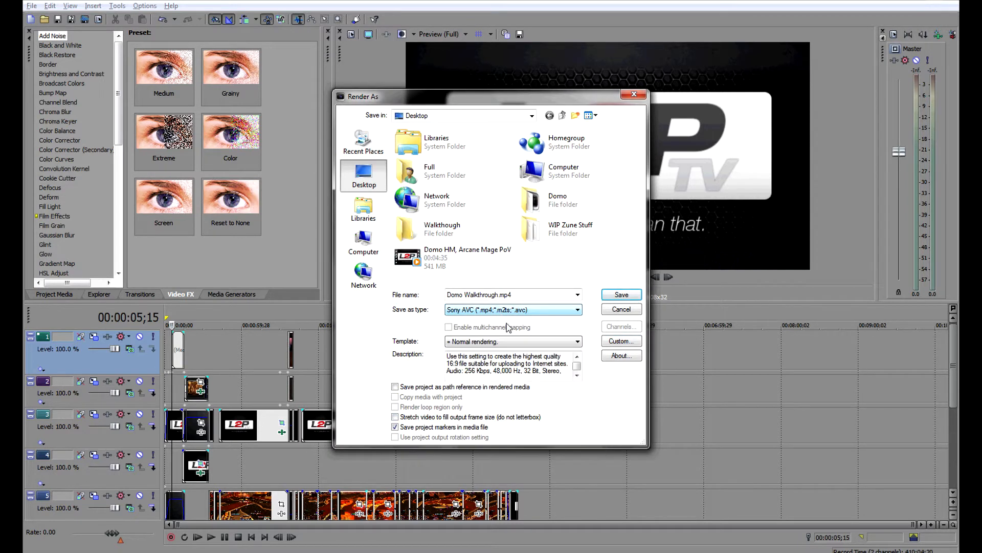
pyautogui.click(518, 341)
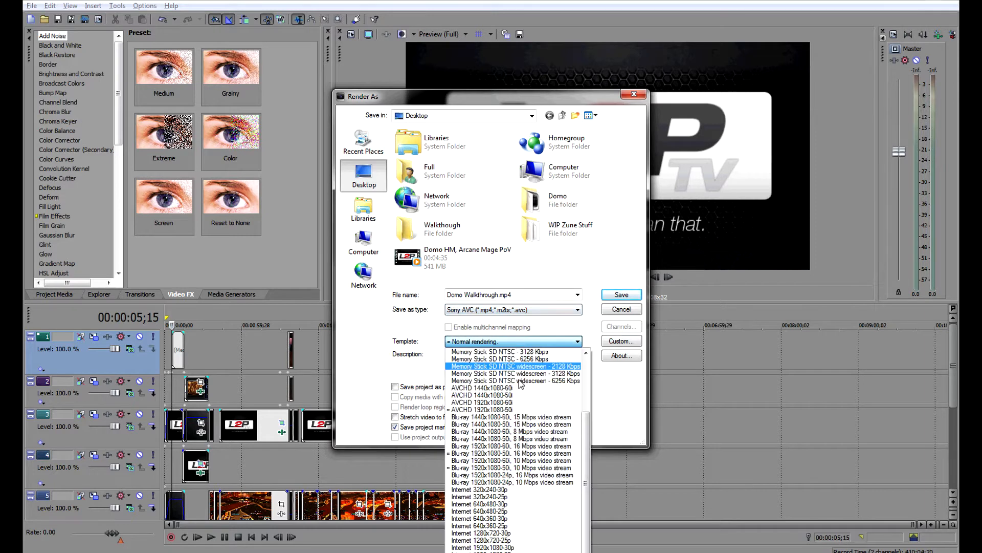
pyautogui.click(505, 342)
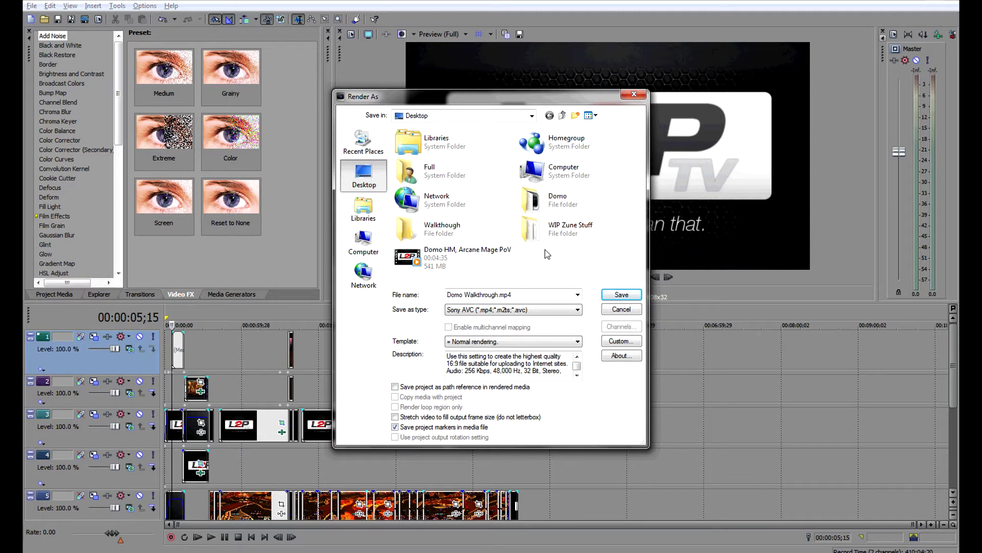
pyautogui.press('Escape')
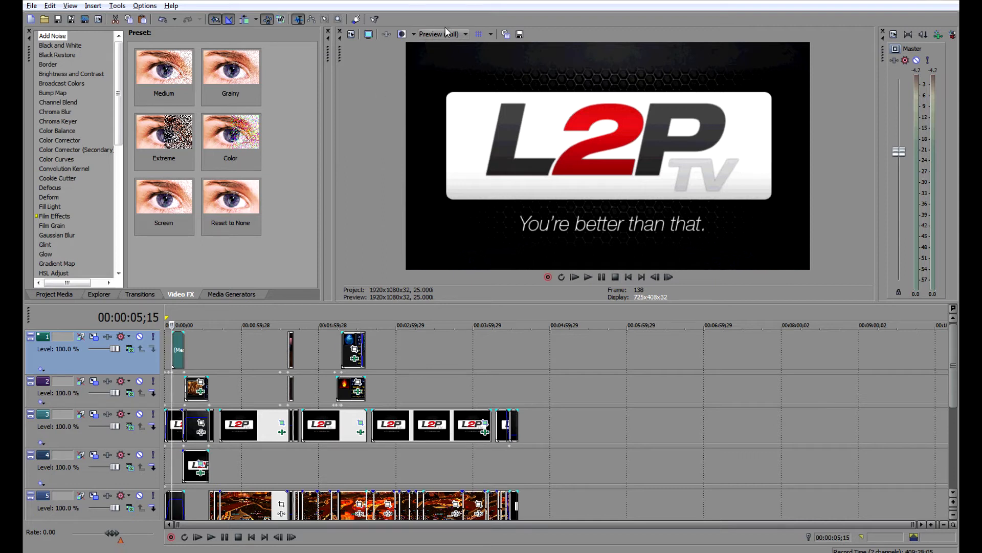
# Set the video preview quality to Preview at Quarter resolution.
pyautogui.click(444, 34)
pyautogui.moveTo(450, 59)
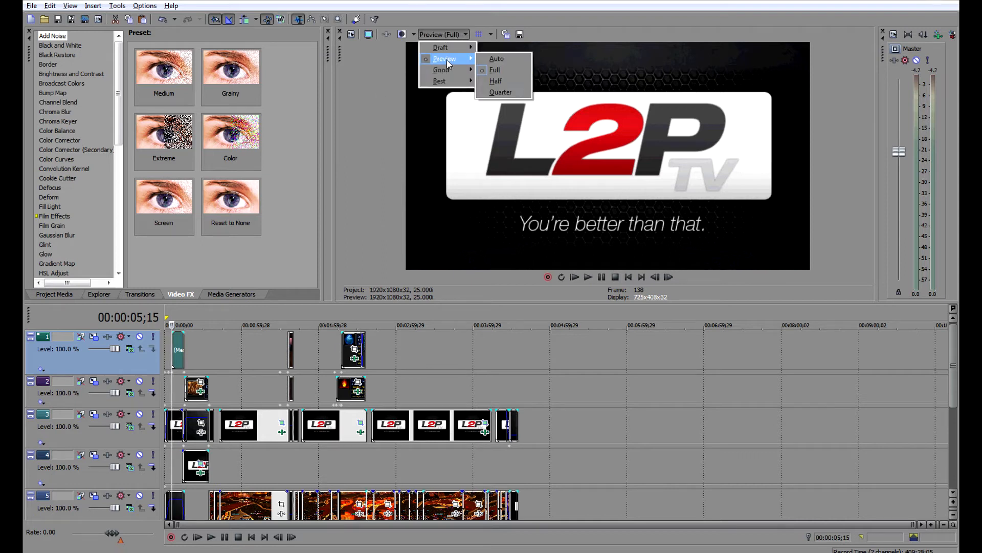
pyautogui.click(502, 92)
# Inspect the preview of the spell tooltip overlays and logo clip on the timeline between about 2:17 and 2:23.
pyautogui.scroll(3, 342, 361)
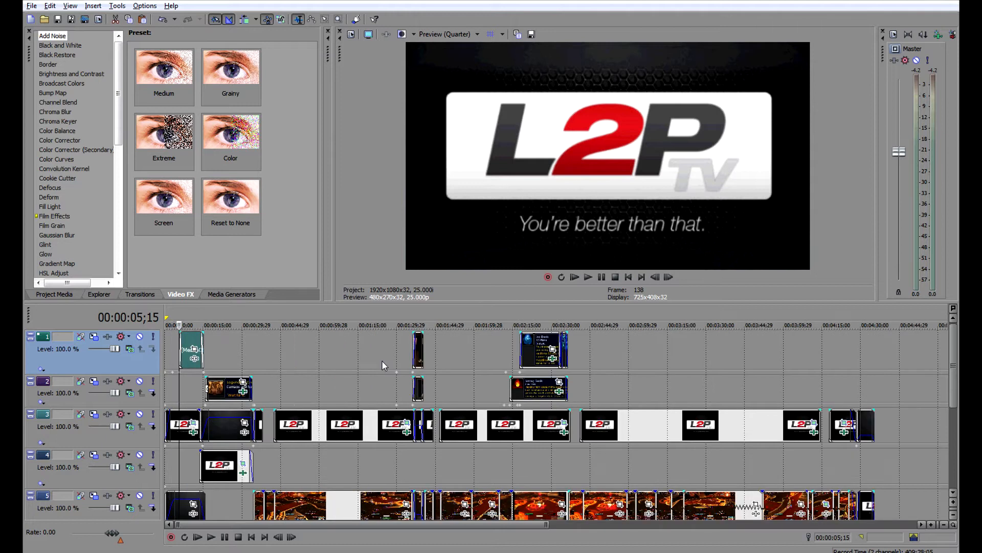
pyautogui.click(521, 348)
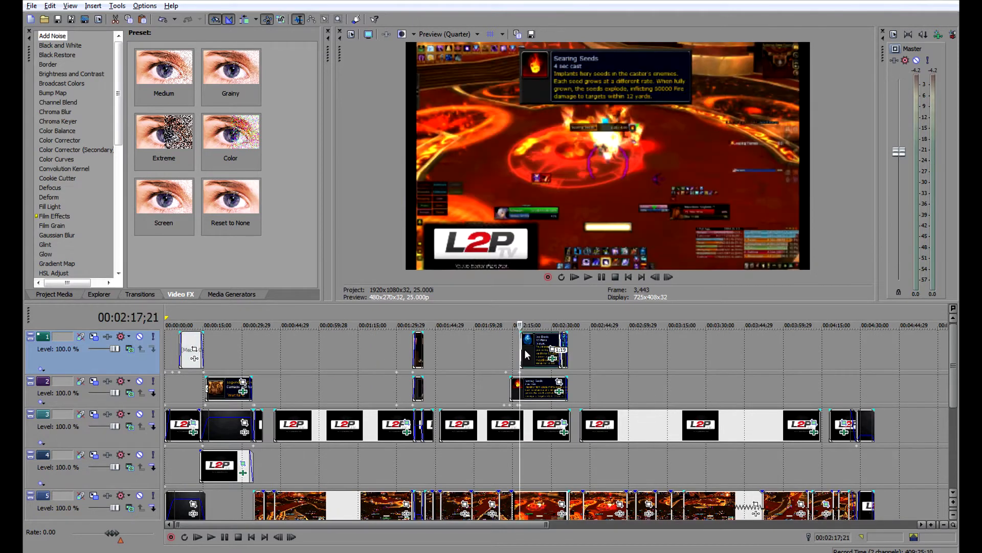
pyautogui.click(534, 350)
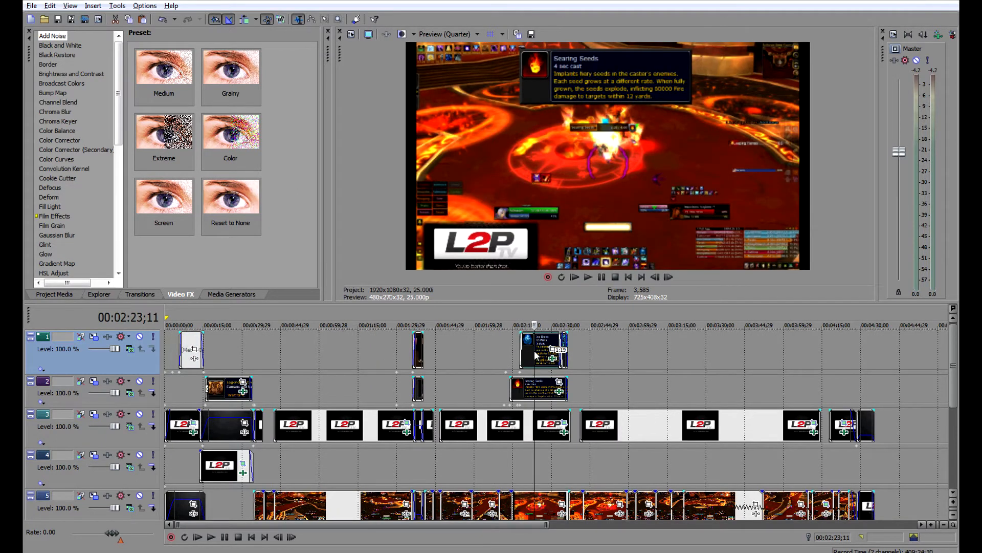
pyautogui.scroll(-1, 955, 364)
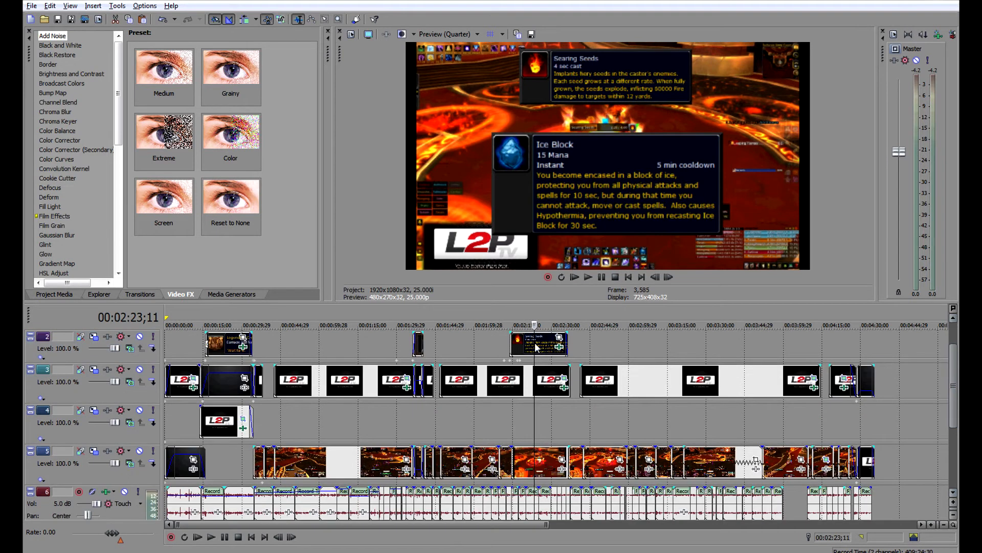
pyautogui.click(517, 383)
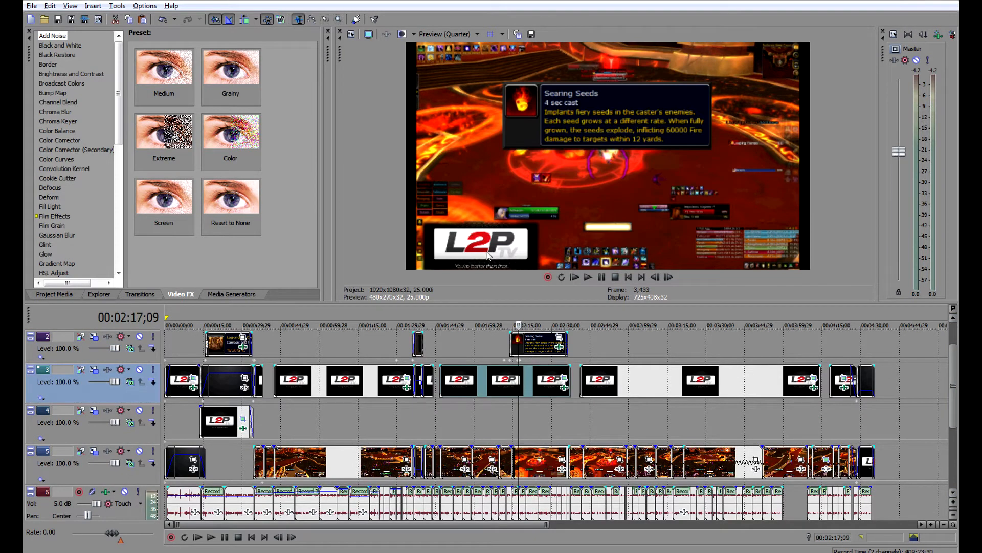
# Examine the overlay, logo, gameplay and audio tracks on the timeline between about 2:11 and 2:36.
pyautogui.click(526, 465)
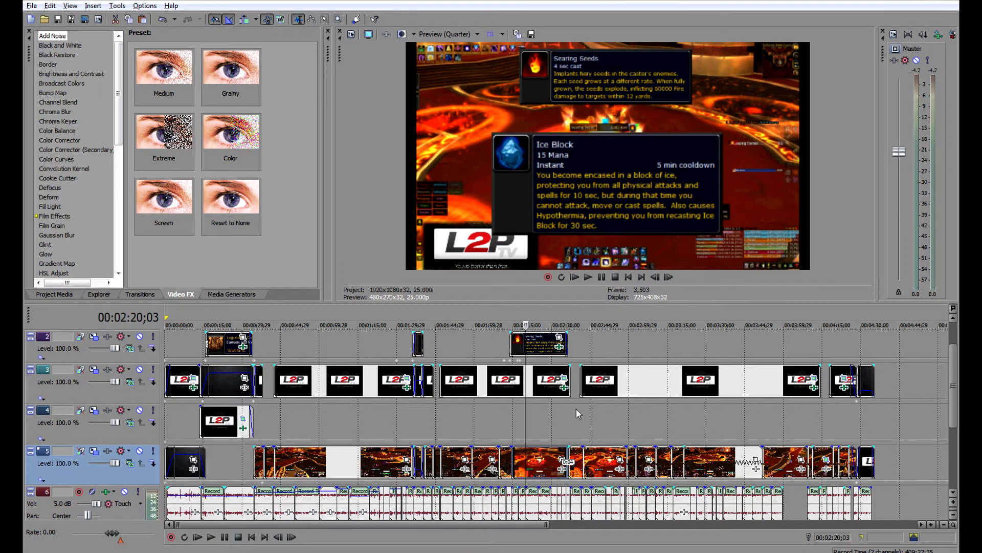
pyautogui.scroll(3, 544, 457)
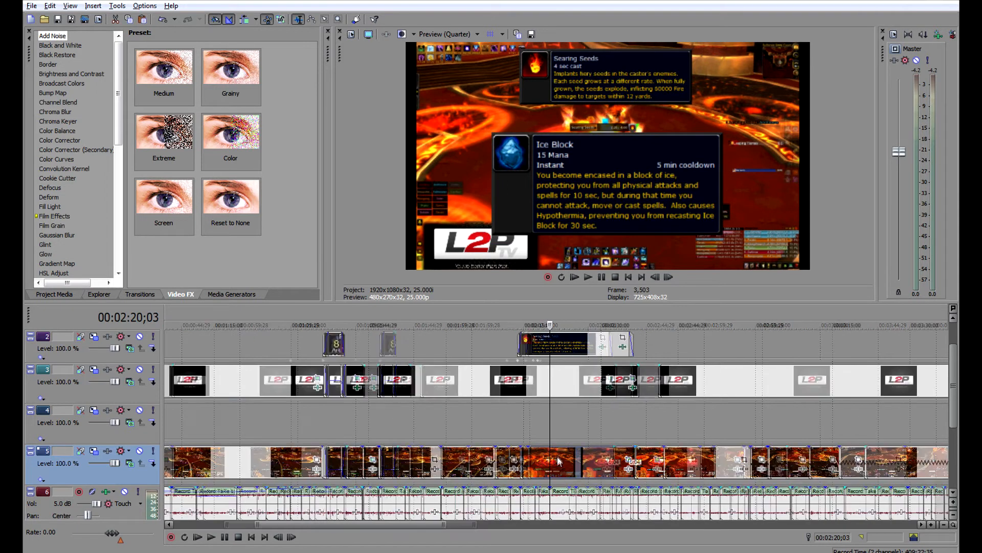
pyautogui.click(505, 459)
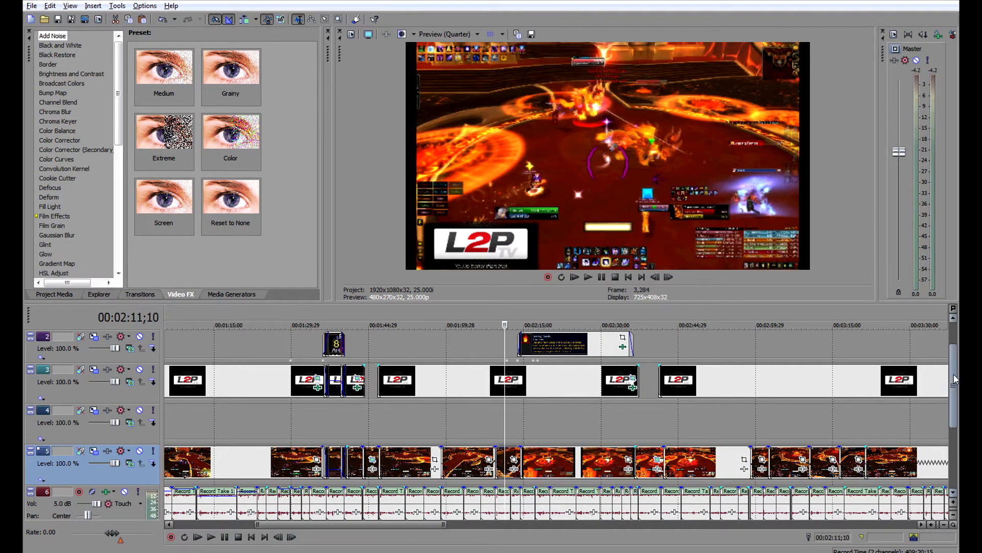
pyautogui.scroll(-2, 954, 373)
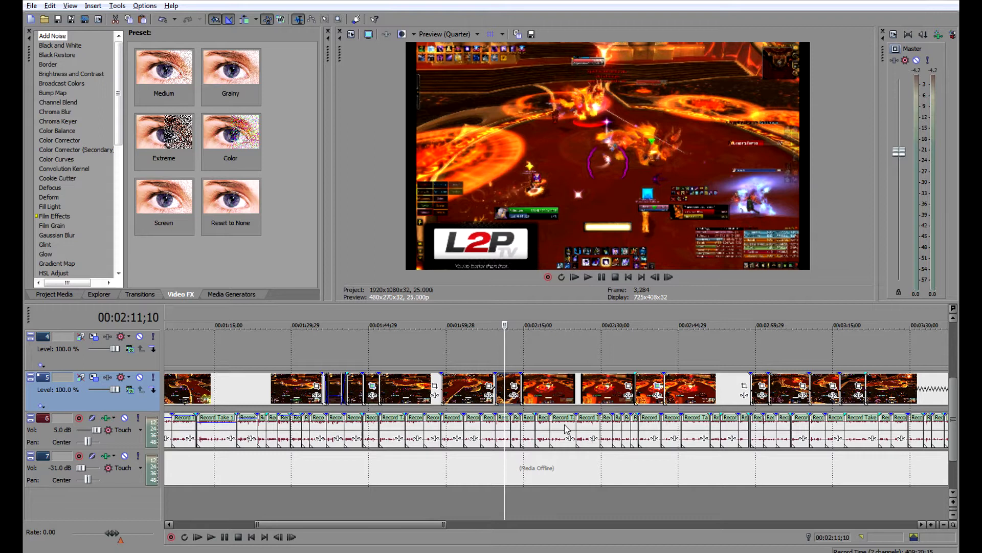
pyautogui.click(511, 467)
pyautogui.click(635, 462)
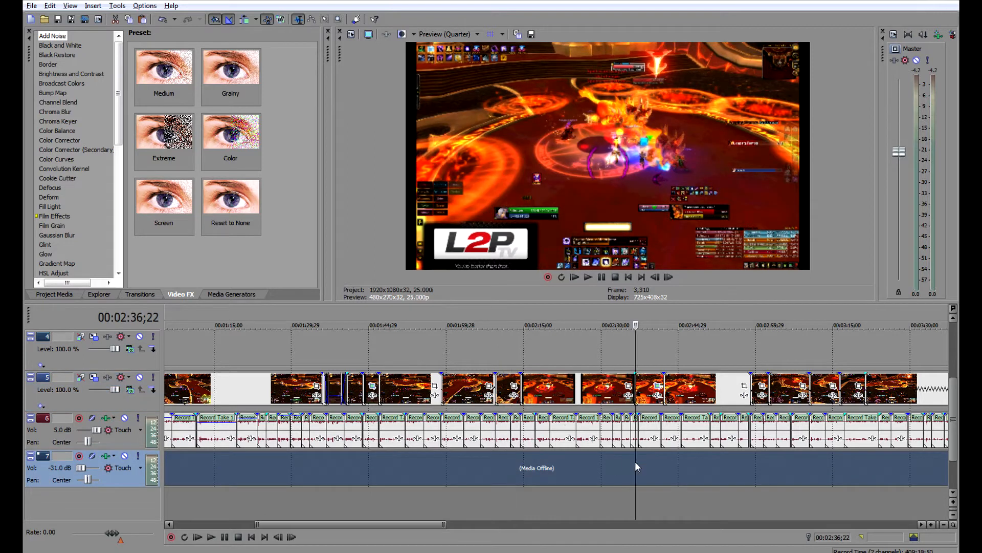
pyautogui.click(556, 471)
pyautogui.click(528, 458)
pyautogui.click(577, 359)
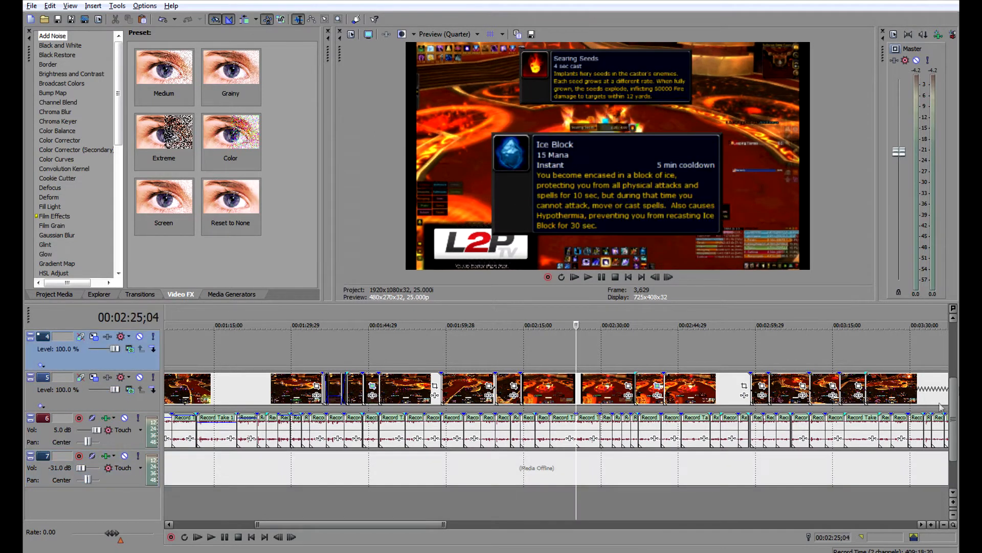
pyautogui.scroll(3, 953, 389)
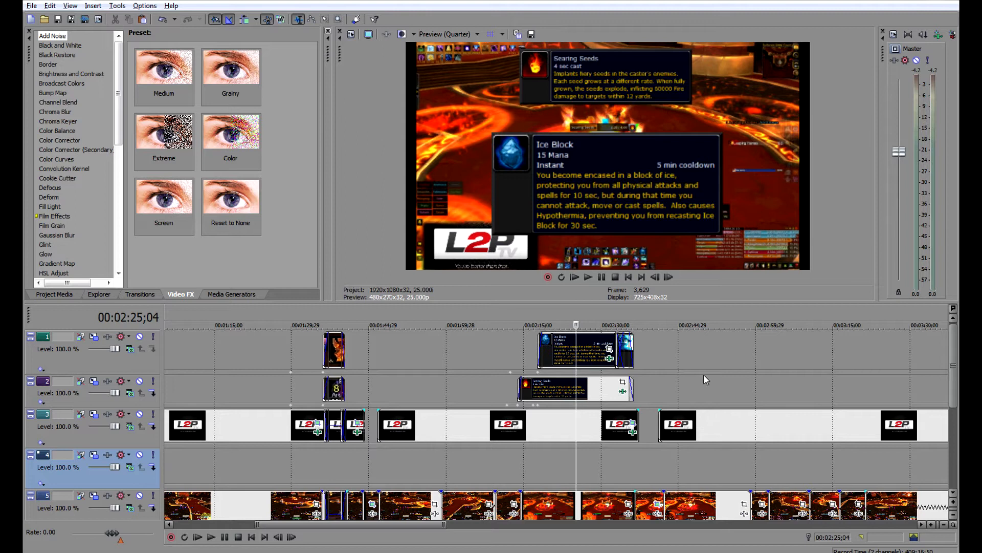
pyautogui.scroll(-3, 953, 361)
pyautogui.scroll(3, 953, 361)
pyautogui.click(525, 433)
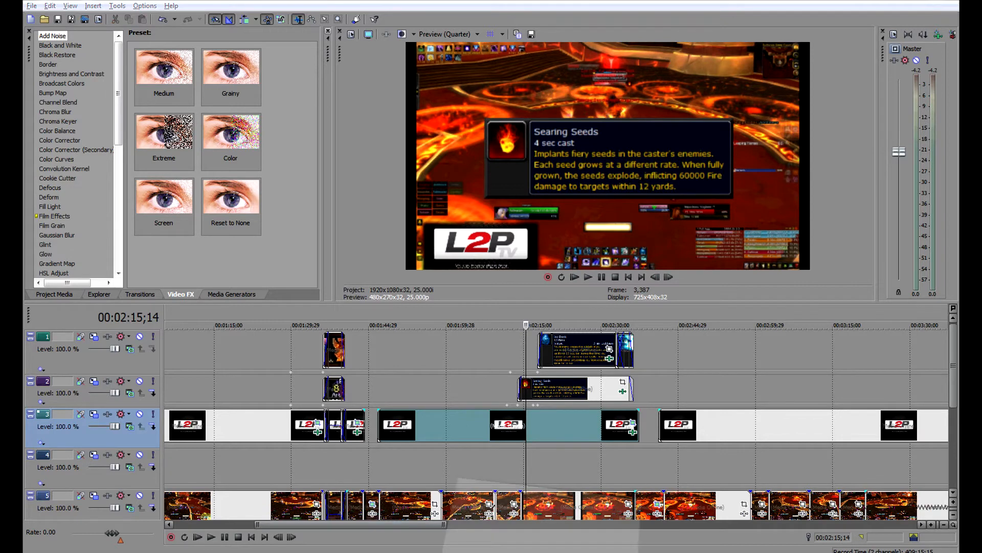
# Switch to the web browser, search Wowhead for "fireball" and open the mage's Fireball spell page.
pyautogui.hotkey('alt', 'Tab')
pyautogui.click(492, 23)
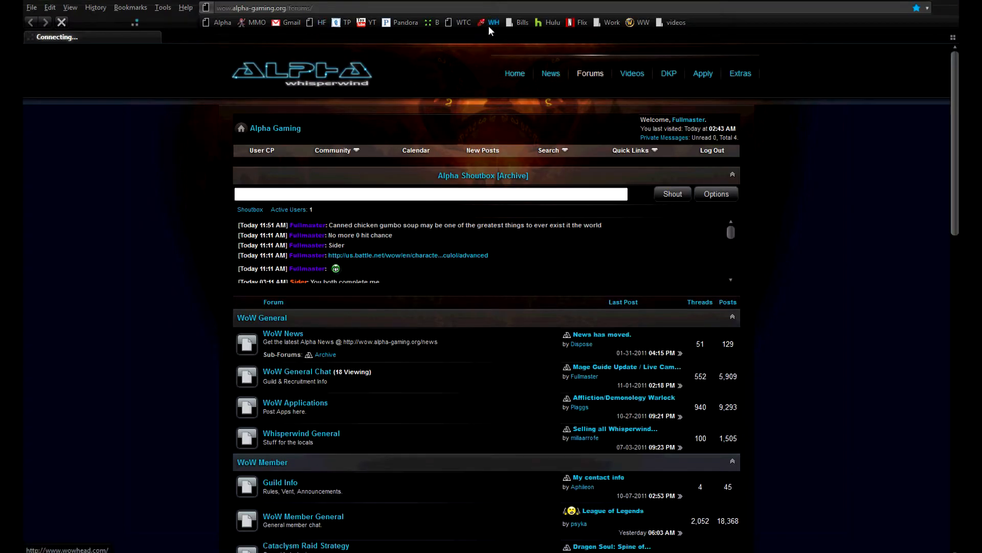
pyautogui.write('fireball')
pyautogui.press('Return')
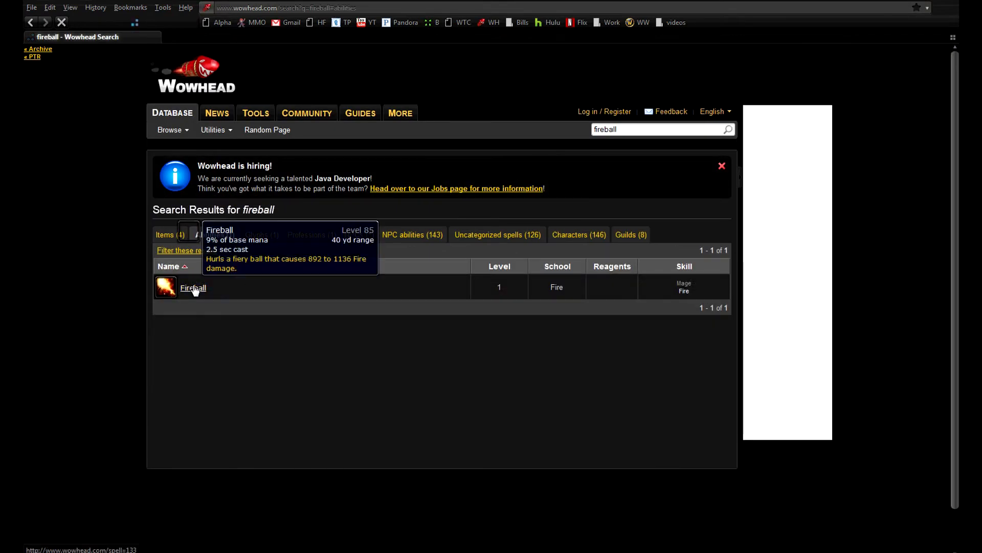
pyautogui.click(193, 288)
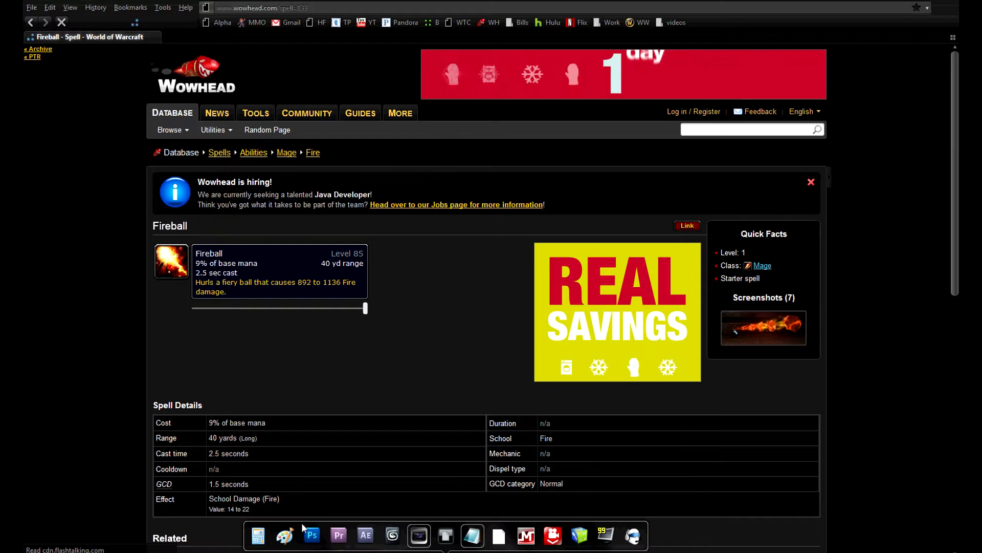
# Paste the page's screenshot into Paint and crop it to the Fireball icon and tooltip, about 389 × 104 px.
pyautogui.click(284, 535)
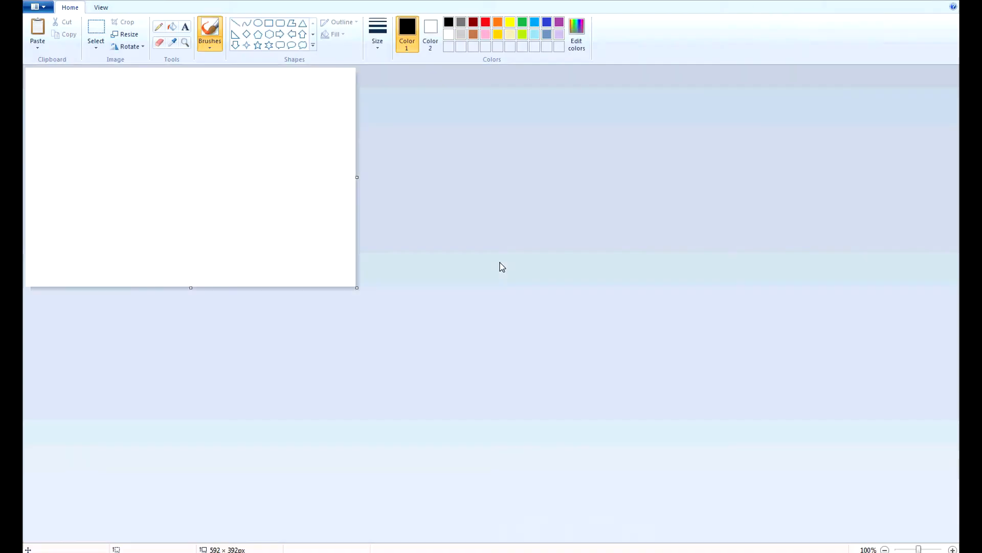
pyautogui.hotkey('ctrl', 'v')
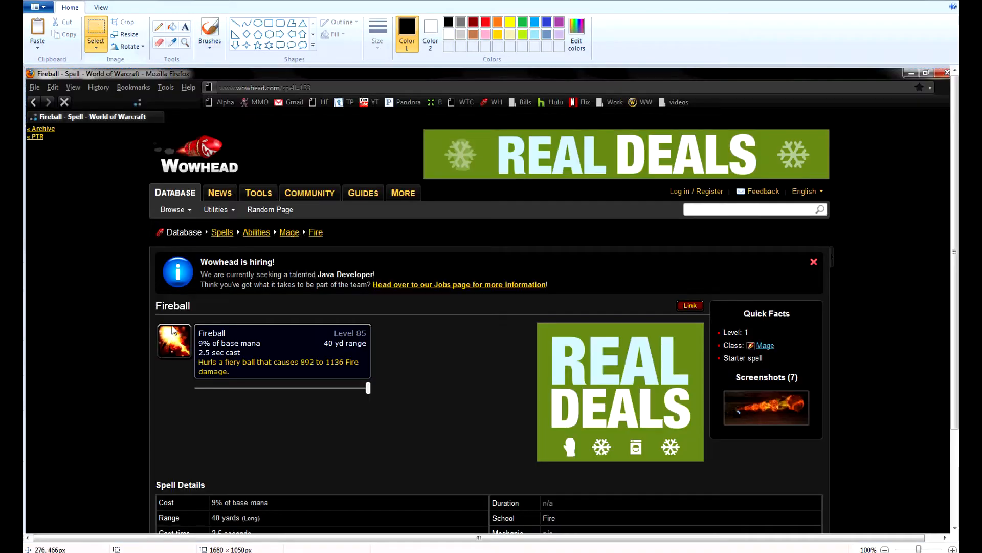
pyautogui.moveTo(157, 325)
pyautogui.mouseDown()
pyautogui.moveTo(326, 358)
pyautogui.moveTo(373, 381)
pyautogui.mouseUp()
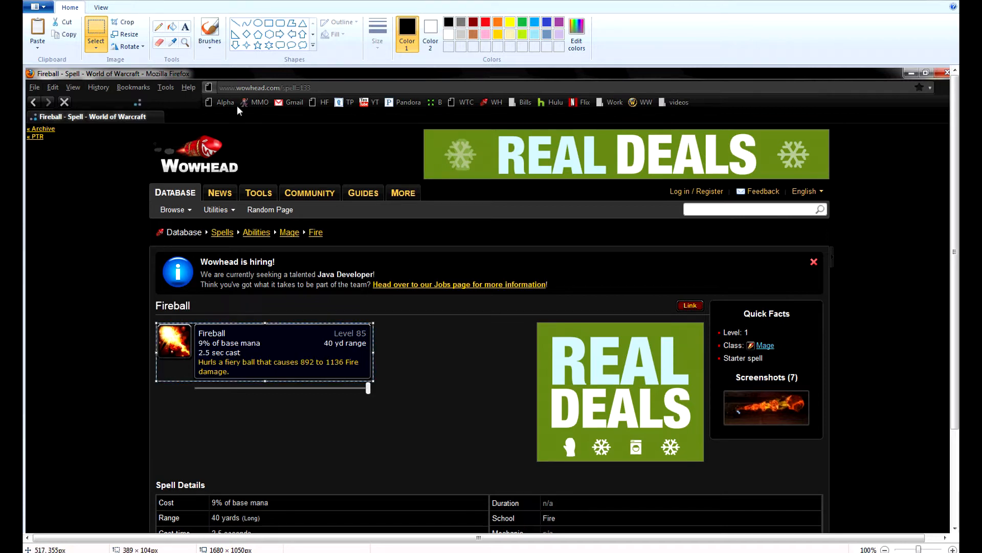
pyautogui.click(123, 22)
# Save the cropped tooltip image to the desktop as a PNG named Fireball.
pyautogui.click(36, 7)
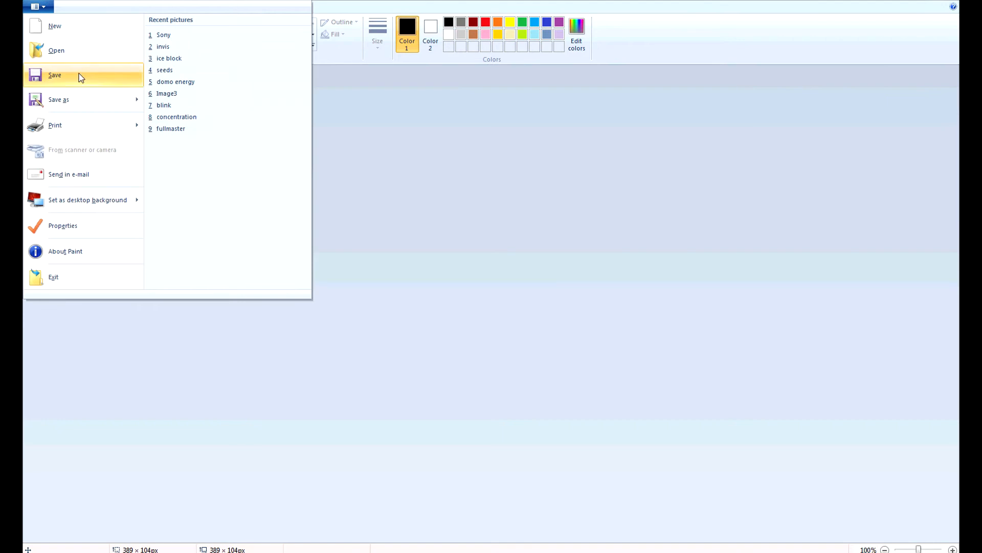
pyautogui.click(90, 99)
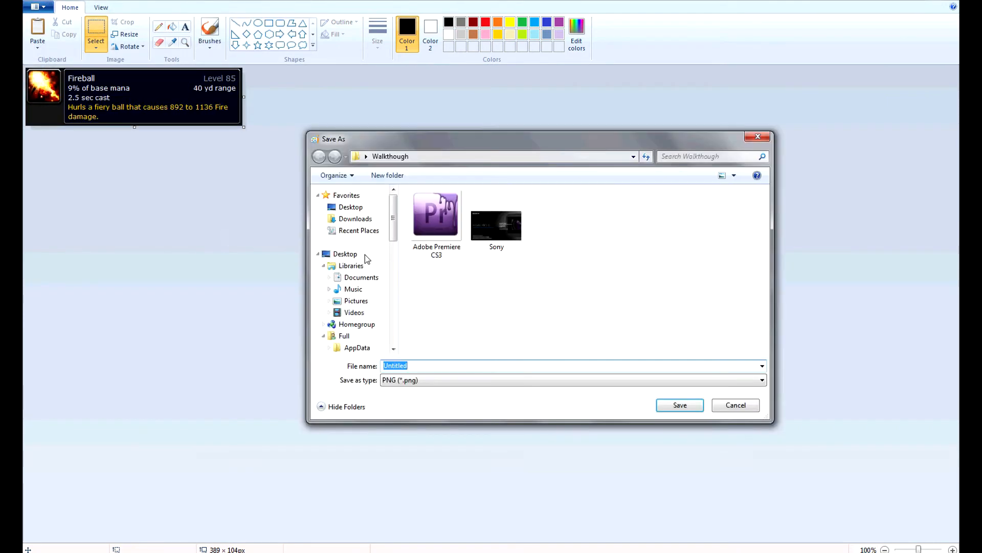
pyautogui.click(352, 207)
pyautogui.write('Fireball')
pyautogui.press('Return')
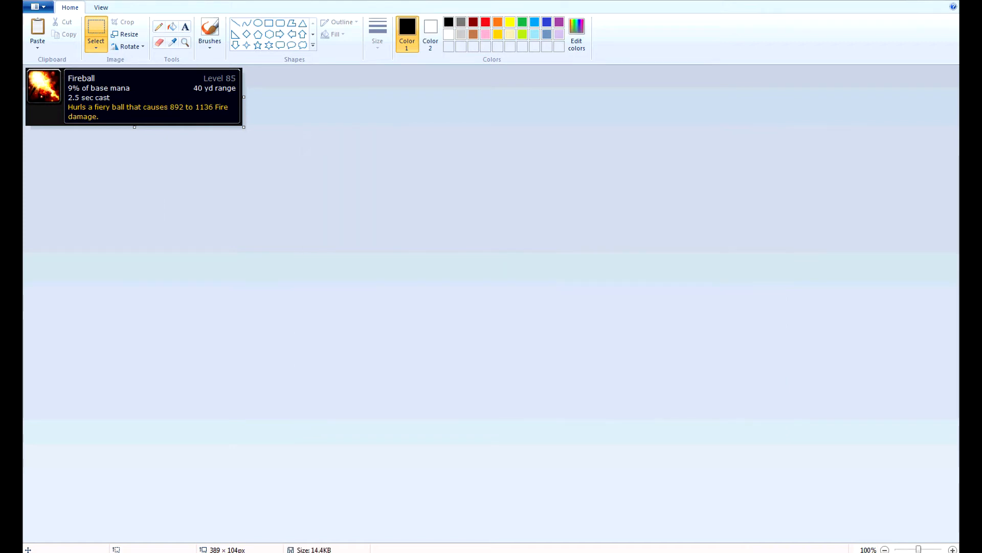
# Switch back to the Domo walkthrough project in Vegas Pro, duplicate the top overlay track and delete the copied clips after about 2:17.
pyautogui.hotkey('alt', 'Tab')
pyautogui.moveTo(461, 545)
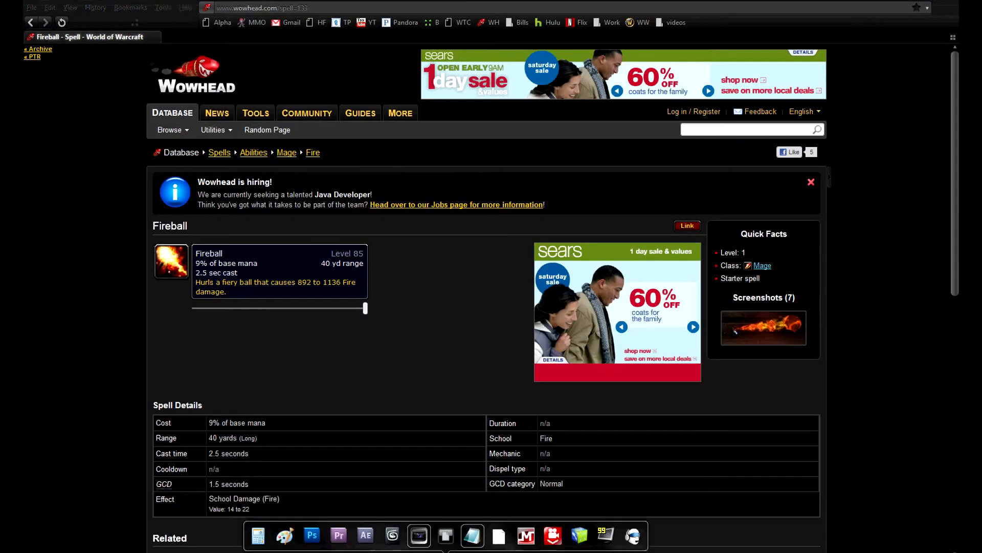
pyautogui.click(351, 464)
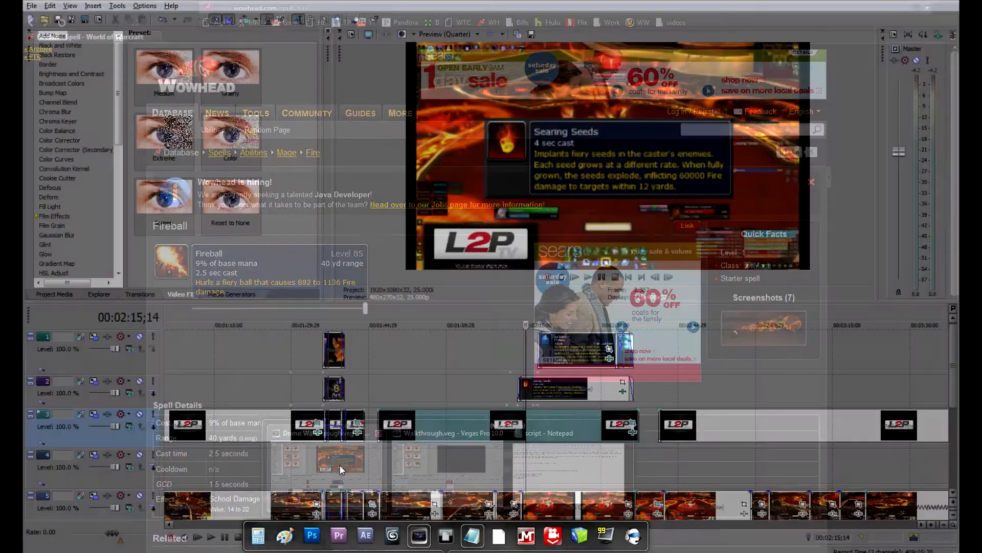
pyautogui.rightClick(511, 350)
pyautogui.click(543, 386)
pyautogui.rightClick(614, 258)
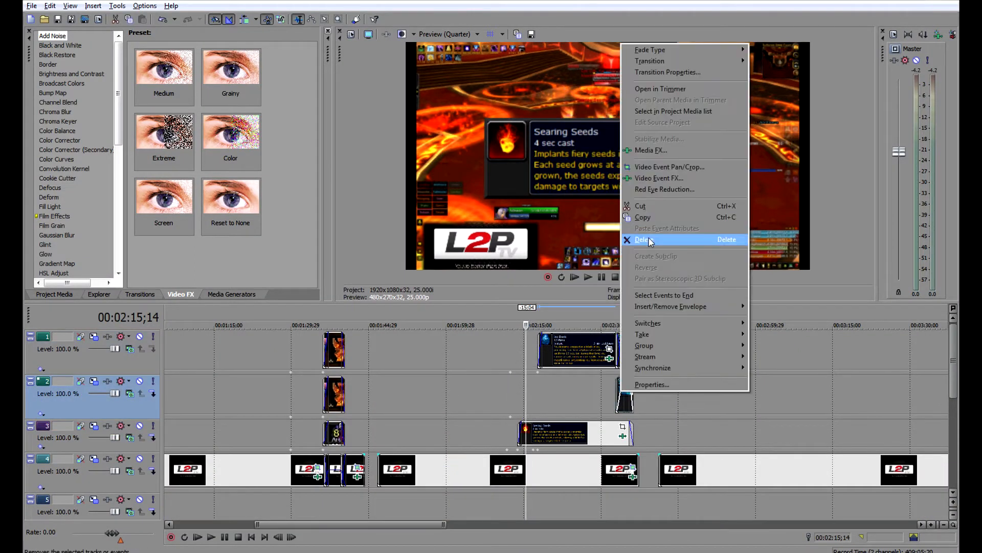
pyautogui.click(644, 240)
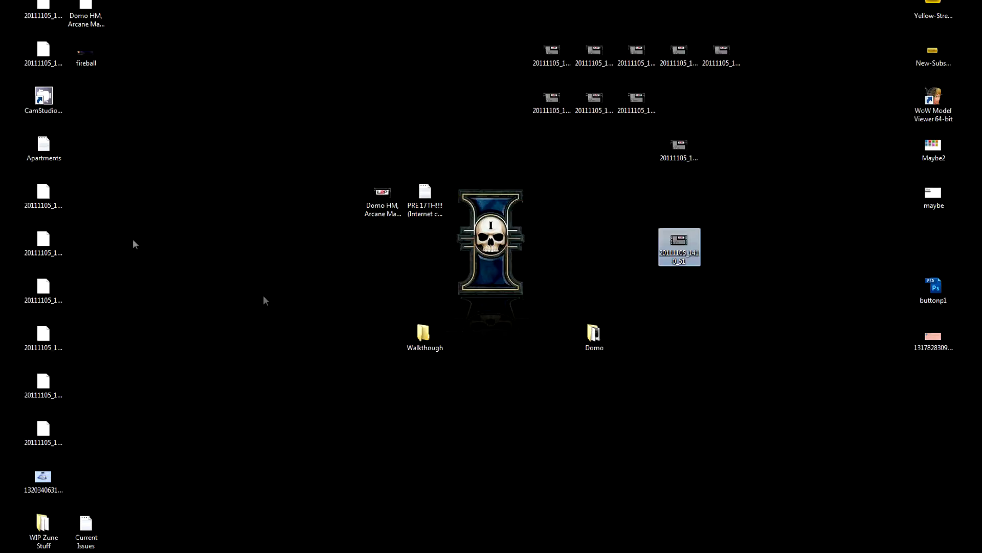
# Add the fireball image from the desktop to track 2 at the Ice Block clip's start and extend it to the Searing Seeds clip's end.
pyautogui.click(88, 54)
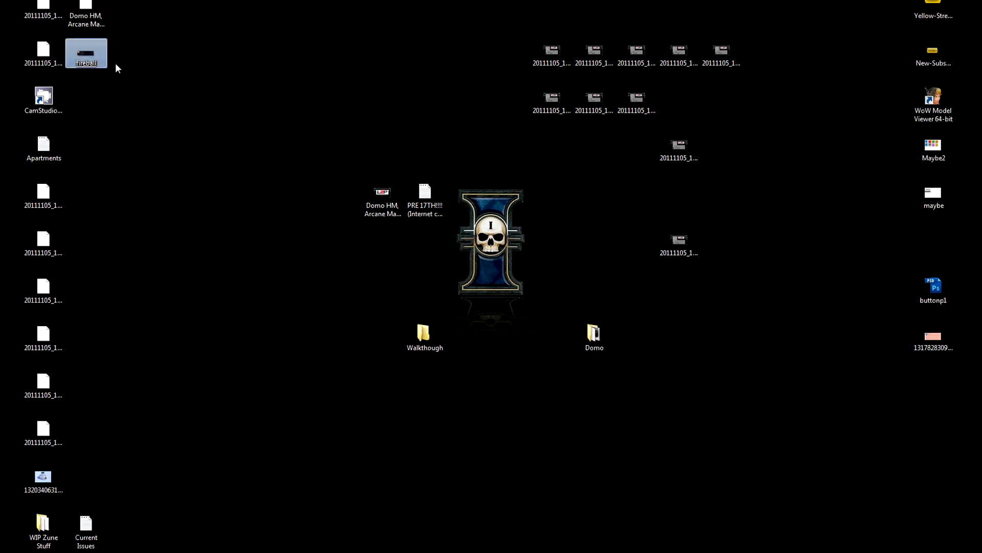
pyautogui.moveTo(85, 53); pyautogui.dragTo(543, 389)
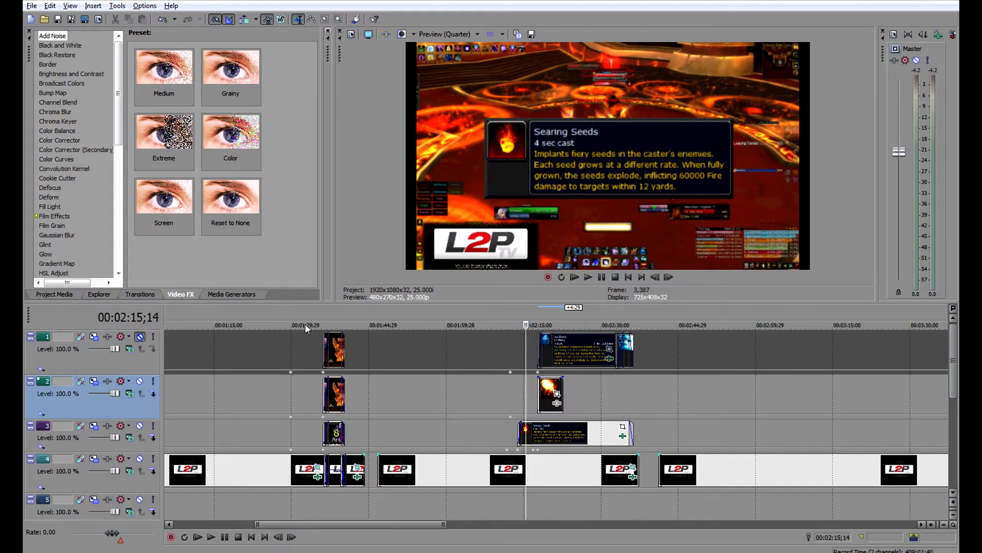
pyautogui.moveTo(560, 399); pyautogui.dragTo(634, 405)
pyautogui.click(569, 401)
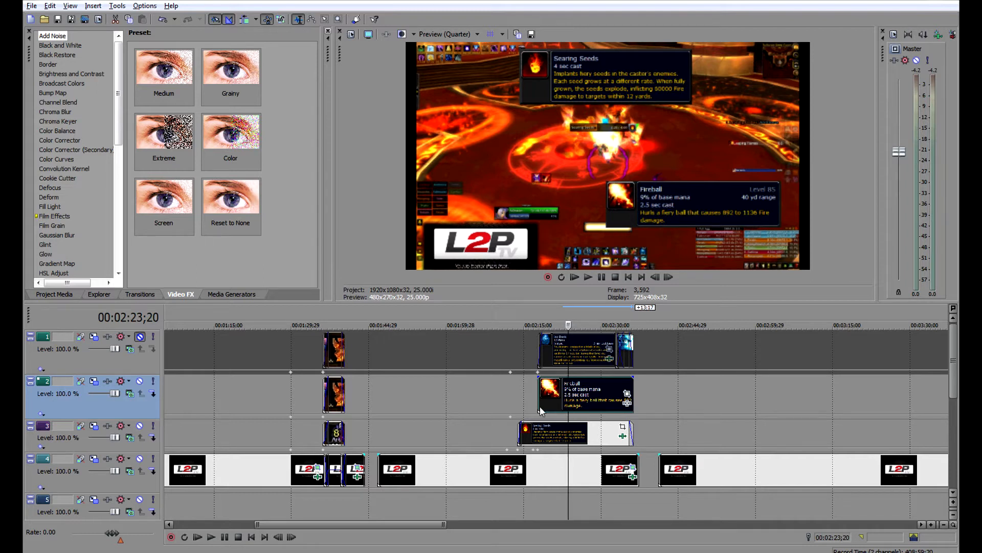
# Set the video preview quality to Preview at Full resolution.
pyautogui.click(477, 35)
pyautogui.moveTo(453, 62)
pyautogui.click(508, 66)
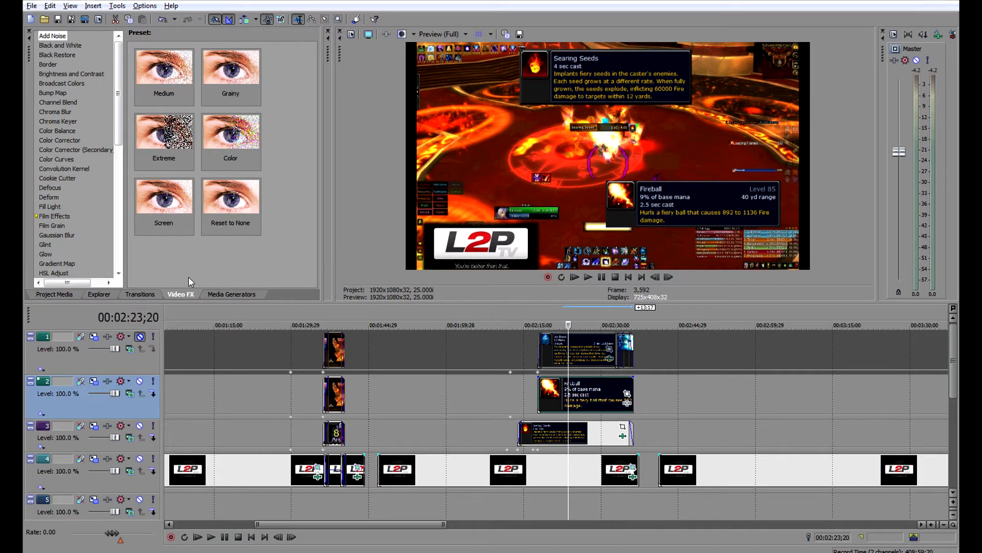
# Apply the Border effect's Bevel preset to the fireball clip and close its effect settings.
pyautogui.click(51, 64)
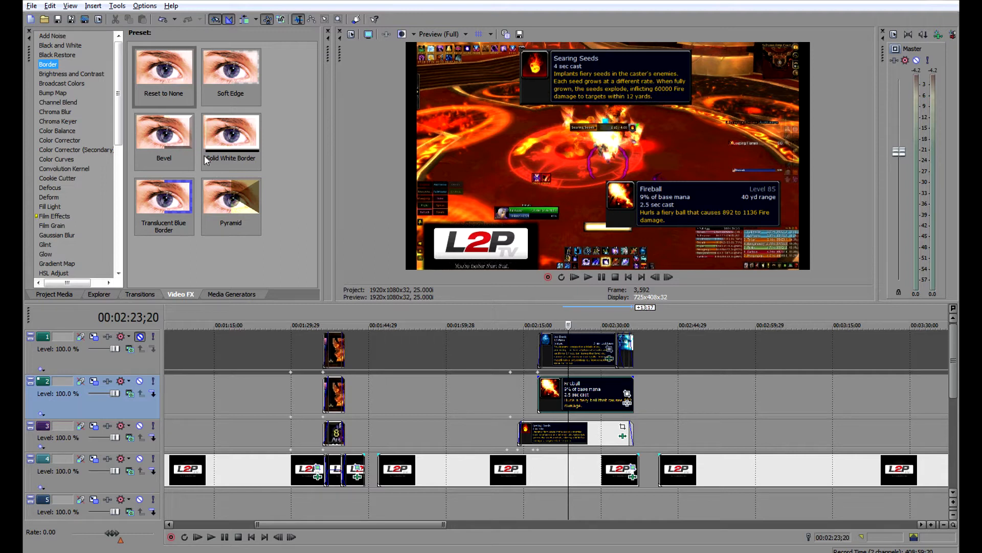
pyautogui.click(163, 136)
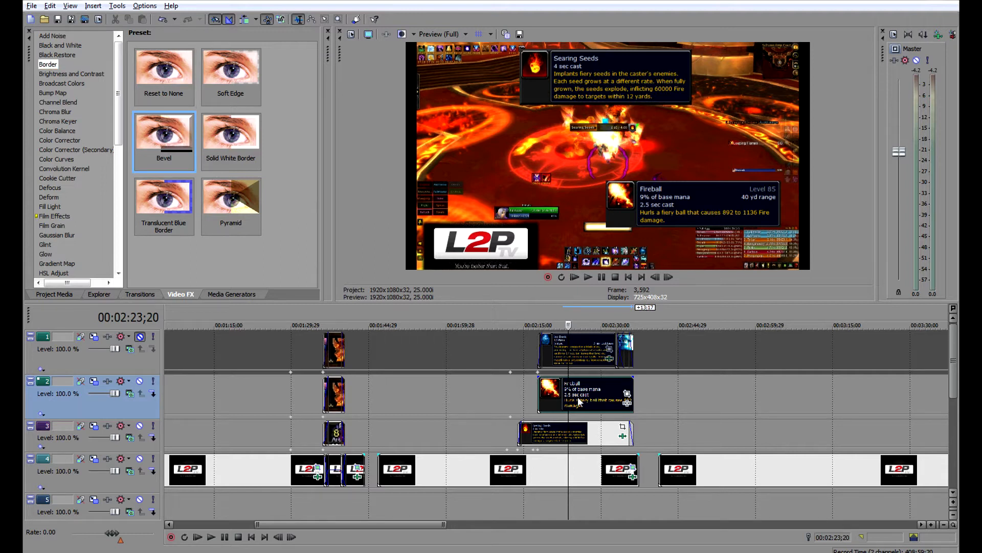
pyautogui.moveTo(164, 135); pyautogui.dragTo(579, 399)
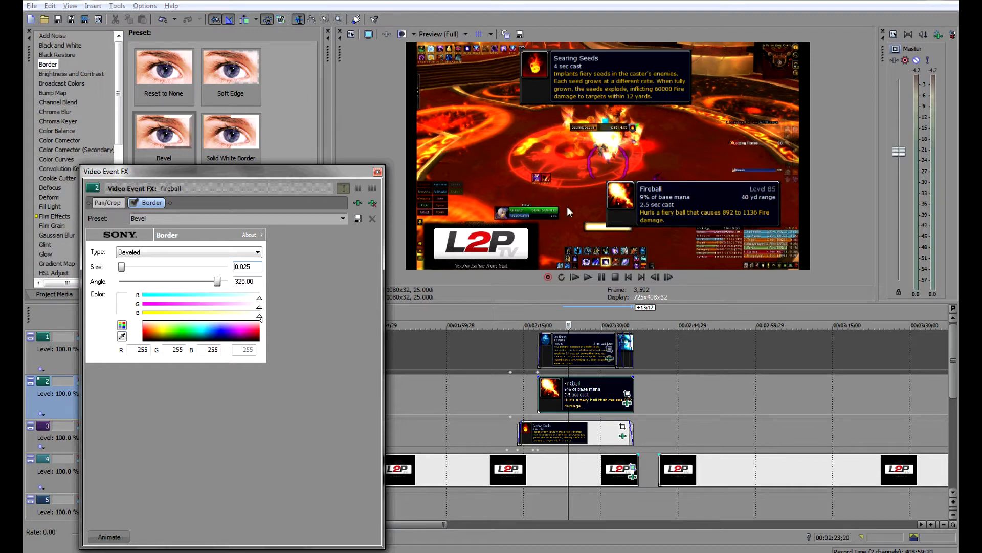
pyautogui.click(378, 171)
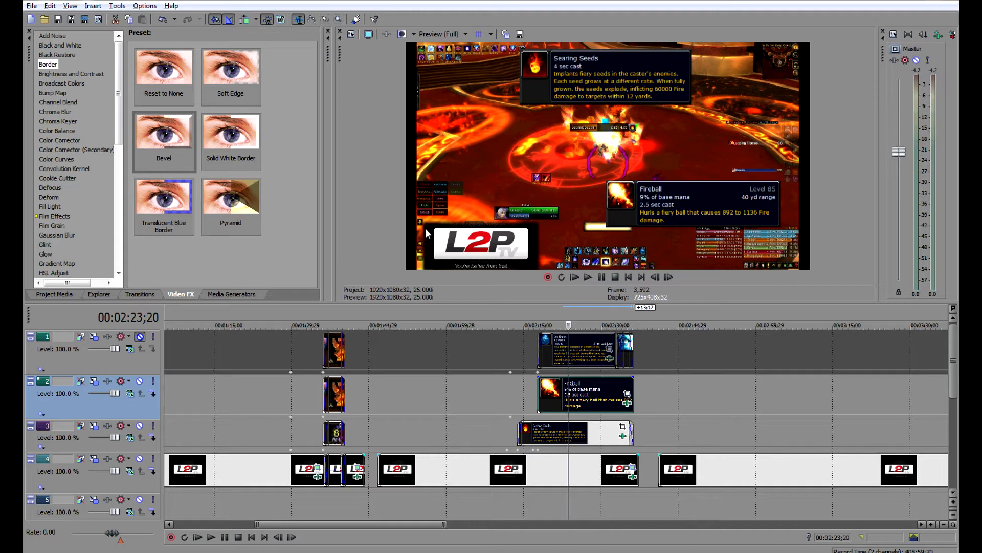
# Try the Border effect's Soft Edge preset on the fireball clip and remove it again.
pyautogui.click(236, 91)
pyautogui.moveTo(215, 82); pyautogui.dragTo(577, 383)
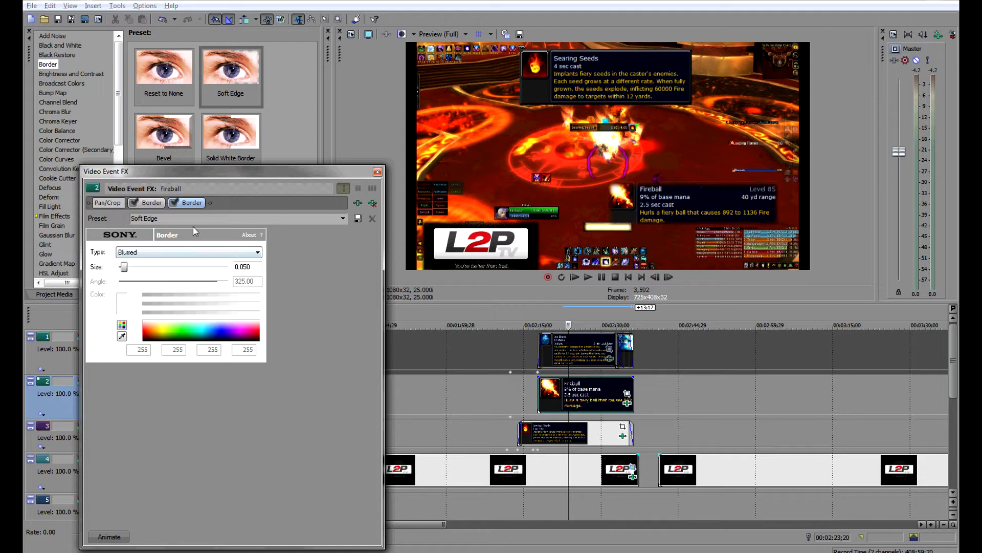
pyautogui.click(372, 203)
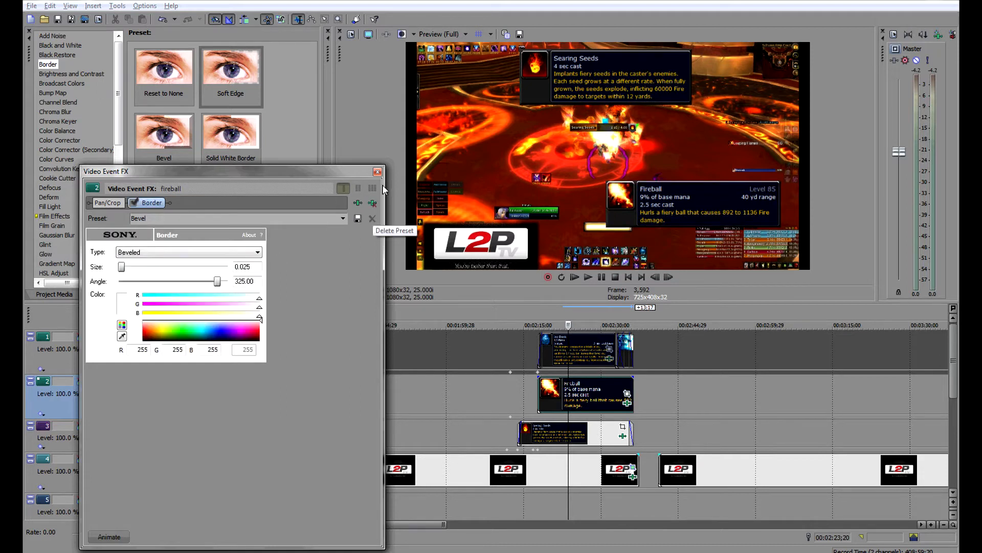
pyautogui.click(373, 219)
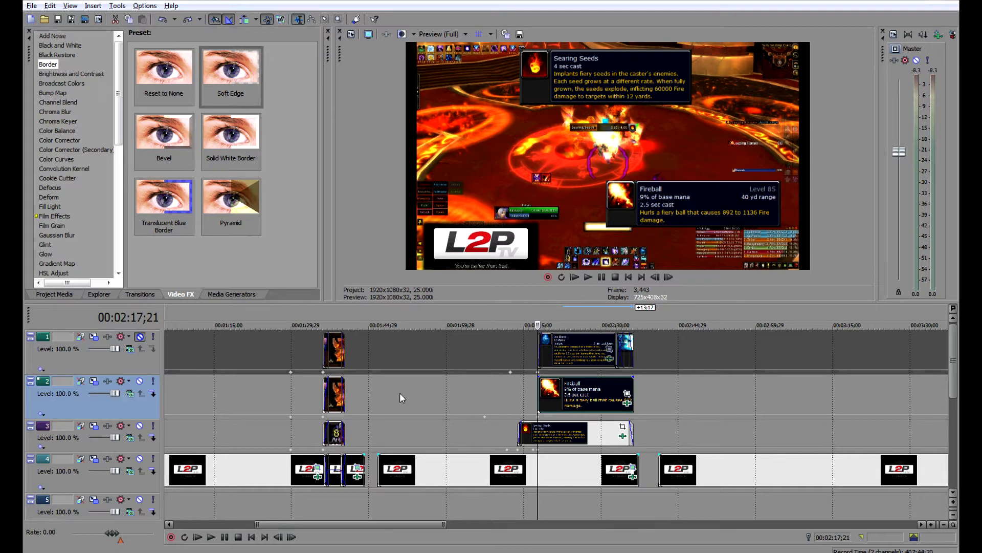
# Open Track Motion for track 2 and move its frame to about X 46, Y 280.
pyautogui.click(95, 383)
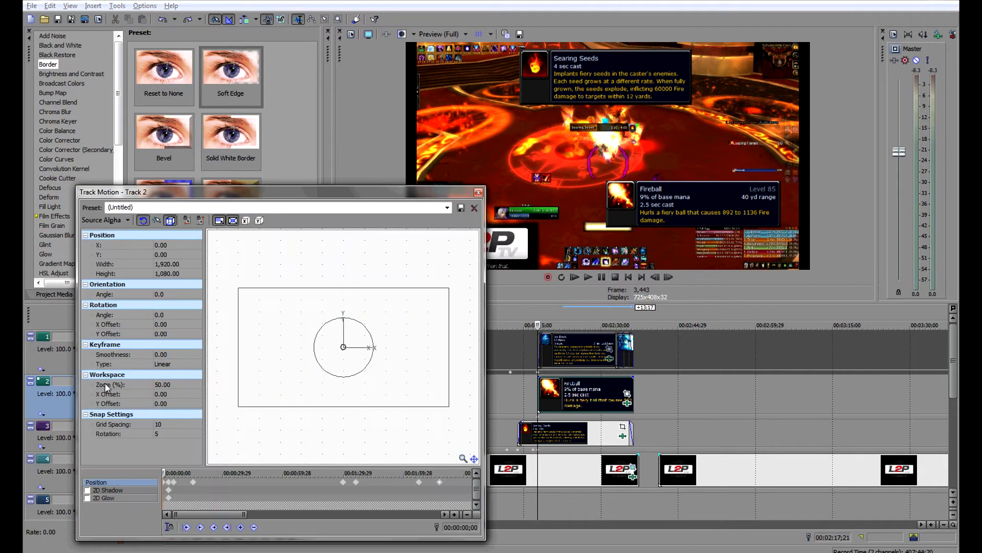
pyautogui.moveTo(302, 197); pyautogui.dragTo(456, 85)
pyautogui.moveTo(528, 89); pyautogui.dragTo(345, 230)
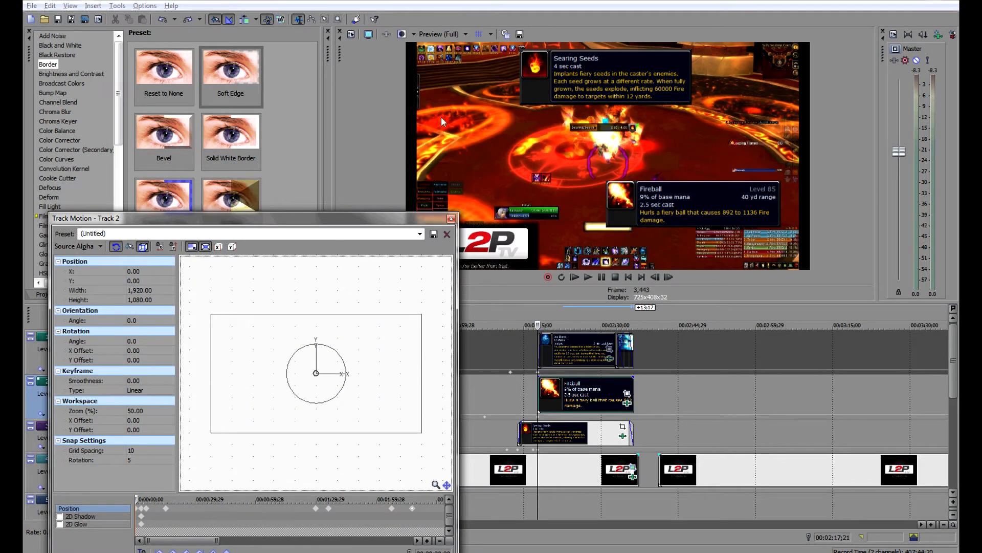
pyautogui.moveTo(384, 390); pyautogui.dragTo(402, 366)
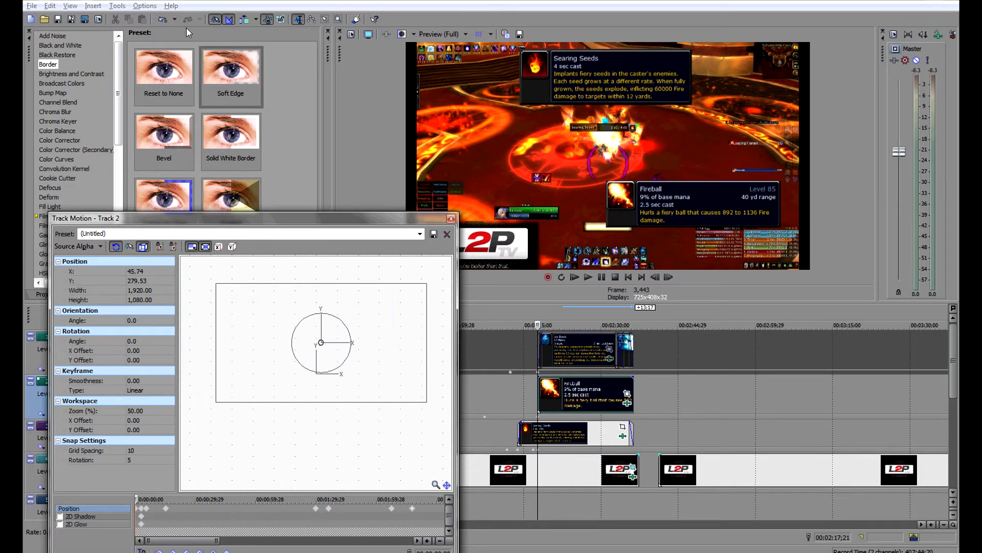
# Undo the last frame move in track 2's Track Motion and close its settings.
pyautogui.click(163, 21)
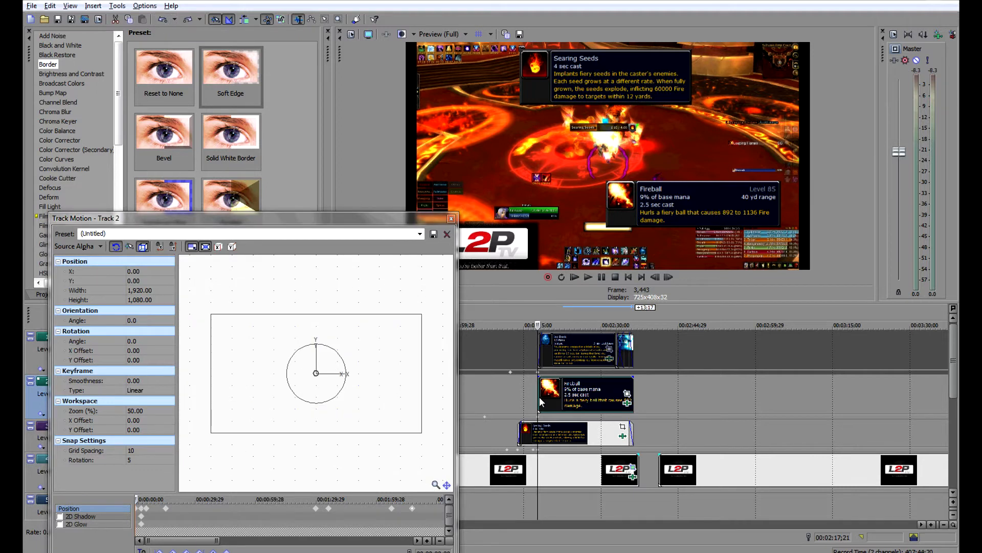
pyautogui.click(451, 218)
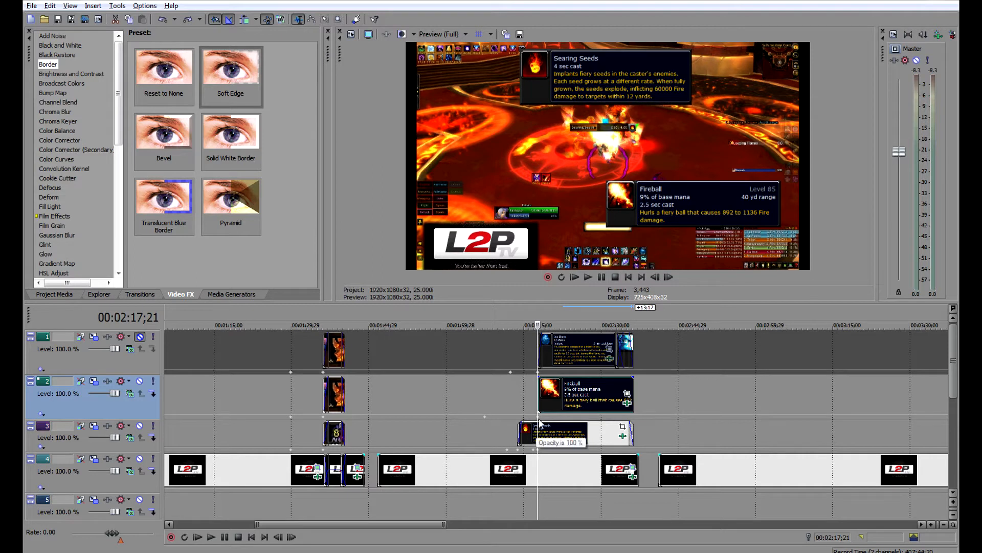
# Review track 2's Track Motion at 00:02:28;05 and close its settings.
pyautogui.click(94, 381)
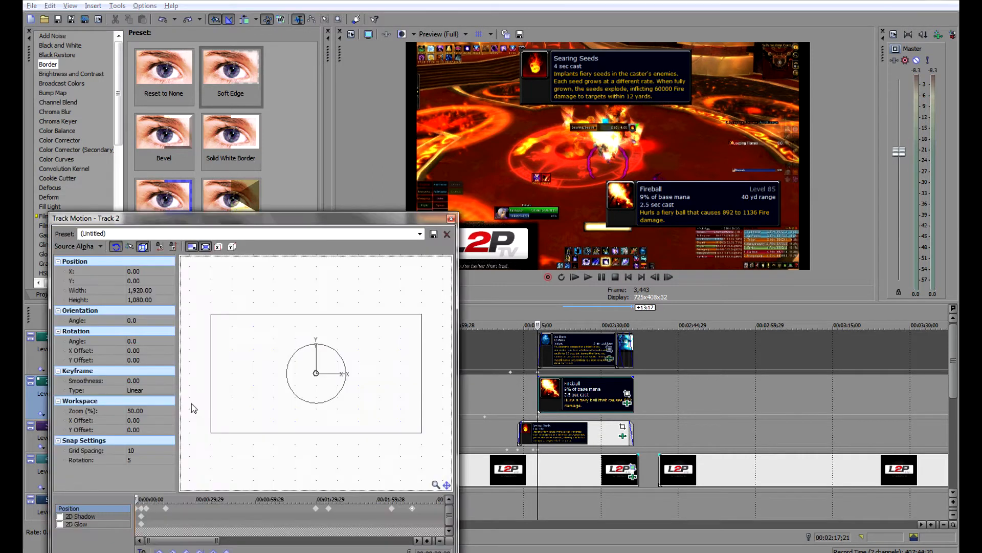
pyautogui.scroll(-2, 420, 505)
pyautogui.click(278, 508)
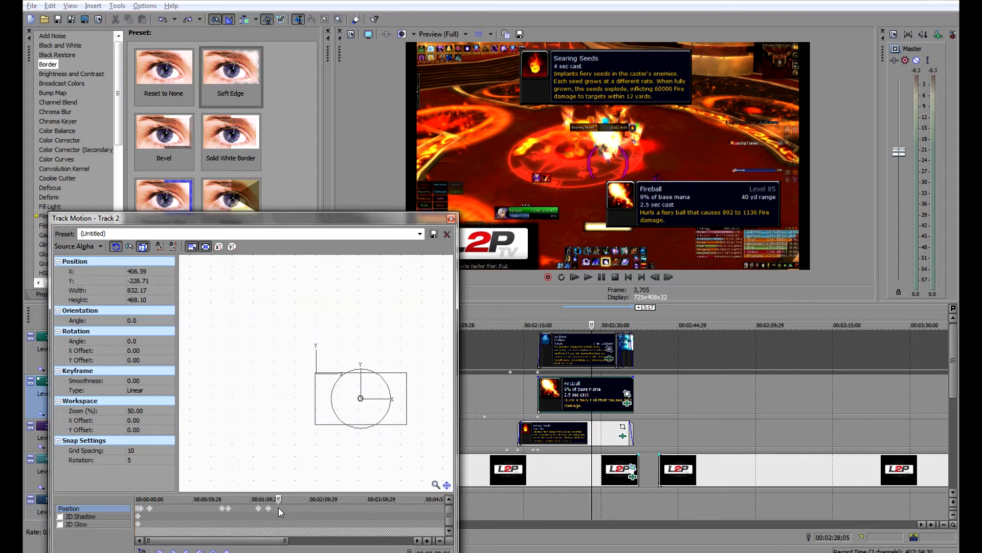
pyautogui.click(450, 220)
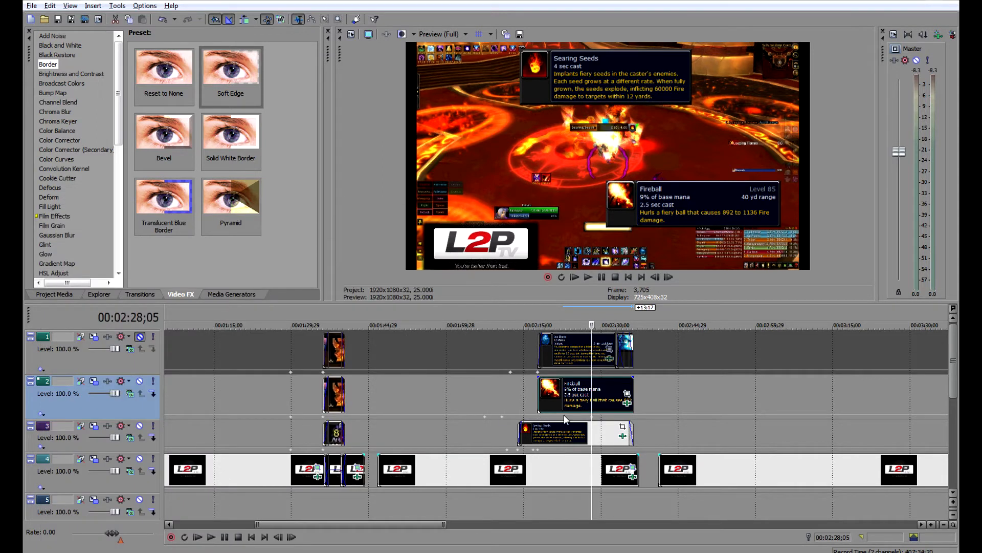
# At the fireball clip's start keyframe, move track 2's motion frame to about X -66, Y -269 and resize it to about 952 × 536.
pyautogui.doubleClick(538, 417)
pyautogui.moveTo(374, 412); pyautogui.dragTo(323, 411)
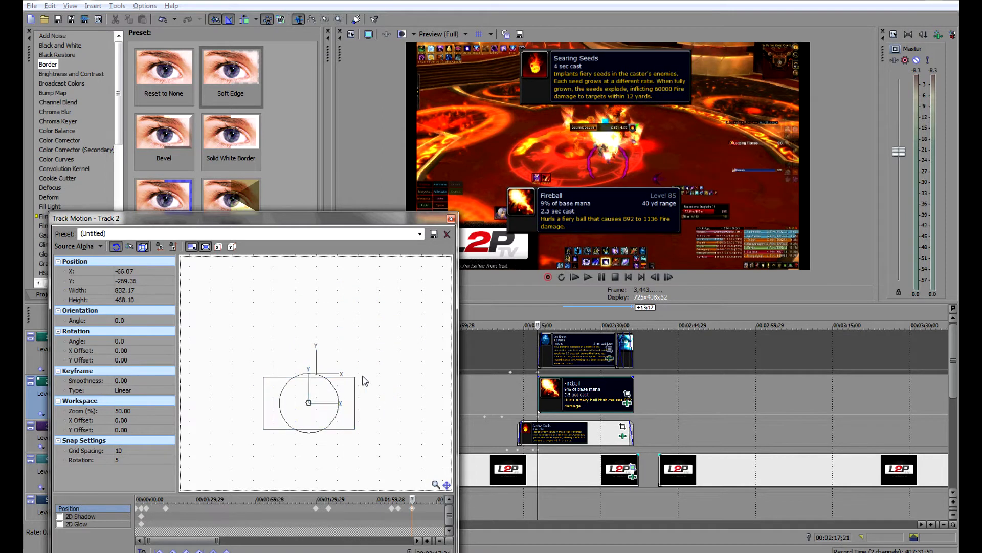
pyautogui.moveTo(357, 373)
pyautogui.mouseDown()
pyautogui.moveTo(390, 345)
pyautogui.moveTo(344, 377)
pyautogui.moveTo(360, 372)
pyautogui.mouseUp()
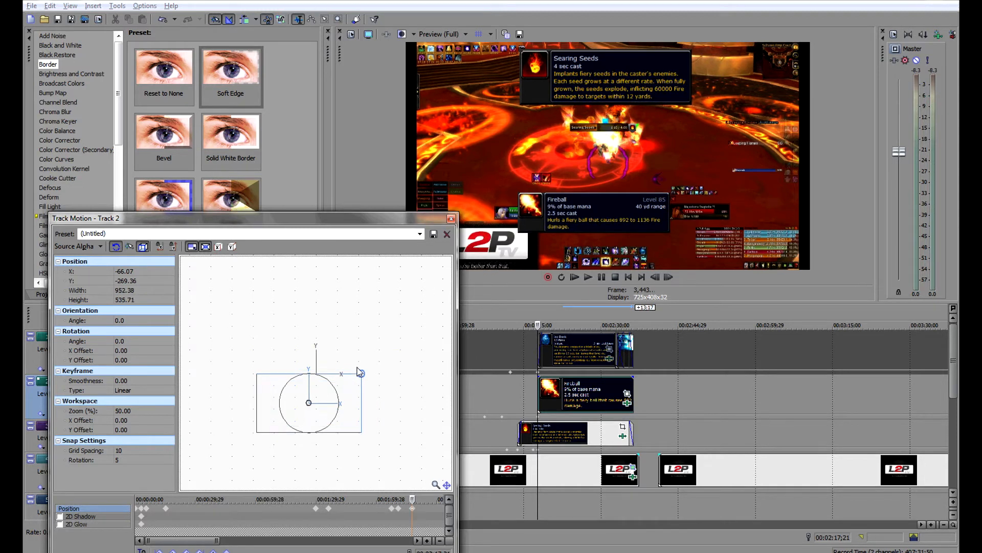
pyautogui.click(452, 219)
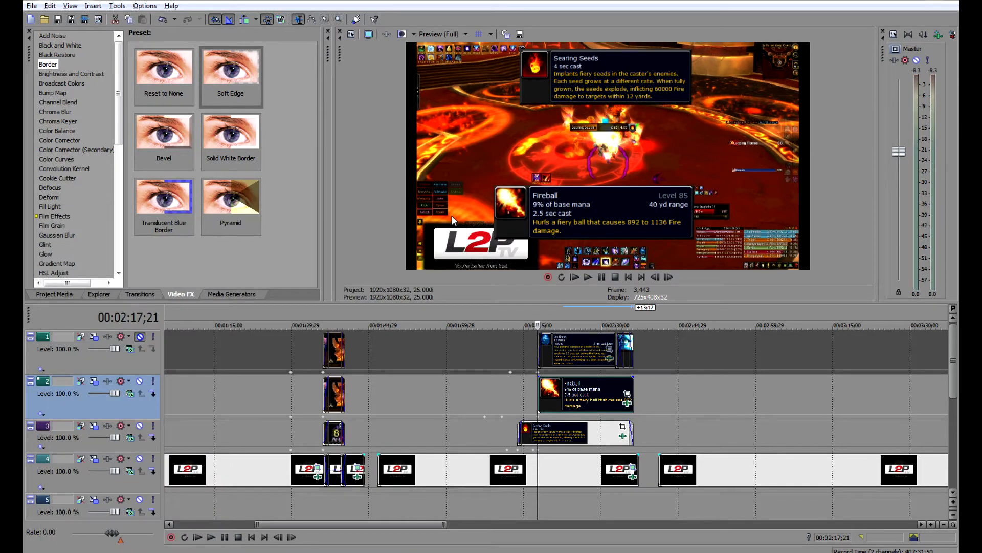
# Delete the two track 2 motion keyframes that lie just before the fireball clip.
pyautogui.click(346, 408)
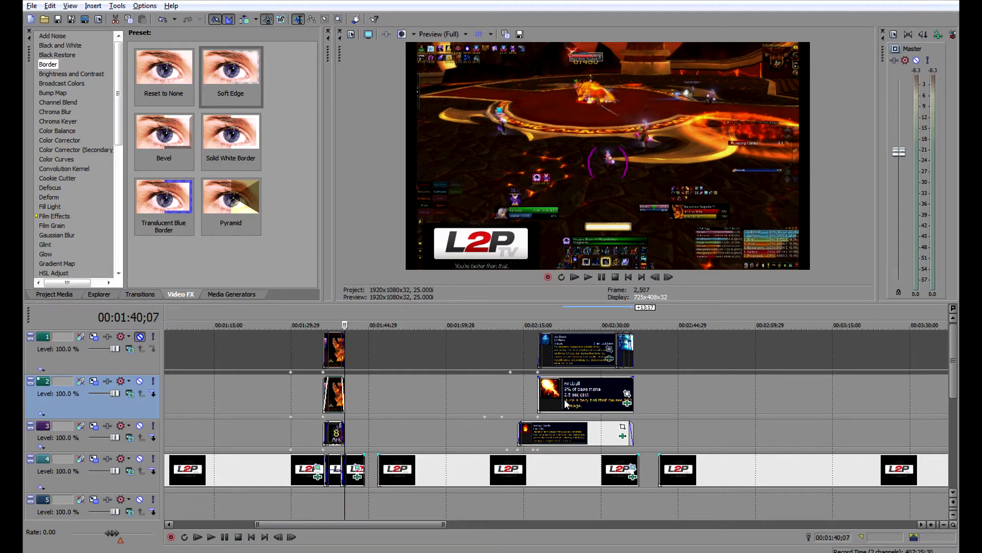
pyautogui.click(540, 420)
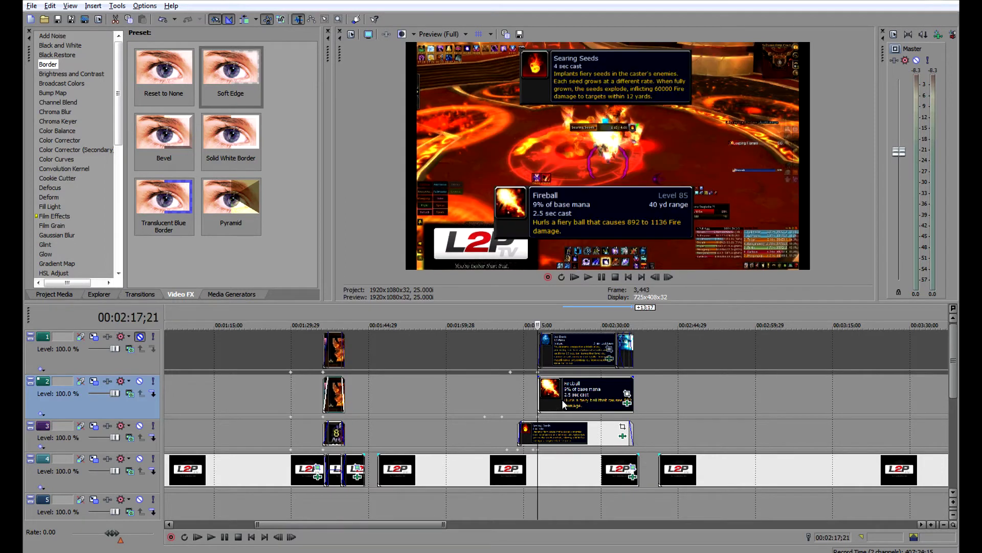
pyautogui.rightClick(502, 417)
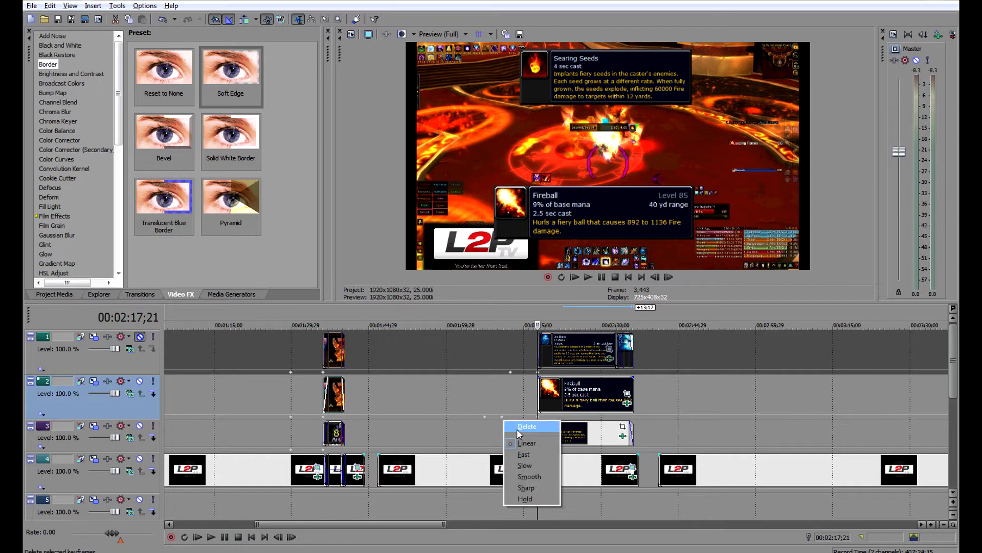
pyautogui.click(517, 428)
pyautogui.rightClick(484, 416)
pyautogui.click(495, 425)
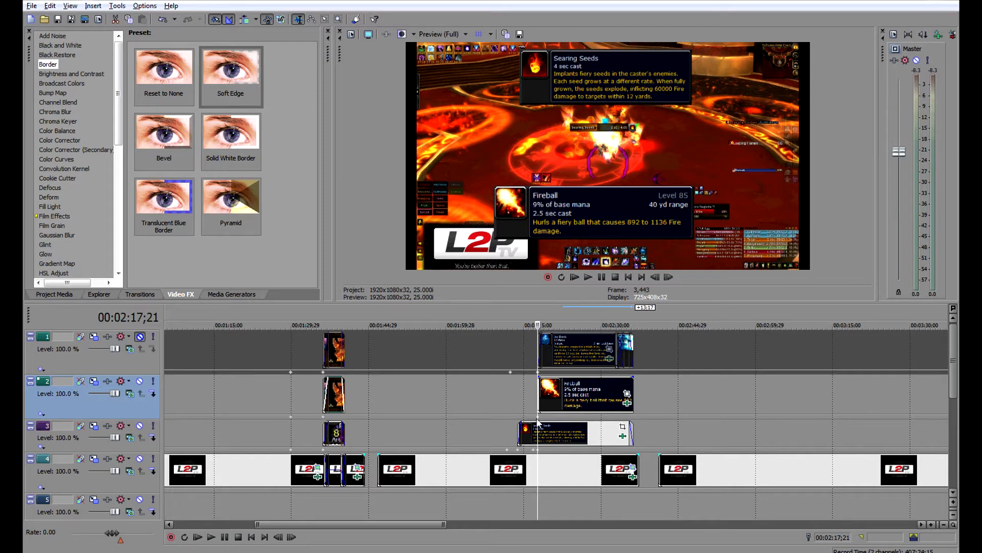
# Check the earlier track 2 overlay at 00:01:39;14 and undo both keyframe deletions.
pyautogui.click(341, 421)
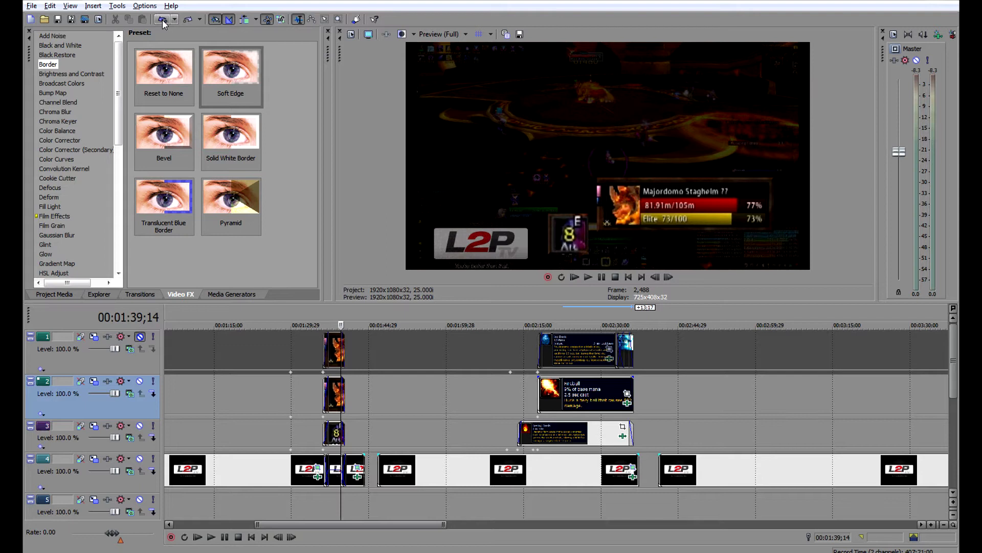
pyautogui.click(163, 20)
pyautogui.click(163, 20)
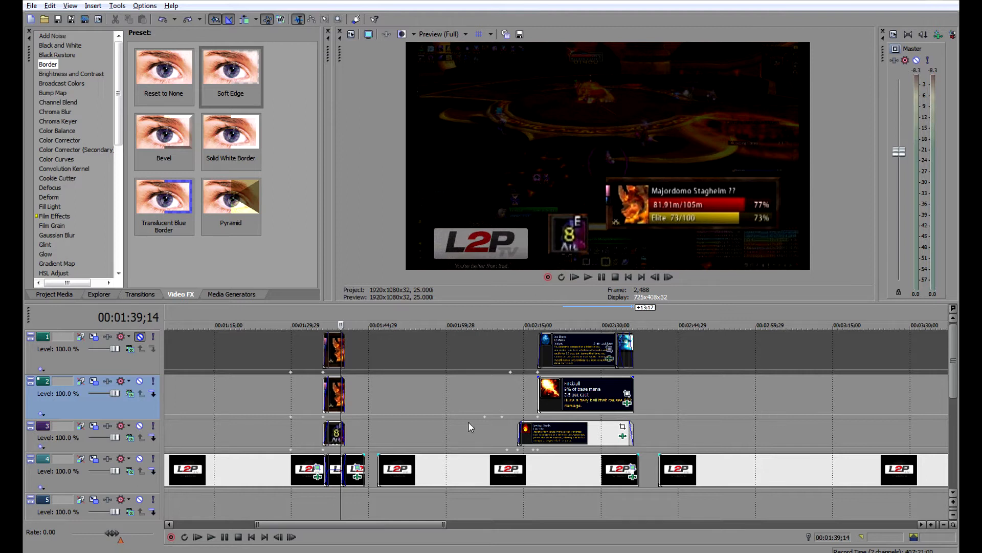
# Add a track 2 motion keyframe at the end of the fireball clip, at 00:02:36;08, and collapse the keyframe rows.
pyautogui.click(345, 417)
pyautogui.click(634, 415)
pyautogui.doubleClick(634, 418)
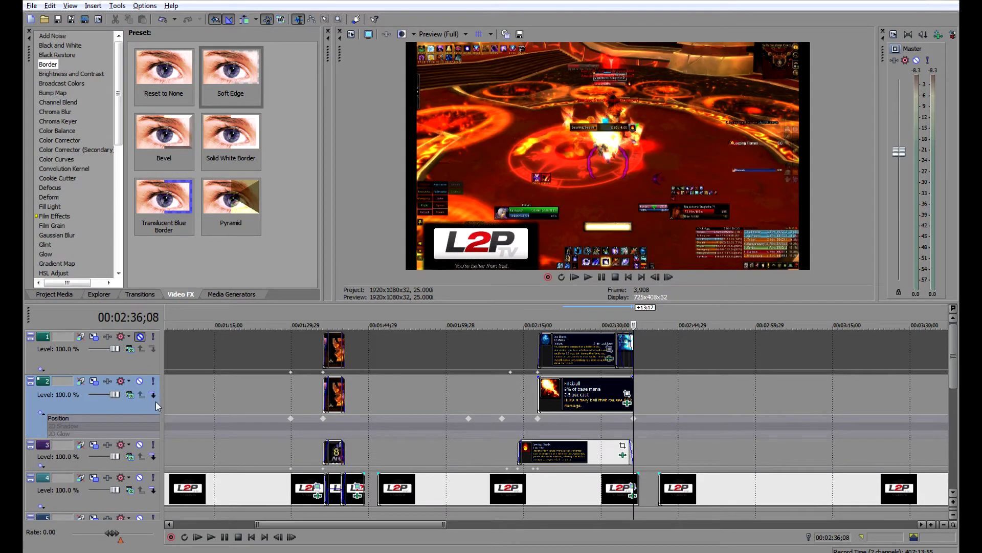
pyautogui.click(41, 412)
# Check the preview at the fireball clip's start and at both ends of the earlier track 2 clip.
pyautogui.click(539, 416)
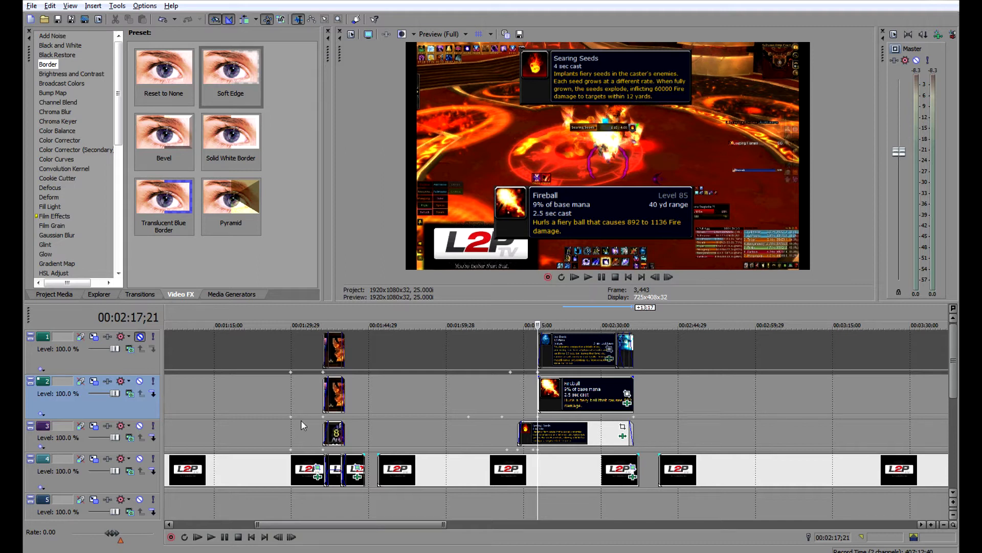
pyautogui.click(323, 417)
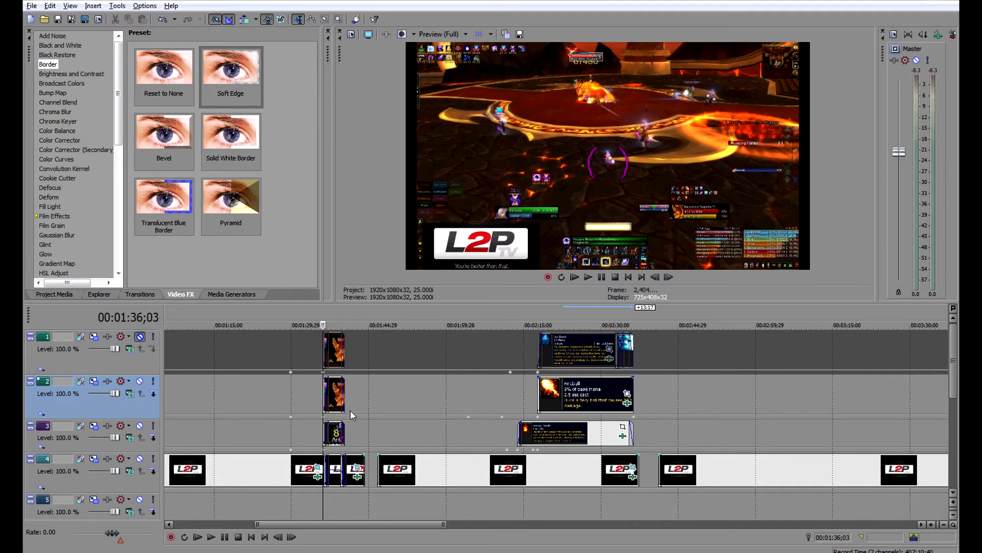
pyautogui.click(344, 412)
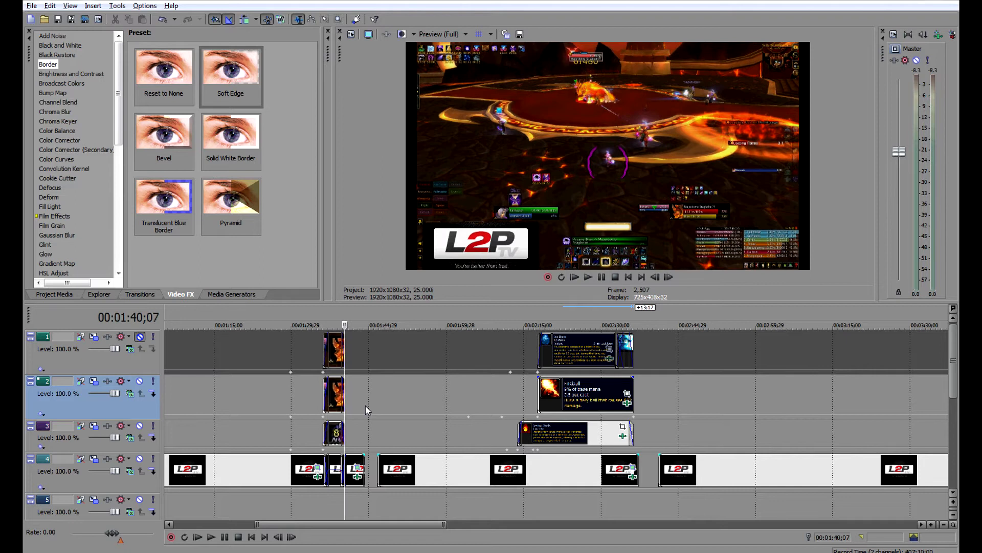
# In track 2's Track Motion, move the frame to about X 478, Y -274 at the fireball clip's start and about X -432, Y -224 at its end.
pyautogui.click(551, 398)
pyautogui.doubleClick(538, 417)
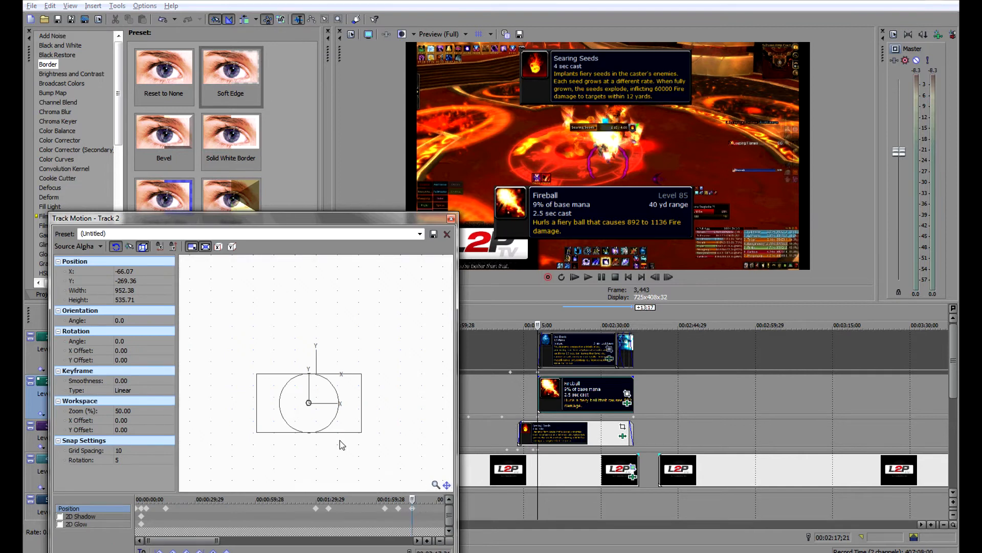
pyautogui.moveTo(342, 427); pyautogui.dragTo(402, 430)
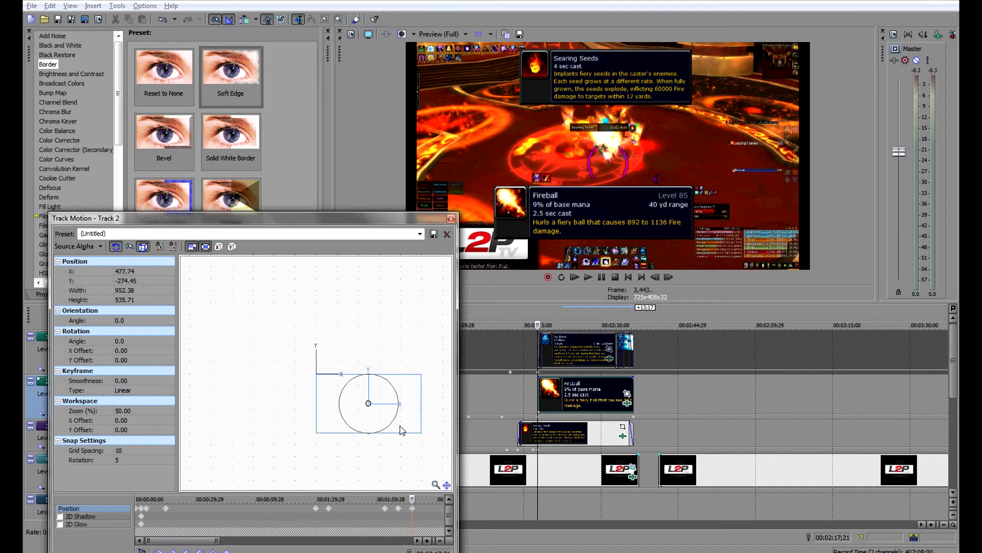
pyautogui.click(633, 420)
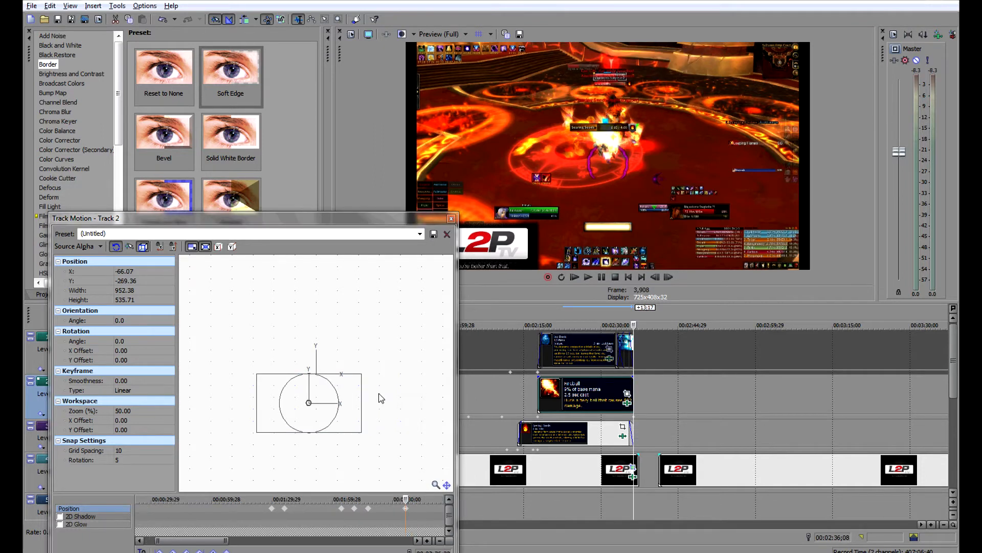
pyautogui.moveTo(353, 418); pyautogui.dragTo(314, 416)
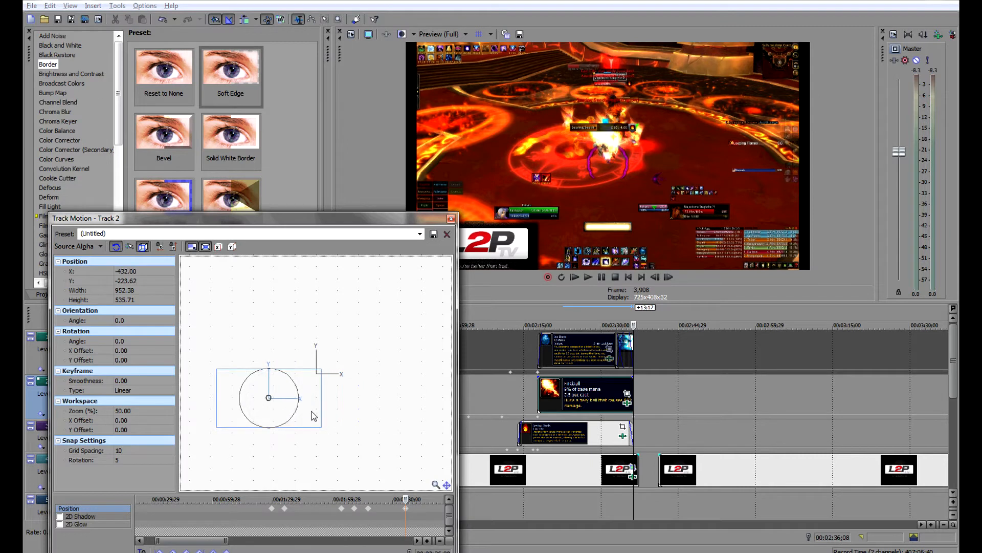
# Return to the start of the fireball clip and set the video preview quality to Preview at Quarter resolution.
pyautogui.click(536, 419)
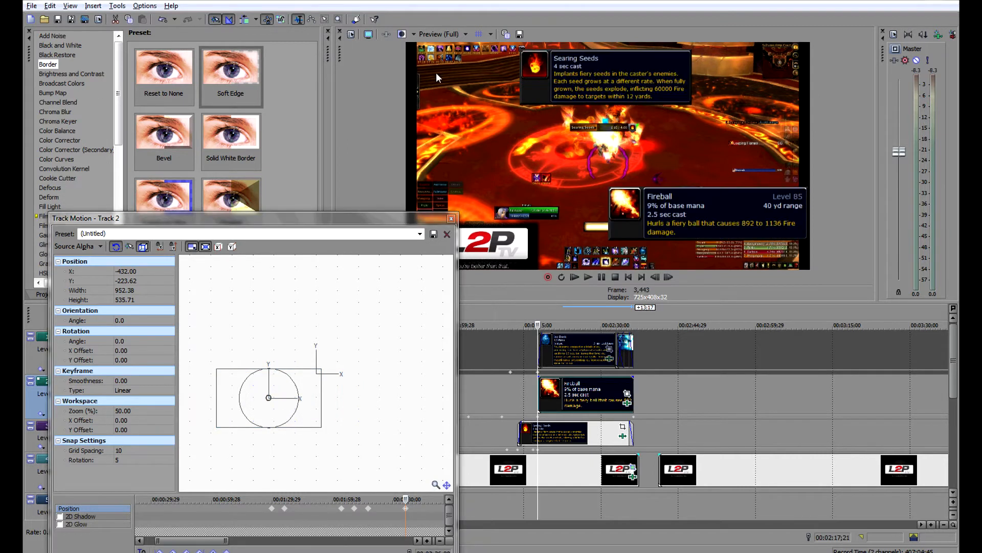
pyautogui.click(441, 34)
pyautogui.moveTo(468, 60)
pyautogui.click(504, 92)
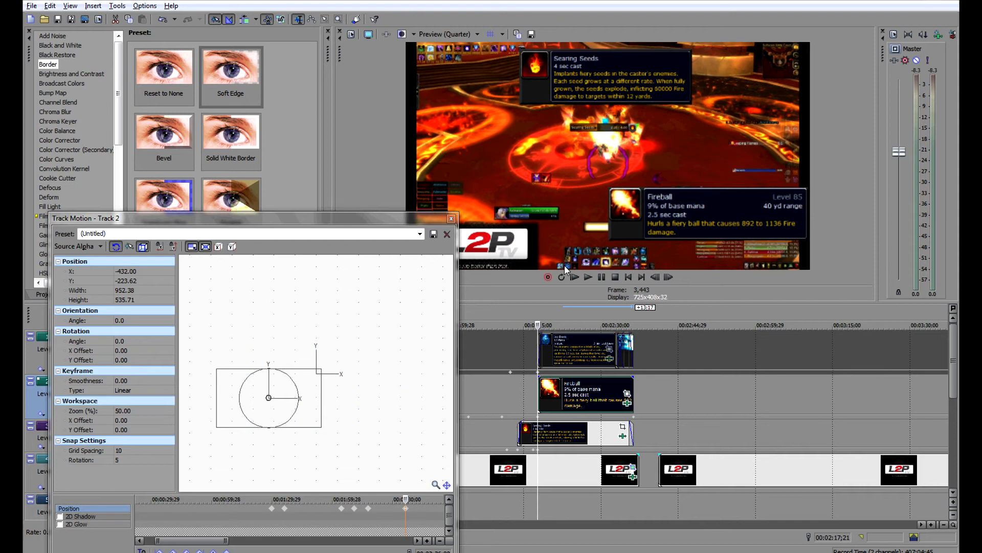
# Play the fireball overlay's motion from the clip's start, close Track Motion and stop playback.
pyautogui.click(588, 278)
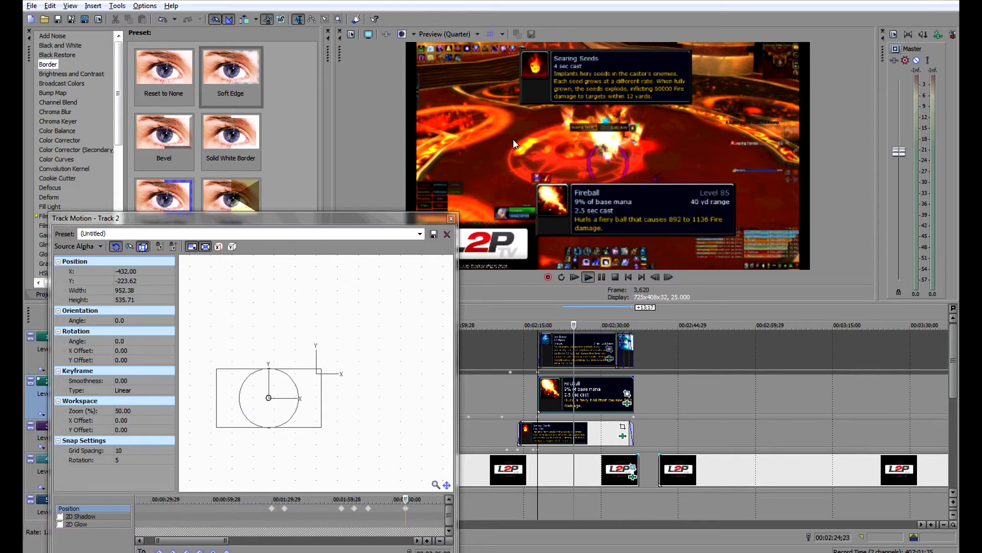
pyautogui.click(451, 219)
pyautogui.click(514, 441)
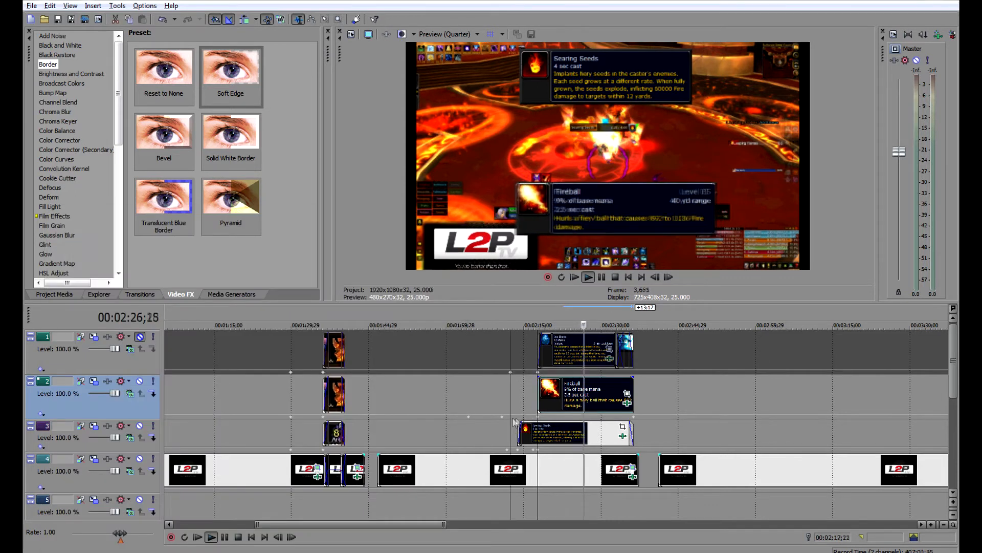
pyautogui.click(589, 277)
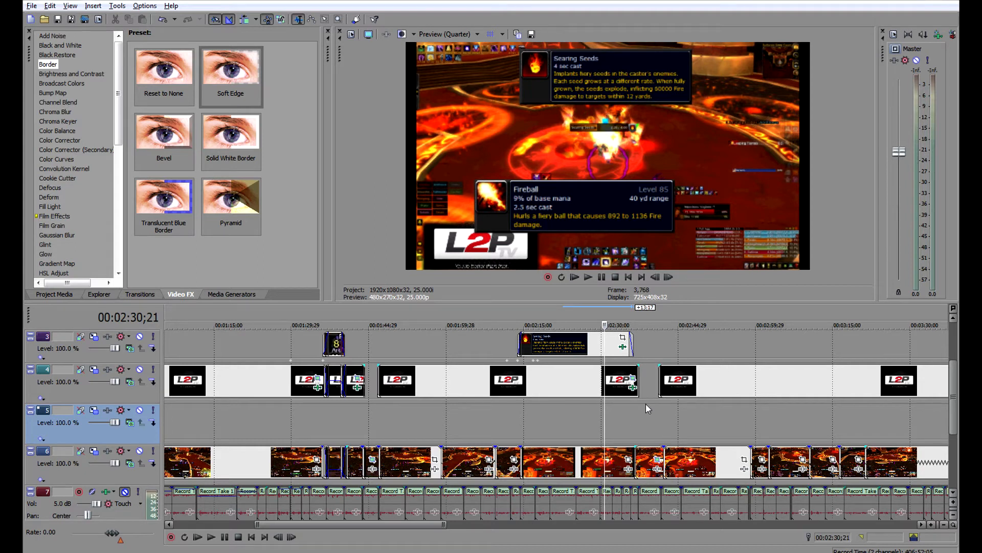
# Play the footage just after the fireball clip from 00:02:36;22 and pause it during the zoomed-in section.
pyautogui.click(636, 423)
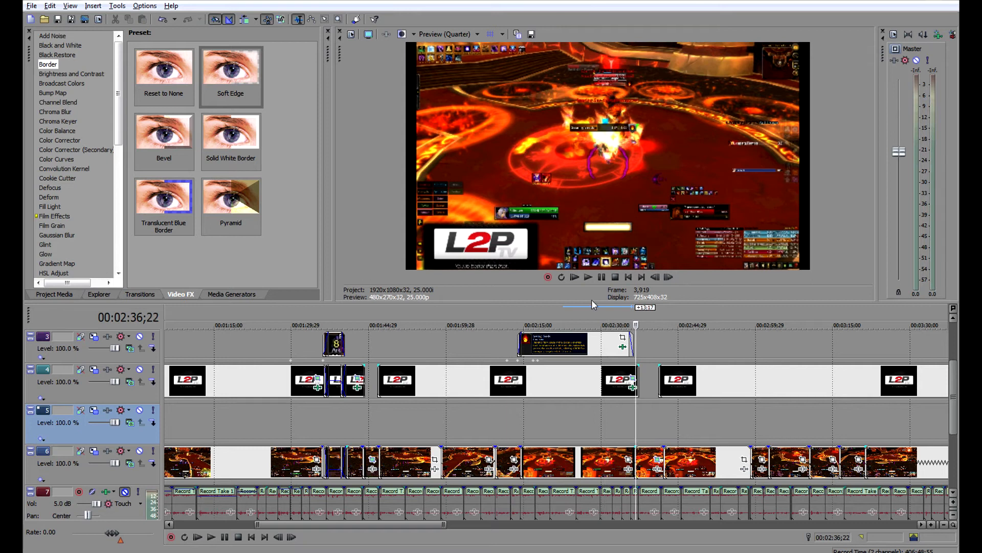
pyautogui.click(588, 277)
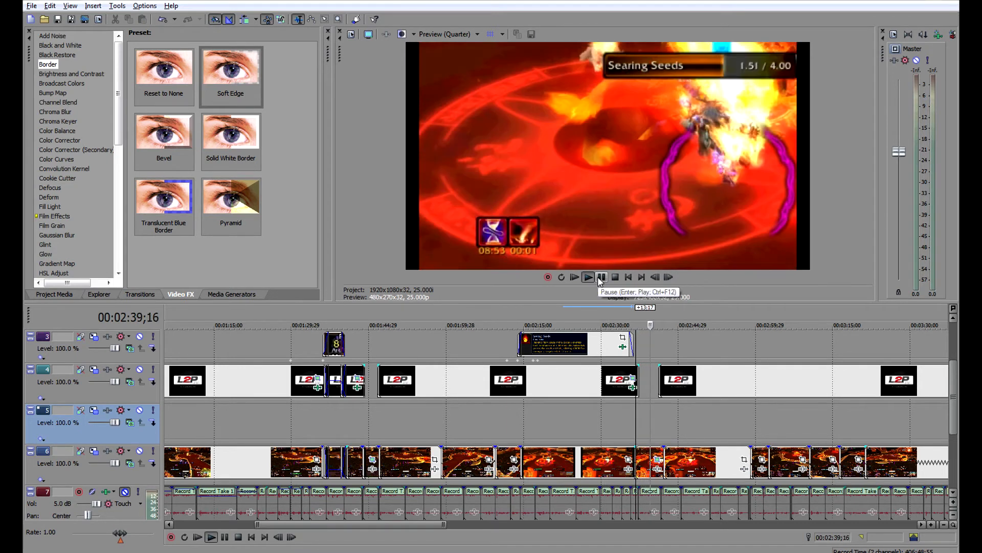
pyautogui.click(601, 277)
# Open Event Pan/Crop for the track 6 clip at 00:02:39;20 and move its window clear of the timeline.
pyautogui.click(955, 444)
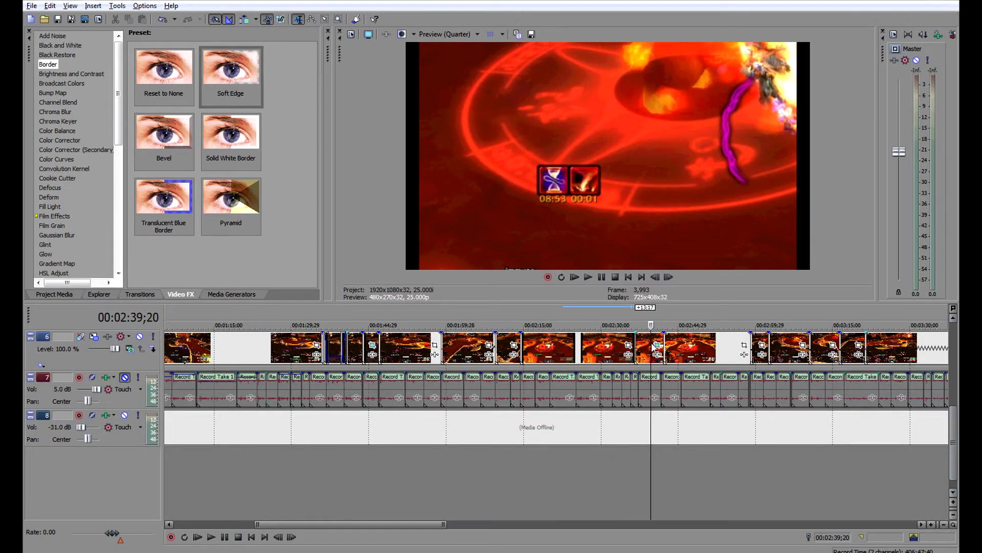
pyautogui.scroll(3, 655, 348)
pyautogui.moveTo(953, 444); pyautogui.dragTo(953, 409)
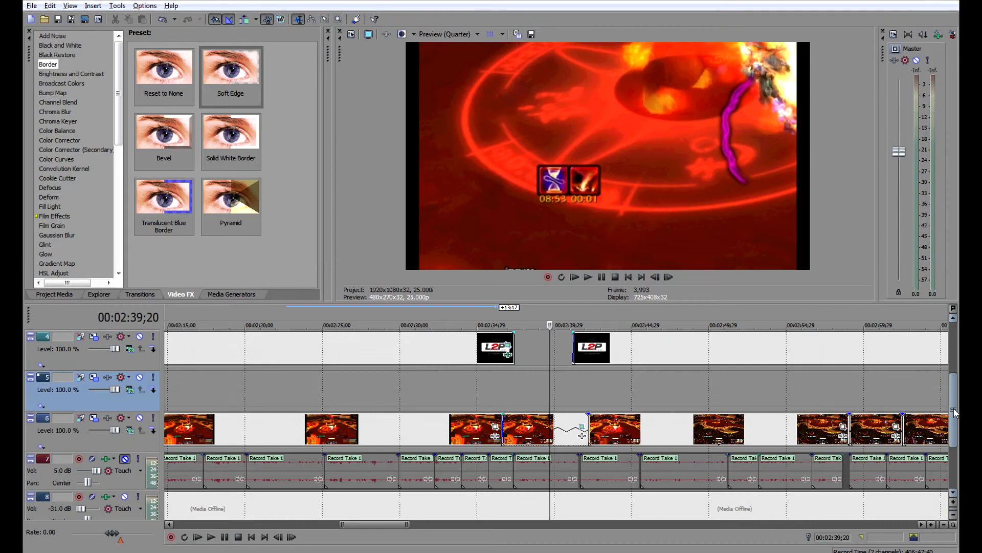
pyautogui.scroll(1, 608, 430)
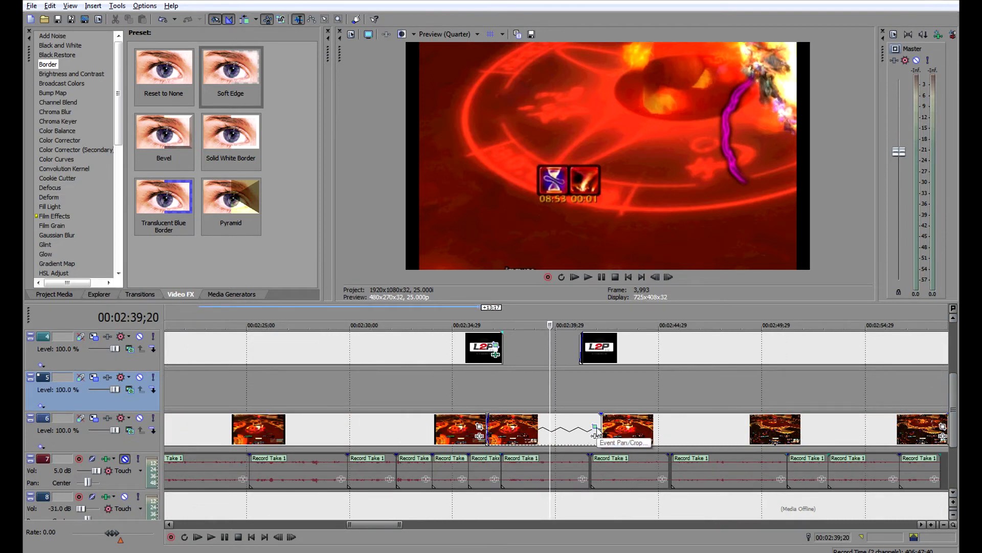
pyautogui.click(594, 428)
pyautogui.moveTo(385, 248); pyautogui.dragTo(422, 131)
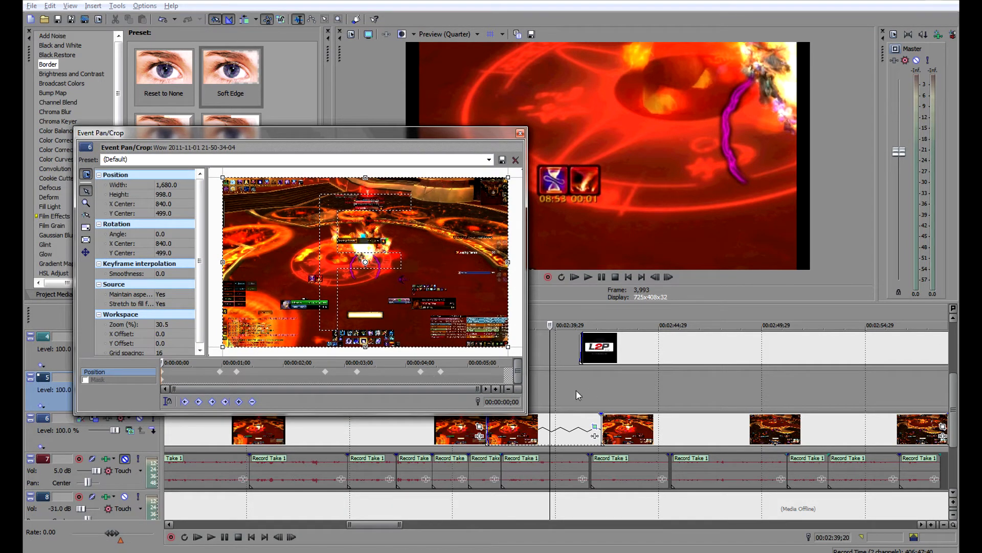
# Examine the clip's first three pan/crop position keyframes and return to the one at its start.
pyautogui.click(221, 374)
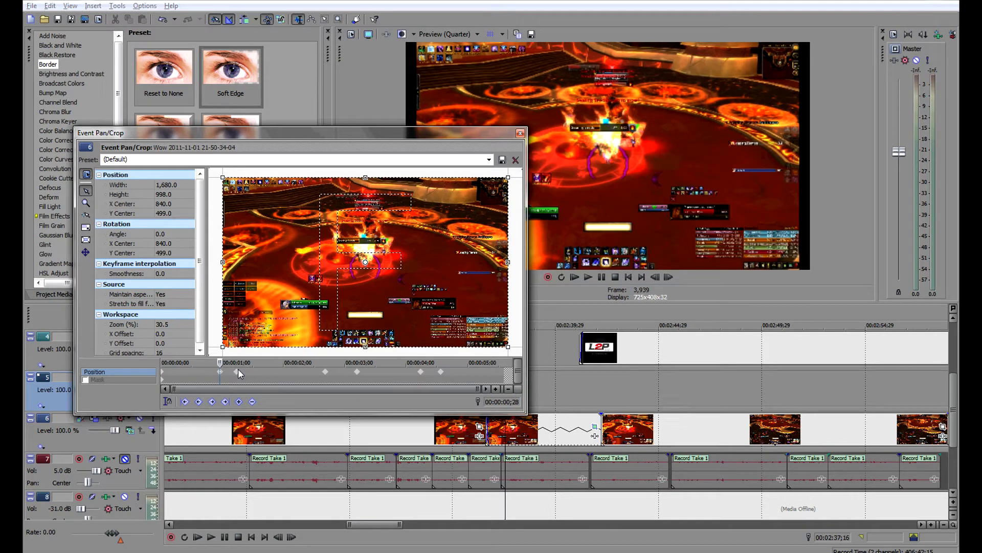
pyautogui.click(237, 371)
pyautogui.click(220, 372)
pyautogui.moveTo(512, 268)
pyautogui.mouseDown()
pyautogui.moveTo(411, 262)
pyautogui.moveTo(510, 262)
pyautogui.mouseUp()
pyautogui.click(162, 372)
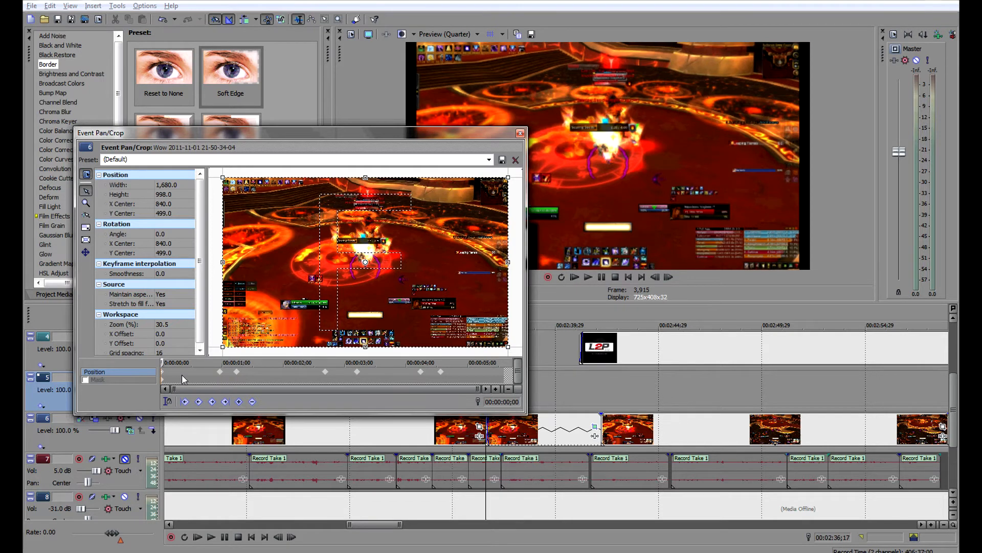
# Examine the clip's framing between its starting position keyframe and the second one at 00:00:00;28.
pyautogui.click(219, 372)
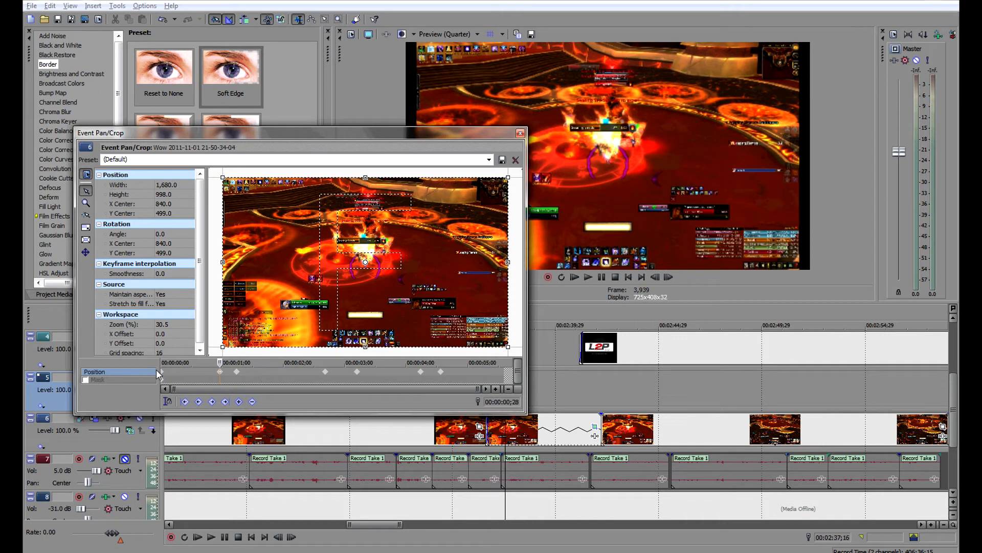
pyautogui.click(164, 369)
pyautogui.moveTo(158, 363); pyautogui.dragTo(215, 364)
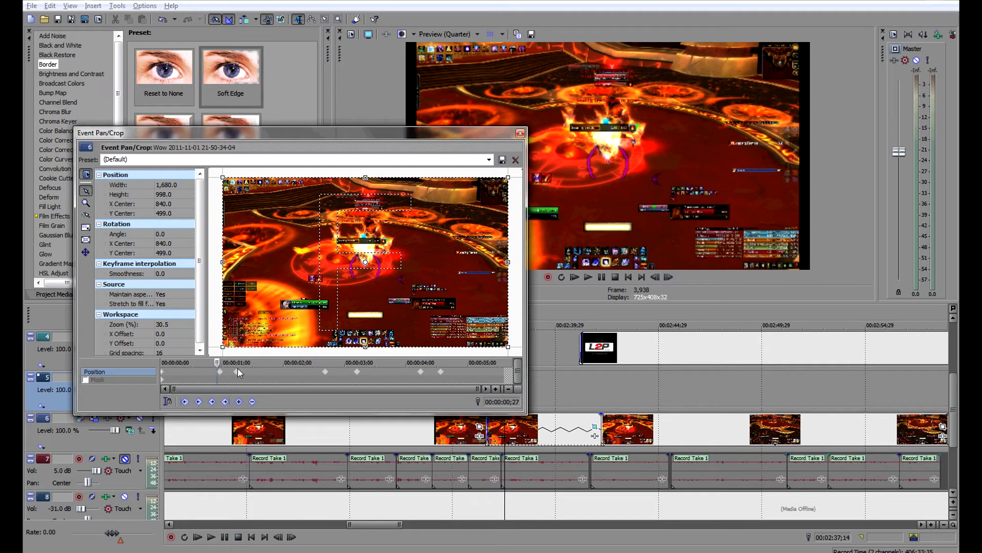
# Reduce the crop height of the zoomed keyframe at 00:00:01;07 to 266.0 and compare it with the preceding keyframe.
pyautogui.click(237, 370)
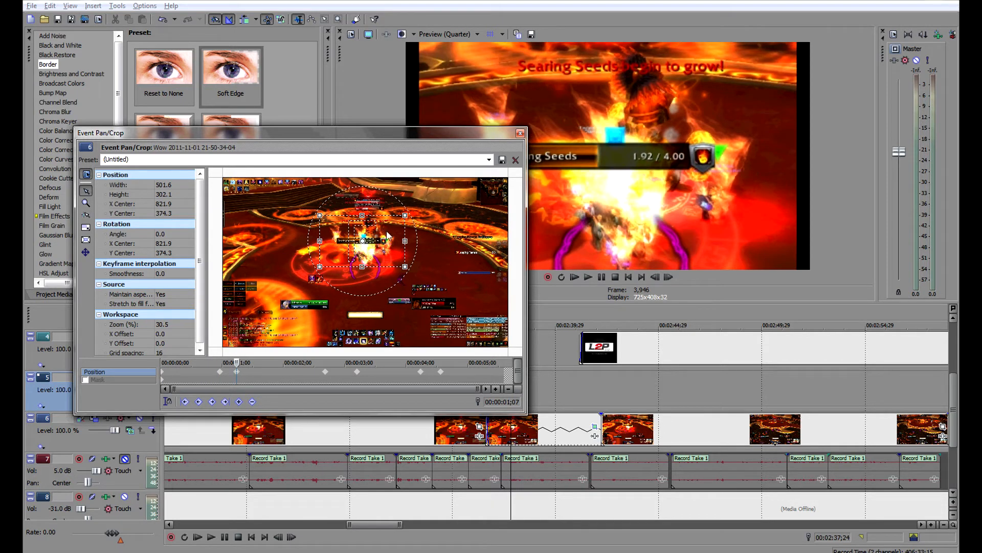
pyautogui.moveTo(399, 221); pyautogui.dragTo(399, 227)
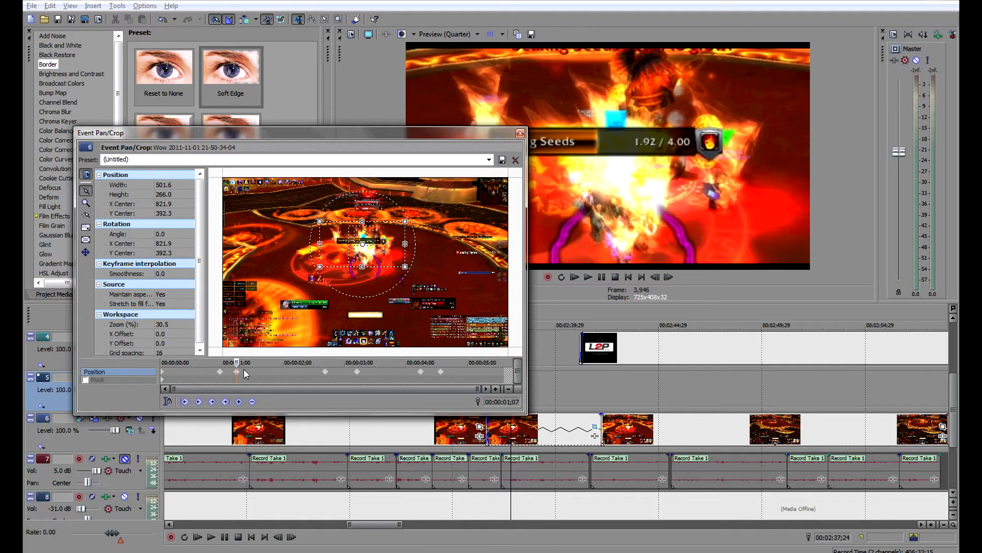
pyautogui.click(220, 372)
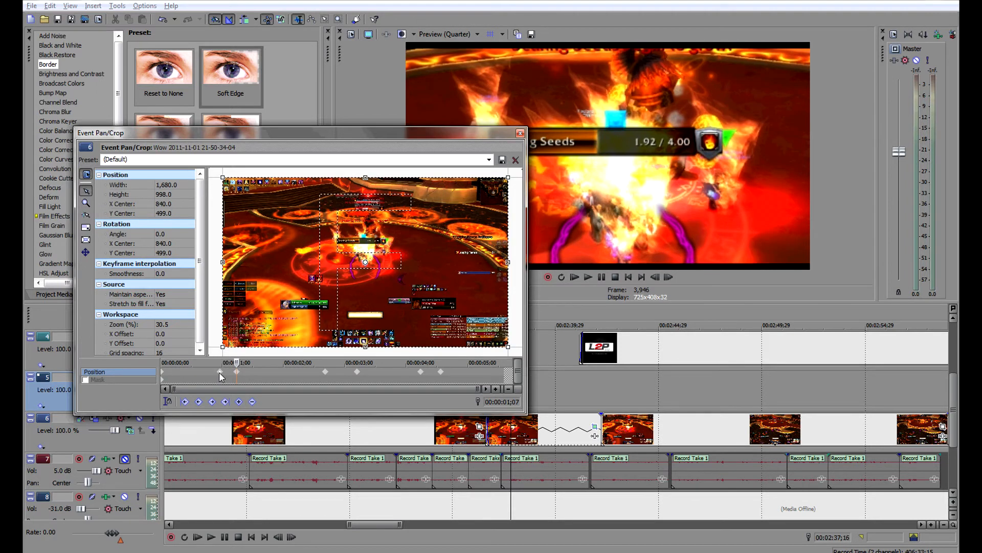
pyautogui.click(236, 372)
# Examine the zoom, pan and hold across the remaining position keyframes, including those at 00:00:02;20, 00:00:03;05 and 00:00:04;07.
pyautogui.scroll(-1, 224, 365)
pyautogui.moveTo(229, 364); pyautogui.dragTo(238, 362)
pyautogui.rightClick(235, 374)
pyautogui.click(324, 372)
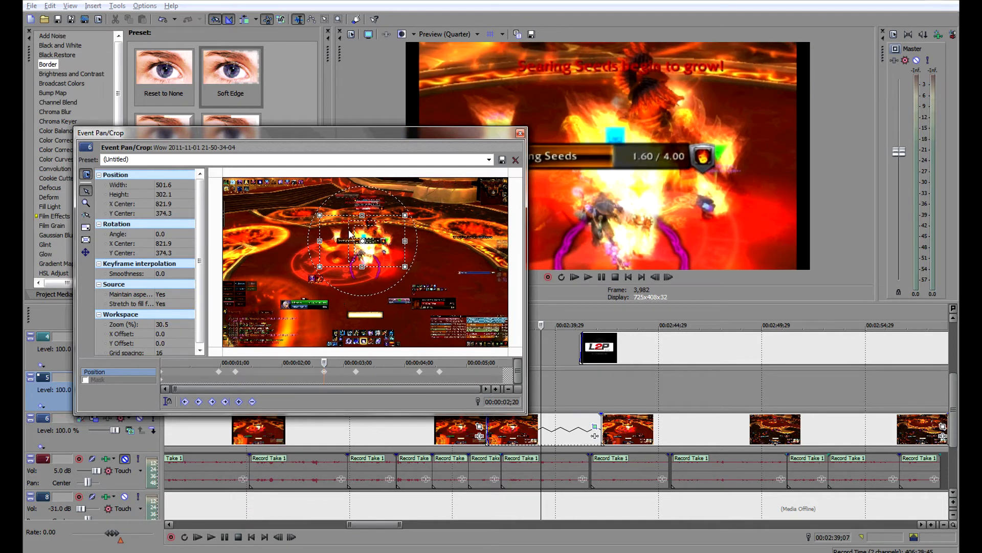
pyautogui.moveTo(323, 363); pyautogui.dragTo(358, 363)
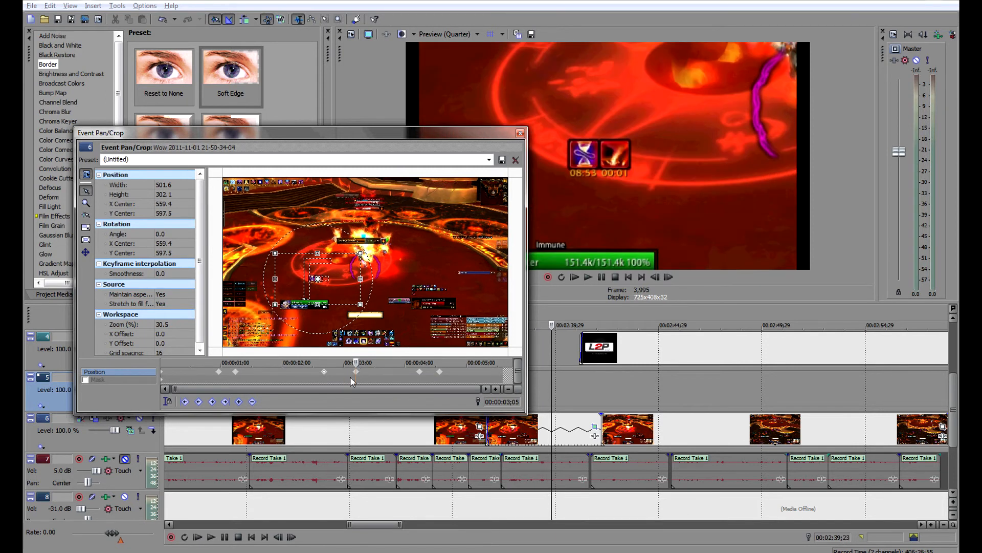
pyautogui.moveTo(336, 288)
pyautogui.mouseDown()
pyautogui.moveTo(358, 254)
pyautogui.moveTo(320, 330)
pyautogui.moveTo(350, 353)
pyautogui.mouseUp()
pyautogui.click(420, 371)
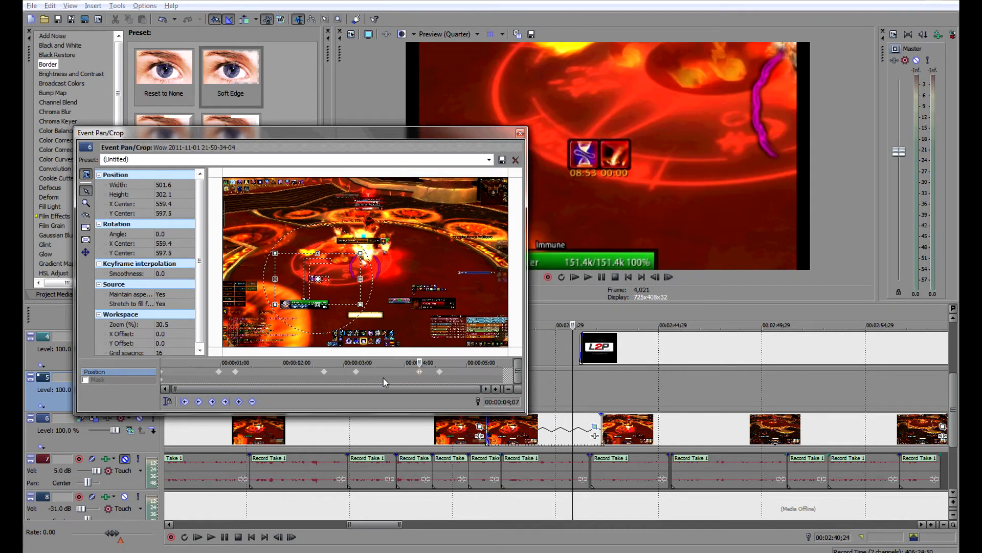
pyautogui.moveTo(369, 364); pyautogui.dragTo(441, 358)
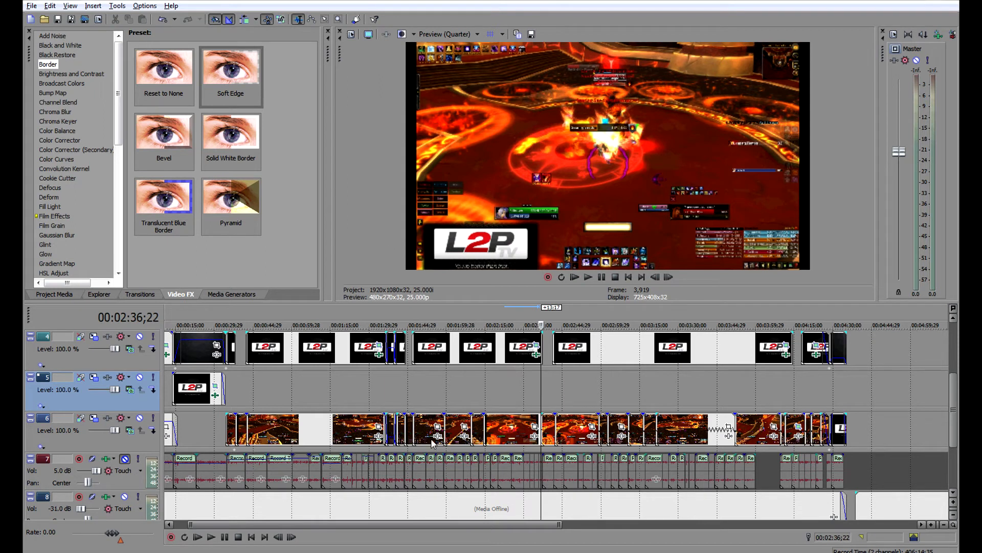
# Switch to the Walkthrough.veg project and open Event Pan/Crop for the track 3 clip at 00:00:46;28.
pyautogui.moveTo(419, 535)
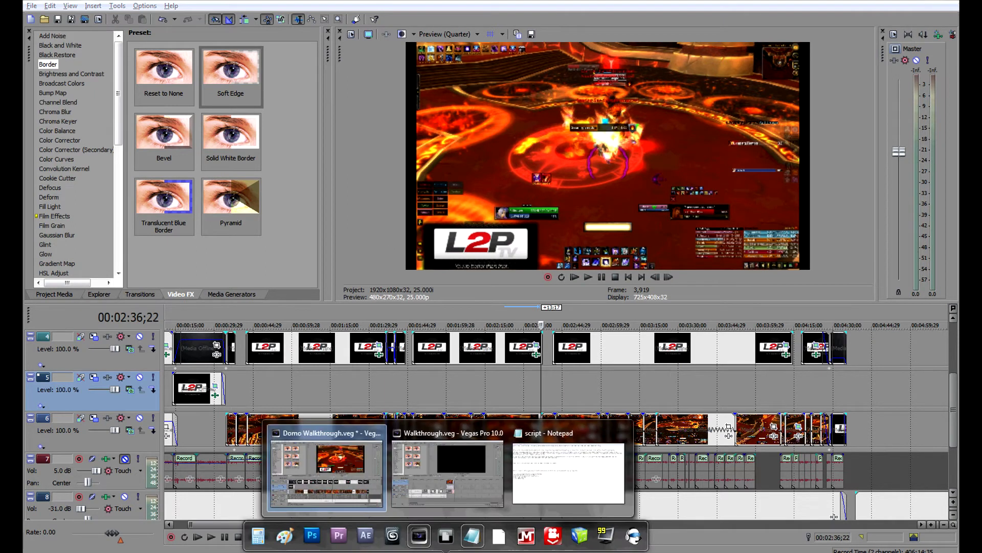
pyautogui.click(435, 450)
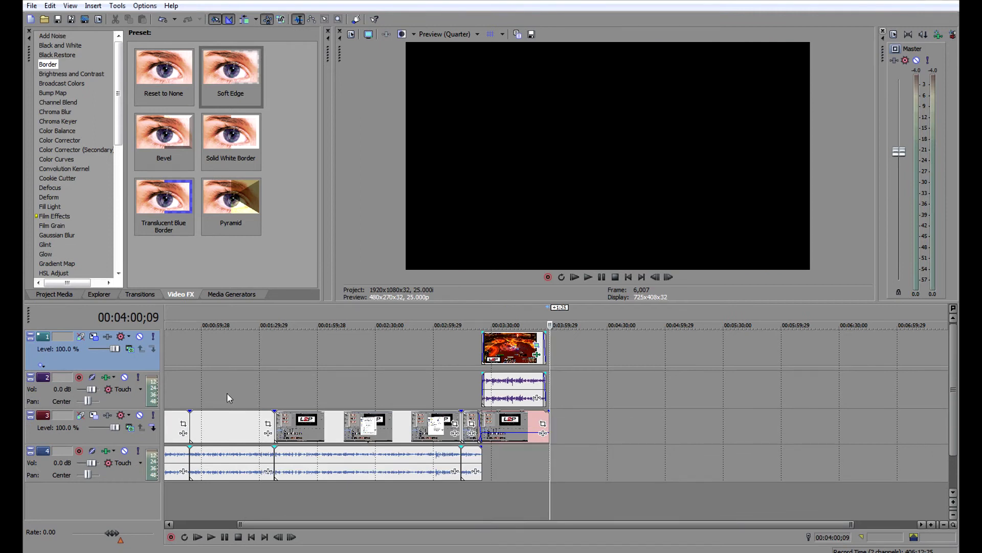
pyautogui.moveTo(300, 524); pyautogui.dragTo(229, 505)
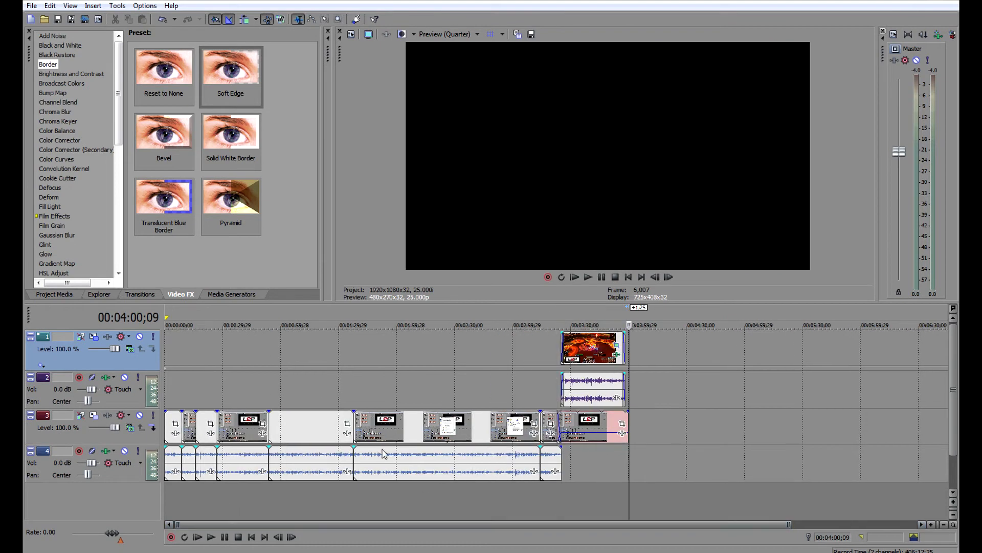
pyautogui.click(255, 433)
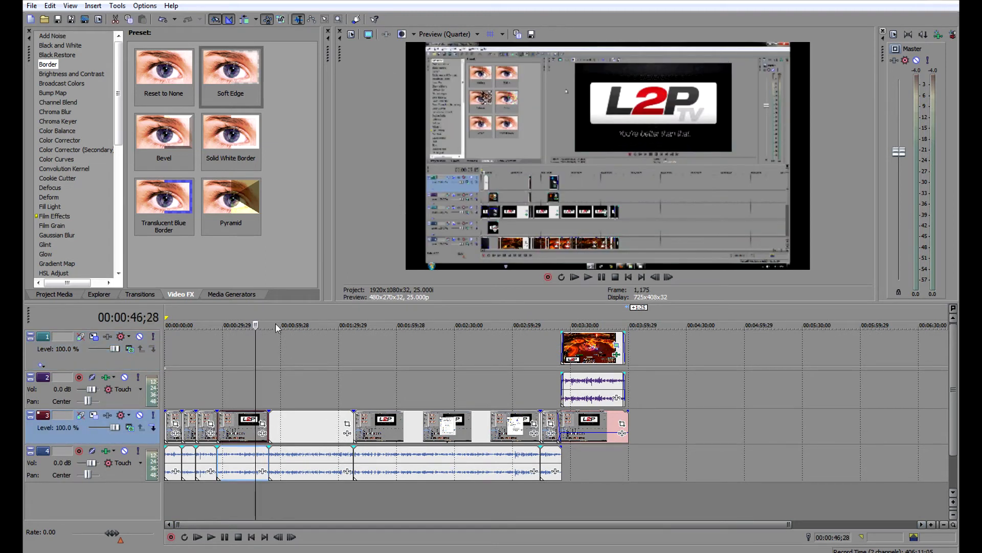
pyautogui.scroll(3, 276, 328)
pyautogui.click(438, 424)
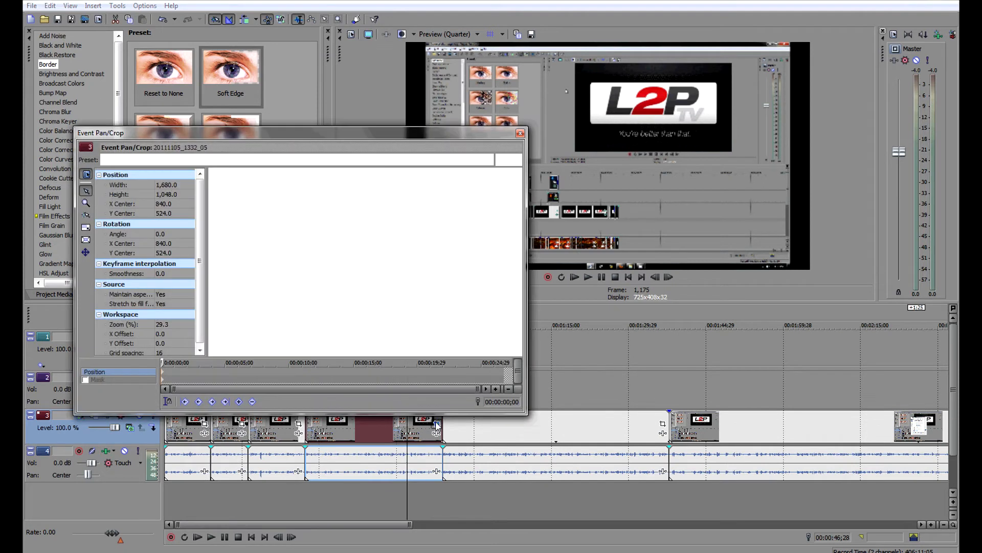
# Crop the clip's upper and lower edges to a height of 986.6, save the framing as preset "something" and close Event Pan/Crop.
pyautogui.moveTo(365, 179); pyautogui.dragTo(363, 181)
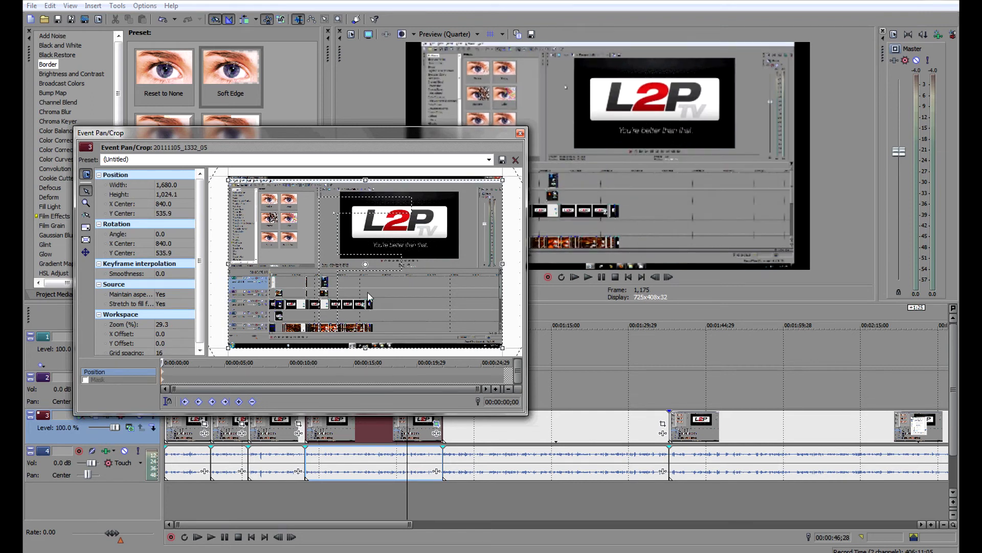
pyautogui.moveTo(365, 348); pyautogui.dragTo(365, 341)
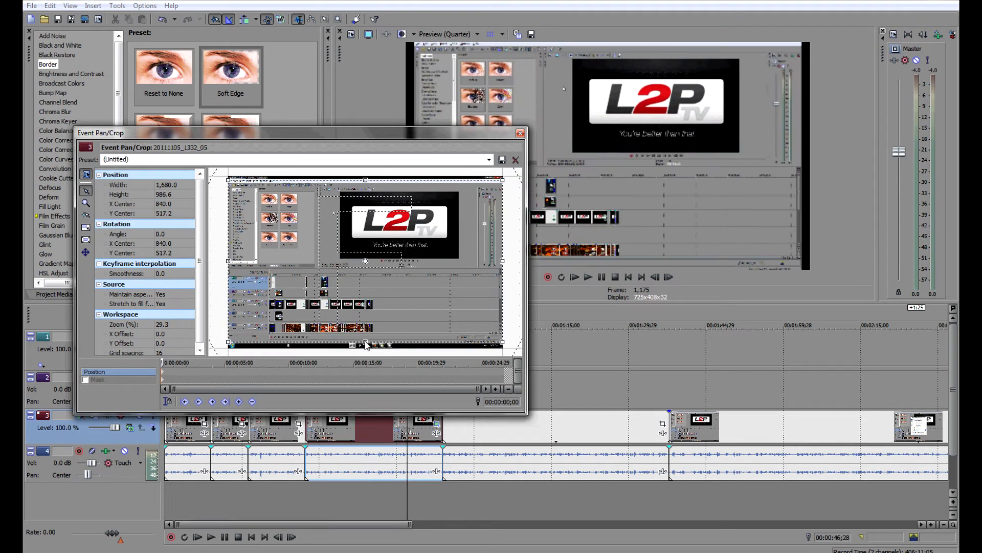
pyautogui.click(152, 160)
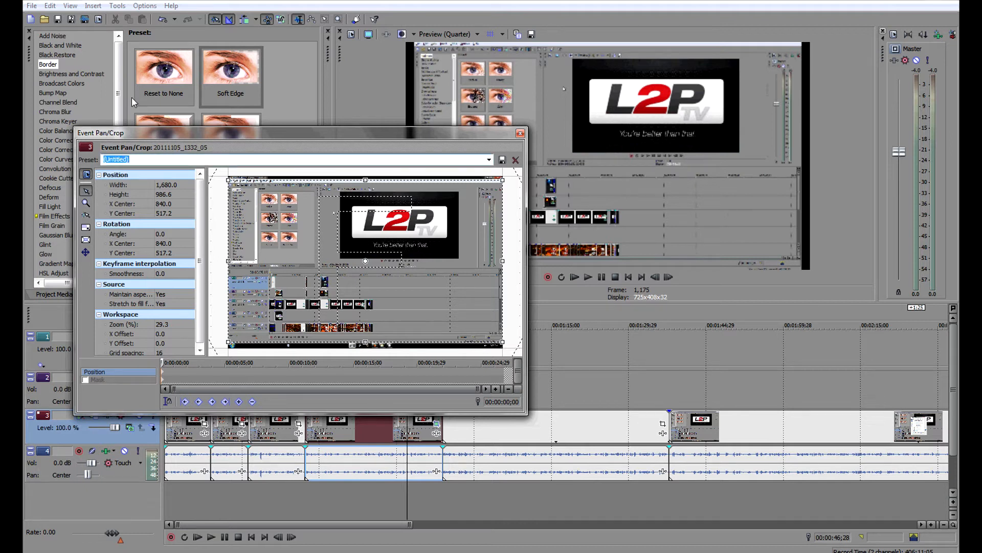
pyautogui.write('something')
pyautogui.click(520, 134)
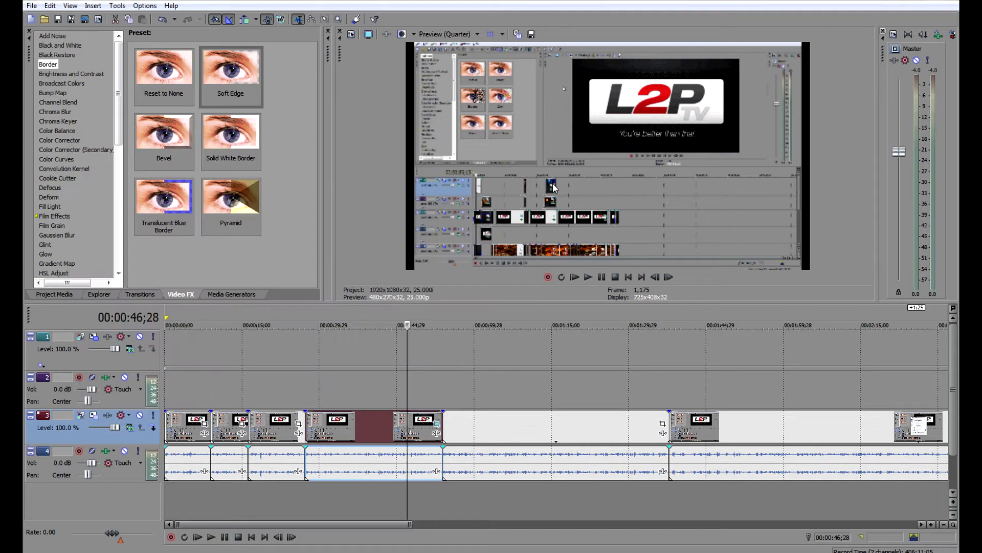
# Apply the pan/crop preset "something" to the track 3 clip at 00:01:44;06 and close Event Pan/Crop.
pyautogui.click(702, 425)
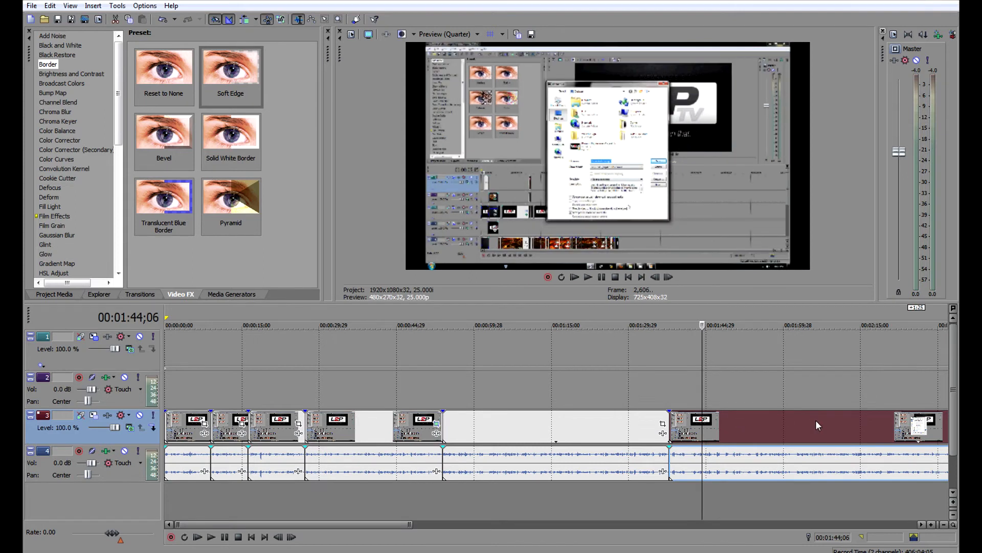
pyautogui.scroll(-2, 752, 409)
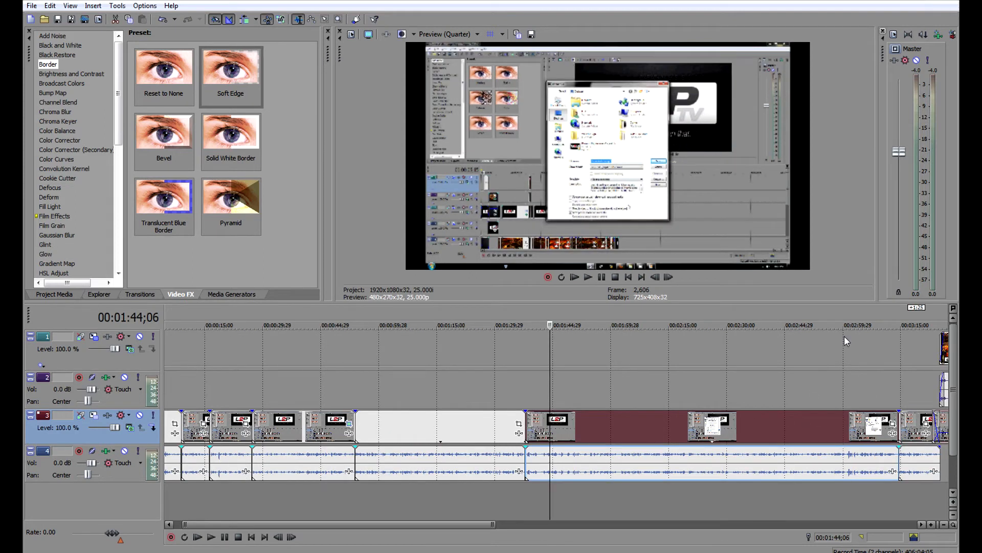
pyautogui.click(892, 423)
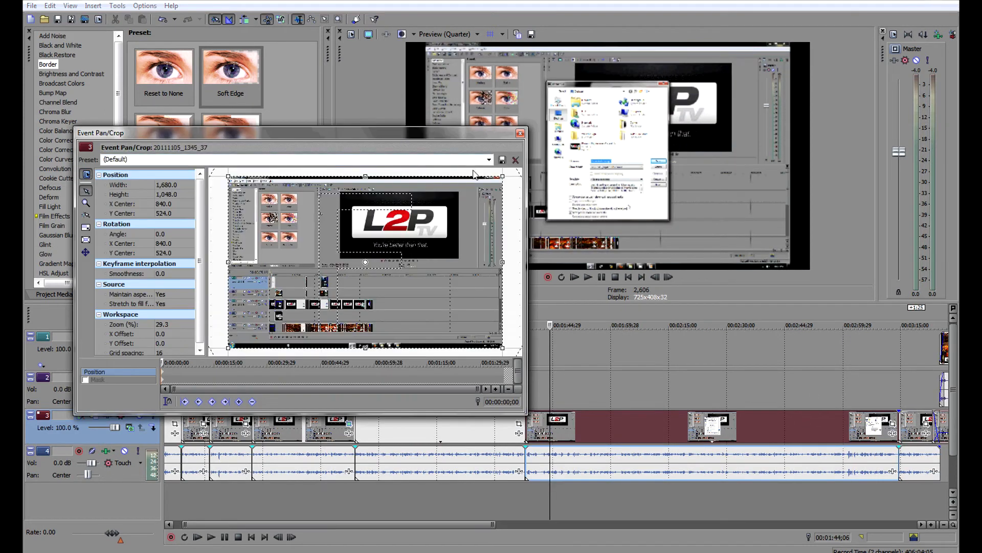
pyautogui.click(489, 160)
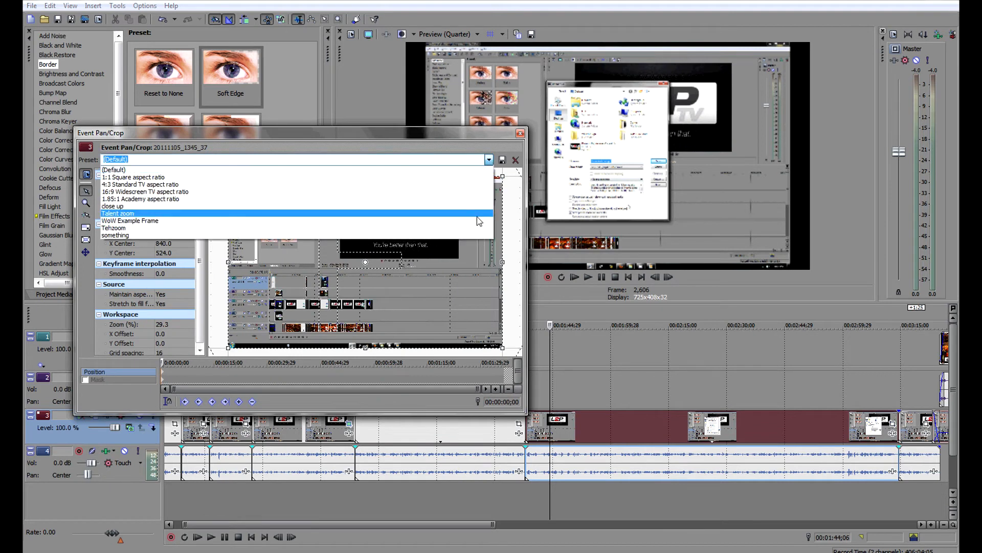
pyautogui.click(477, 235)
pyautogui.click(521, 134)
# Compare the framing of the track 3 clips at 00:00:41;14, 00:02:08;09, 00:00:35;08 and 00:02:17;11.
pyautogui.click(307, 424)
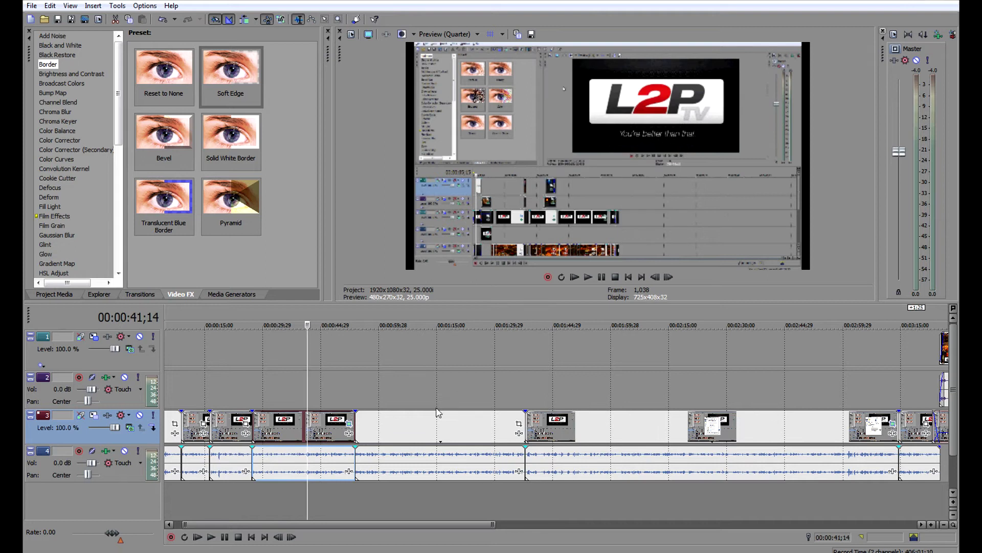
pyautogui.click(644, 425)
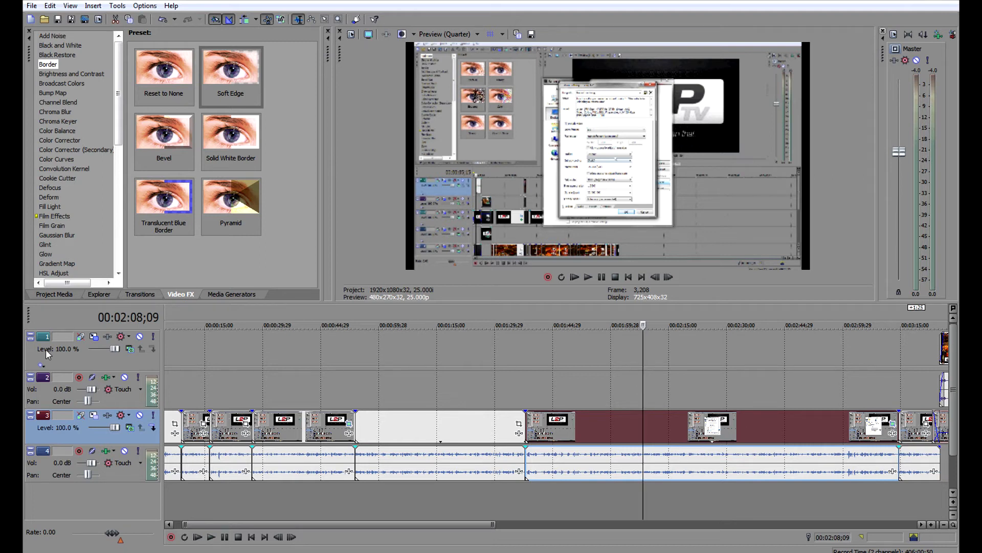
pyautogui.click(283, 427)
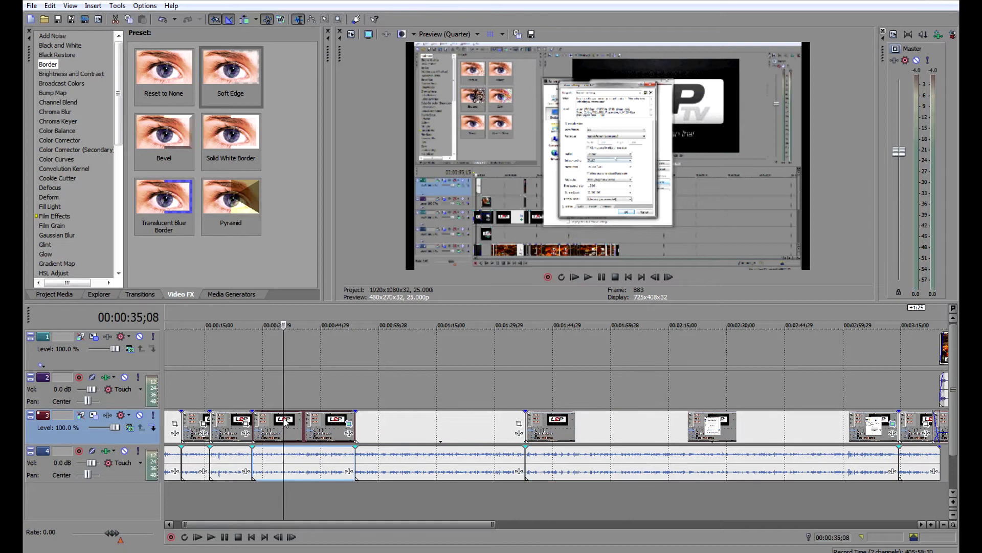
pyautogui.click(678, 424)
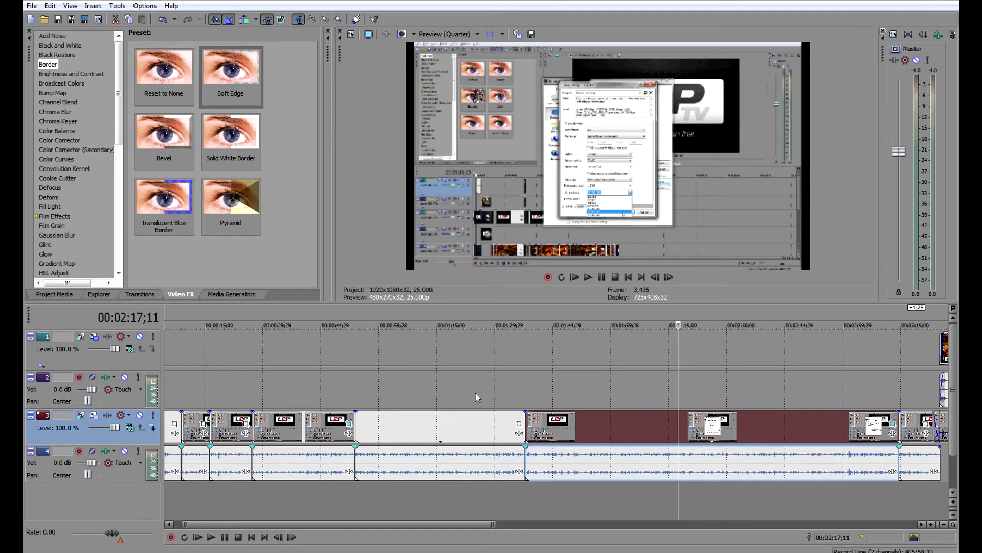
# Apply the preset "something" to the track 3 clip 20111105_1344_10, close Event Pan/Crop and play the timeline from 00:02:17;11.
pyautogui.click(519, 424)
pyautogui.click(488, 161)
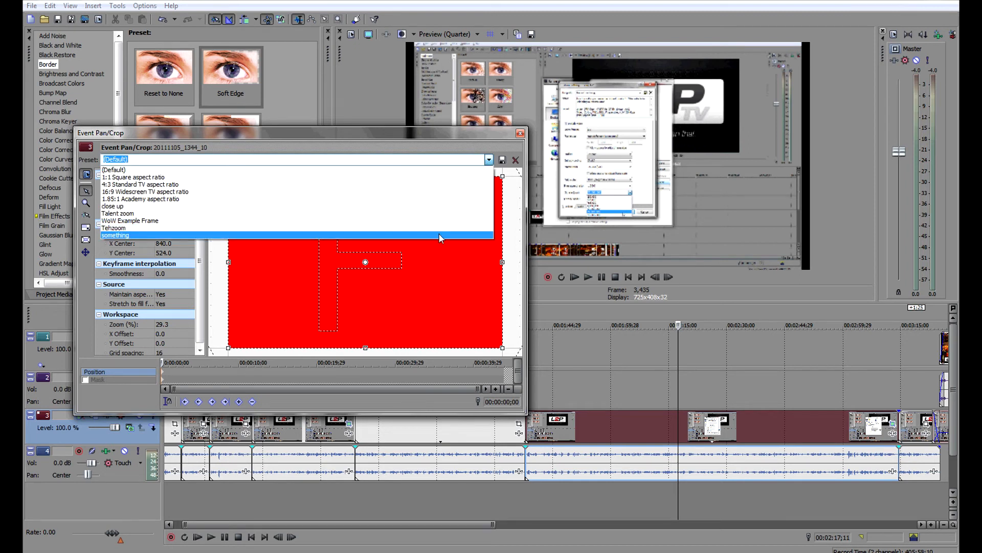
pyautogui.click(438, 235)
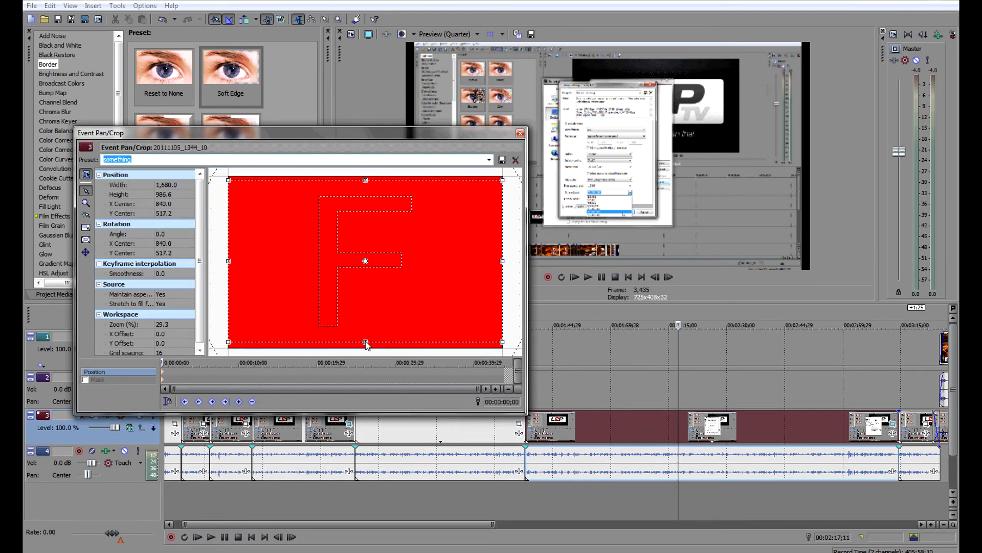
pyautogui.click(520, 134)
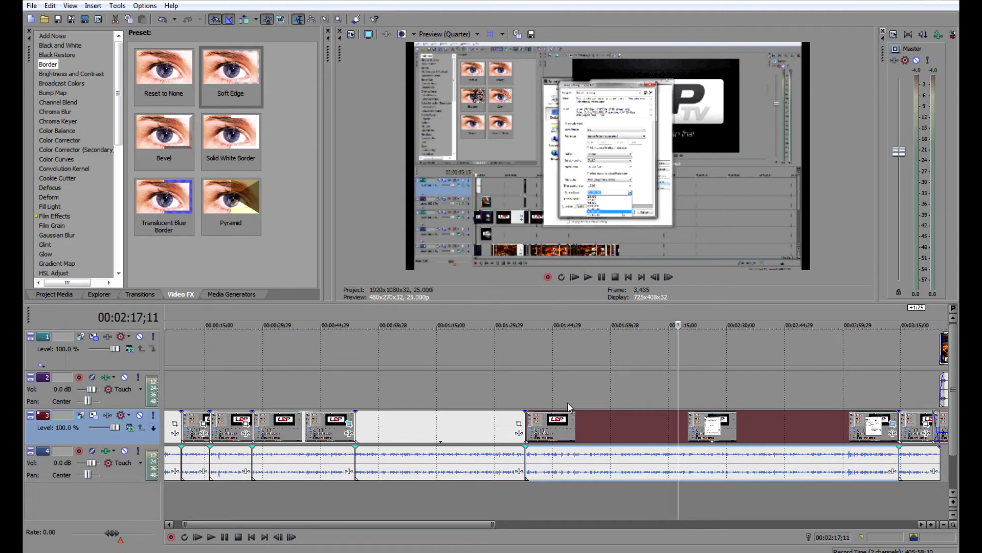
pyautogui.click(589, 277)
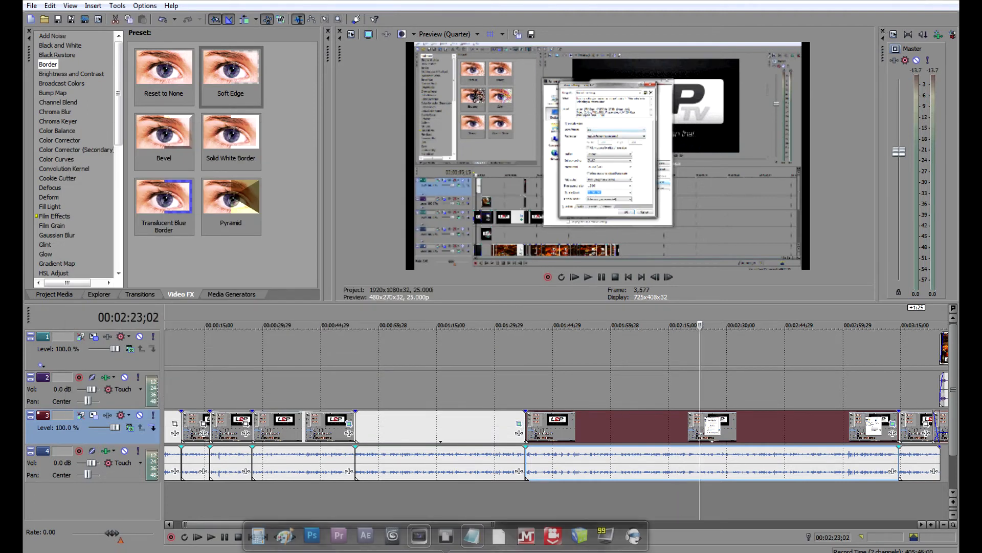
# Switch back to the Domo Walkthrough.veg project, play the zoomed footage from 00:02:36;22 and pause it.
pyautogui.moveTo(446, 536)
pyautogui.click(347, 463)
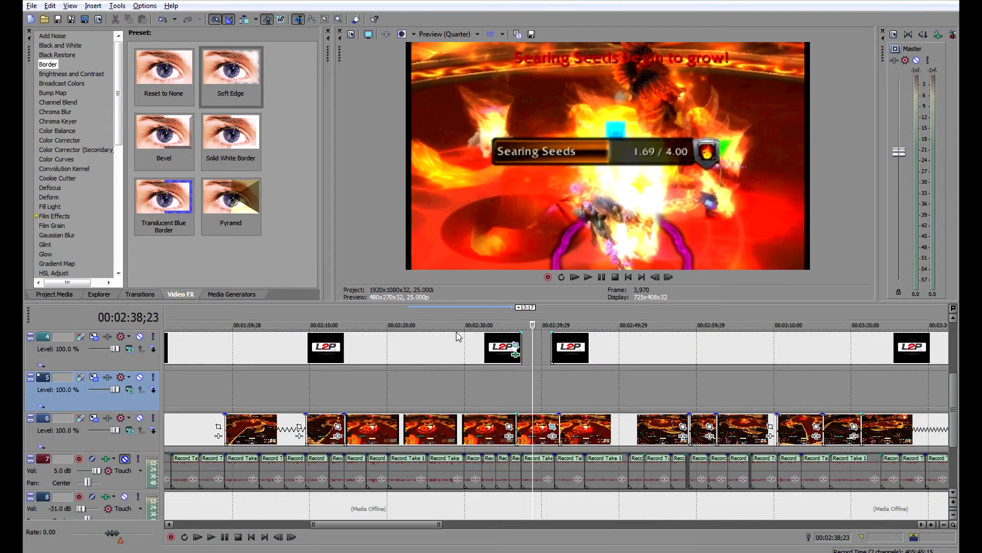
pyautogui.click(527, 368)
pyautogui.click(516, 391)
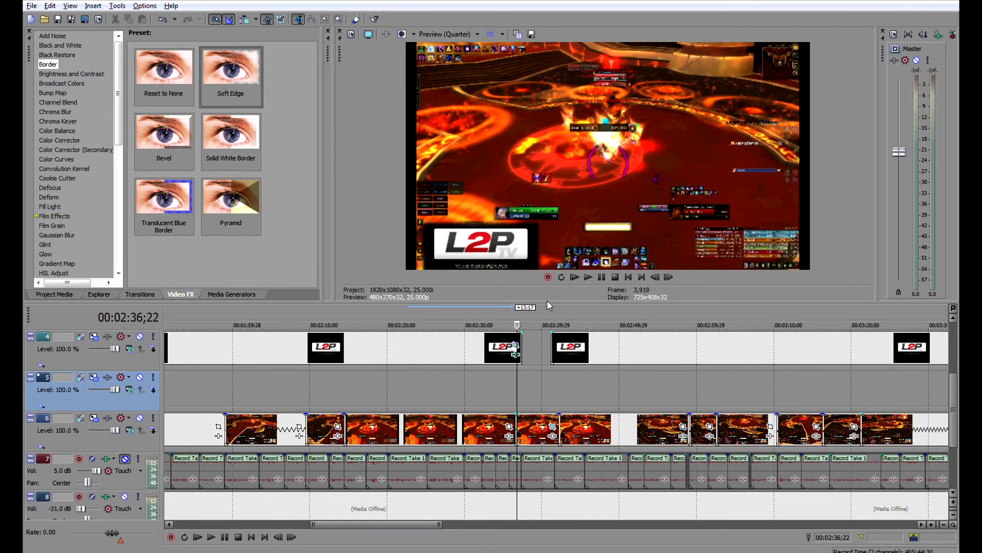
pyautogui.click(588, 277)
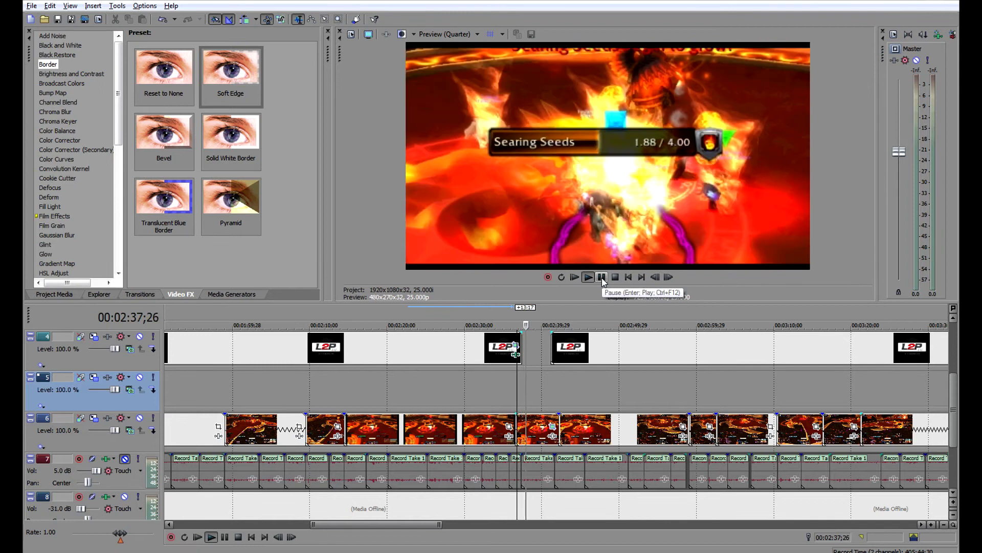
pyautogui.click(601, 276)
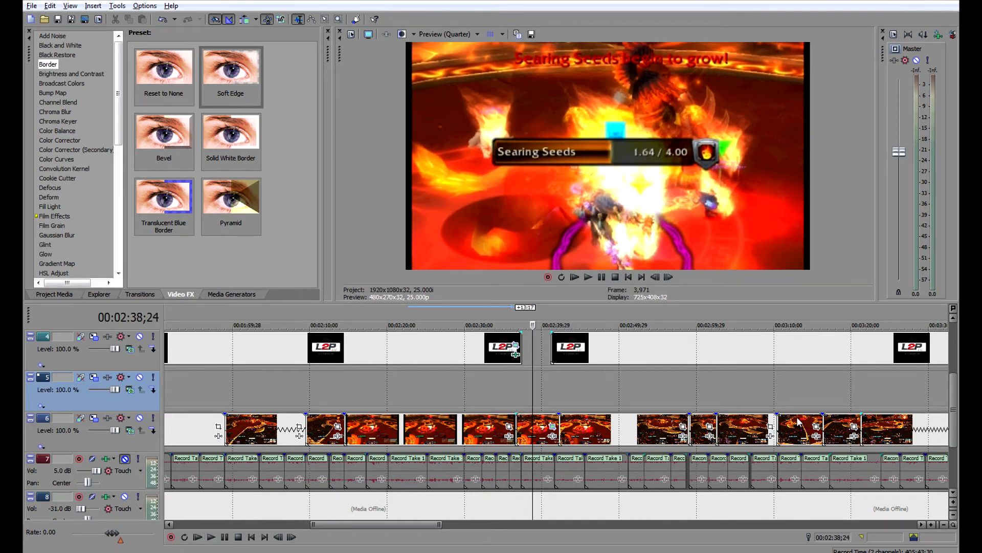
# Trim the end of the track 6 clip beginning near 00:02:42 back to about 00:02:46 and unmute track 1.
pyautogui.click(643, 430)
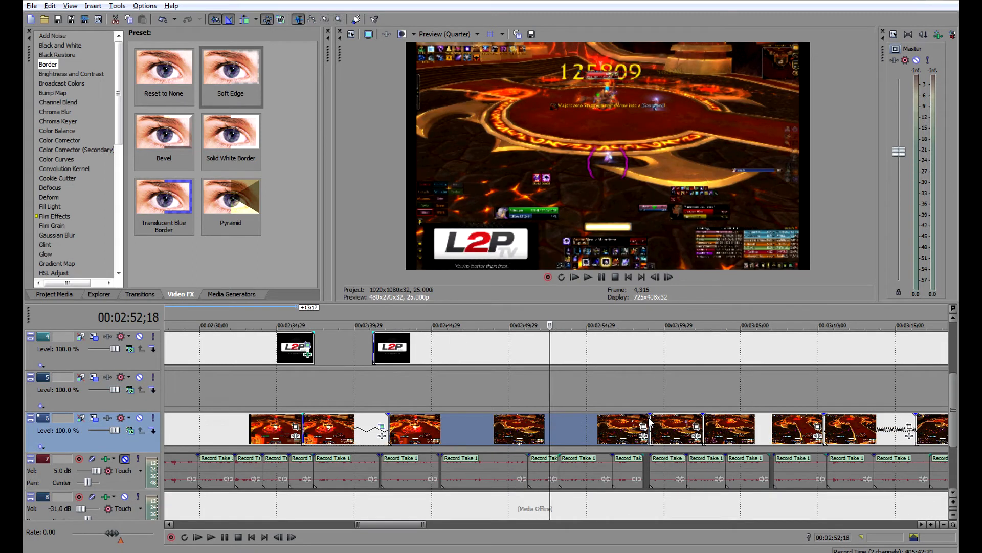
pyautogui.moveTo(650, 422); pyautogui.dragTo(399, 283)
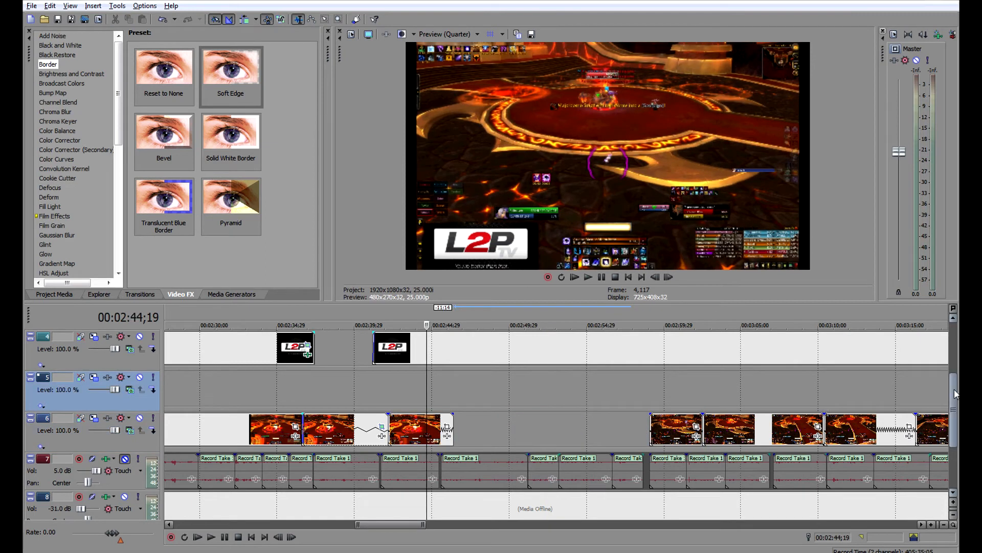
pyautogui.moveTo(954, 389); pyautogui.dragTo(955, 327)
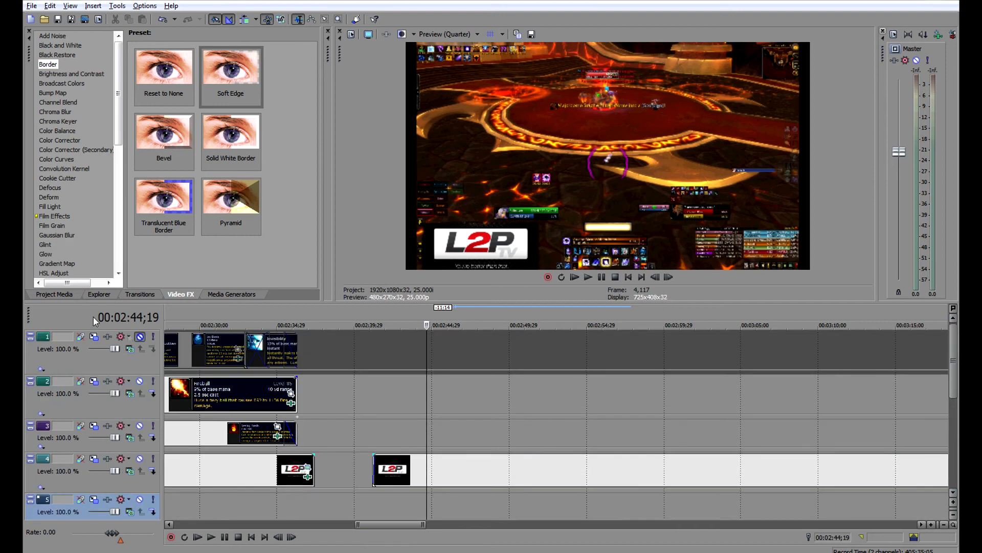
pyautogui.click(139, 336)
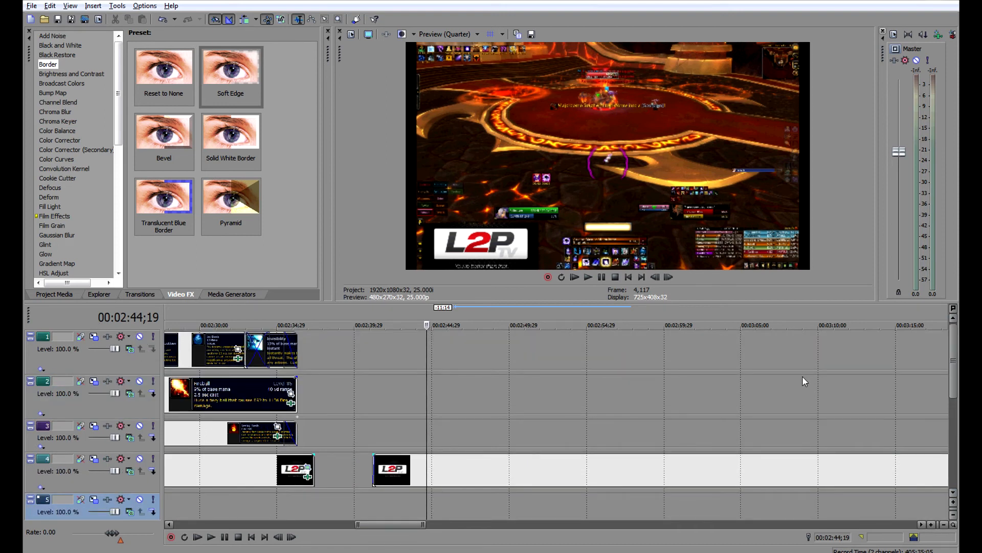
# Add a new audio track below track 8 and arm it for recording.
pyautogui.scroll(-8, 796, 373)
pyautogui.moveTo(953, 364); pyautogui.dragTo(958, 473)
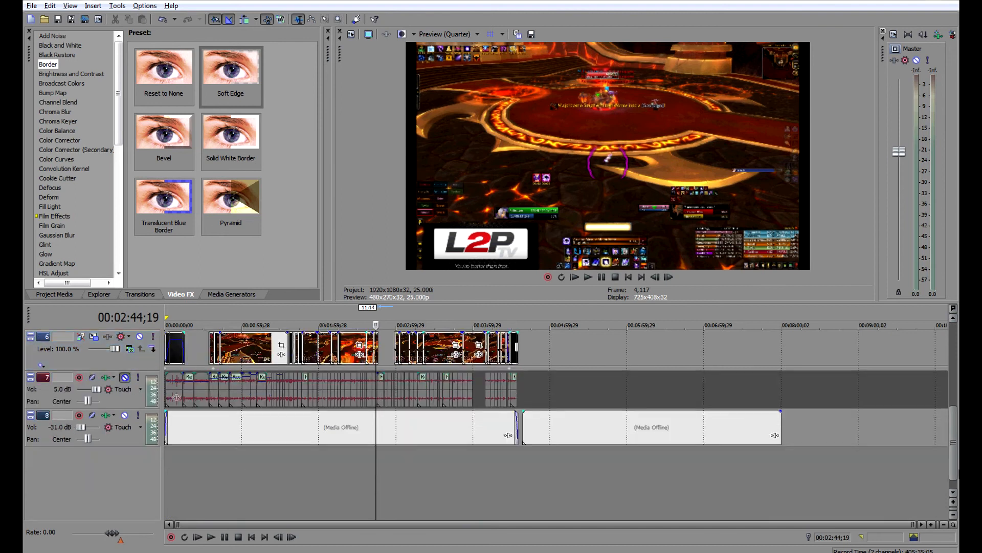
pyautogui.rightClick(228, 471)
pyautogui.click(269, 489)
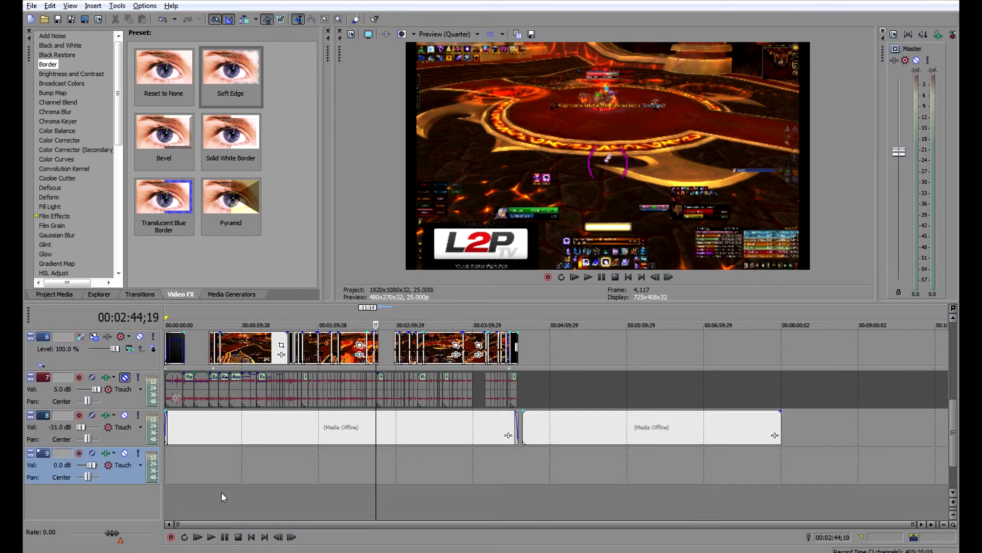
pyautogui.click(79, 453)
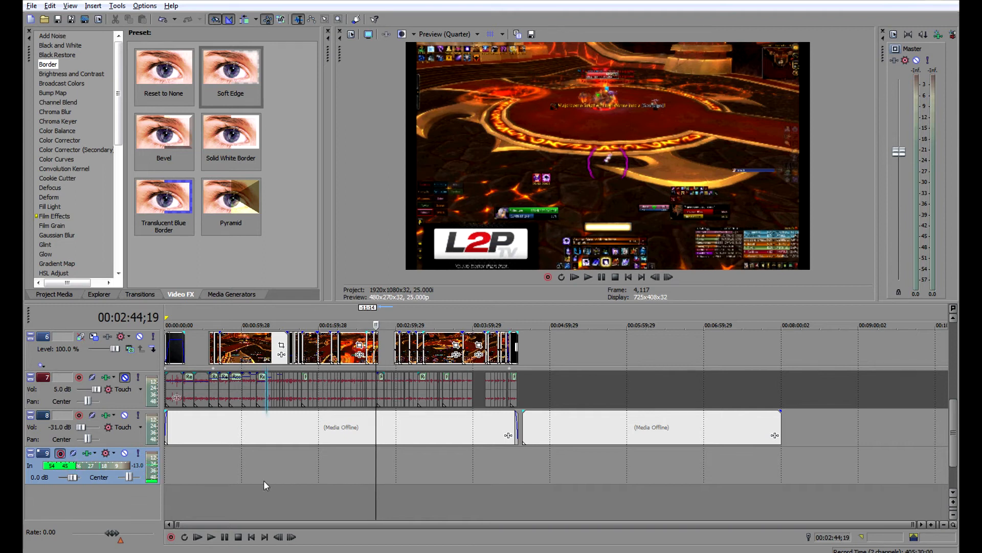
# Record a voice take on track 9 starting at 00:03:29;17, then briefly play it back.
pyautogui.click(434, 486)
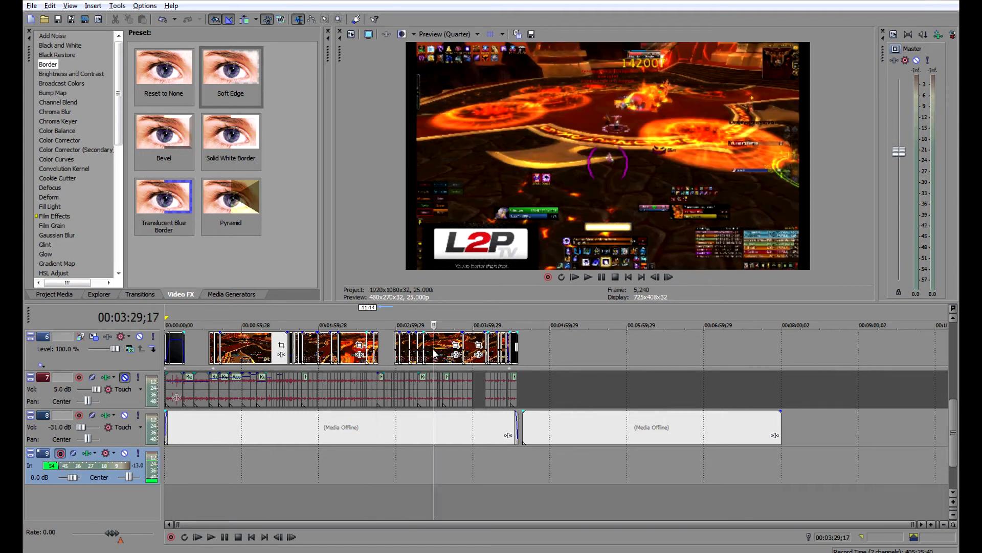
pyautogui.click(548, 277)
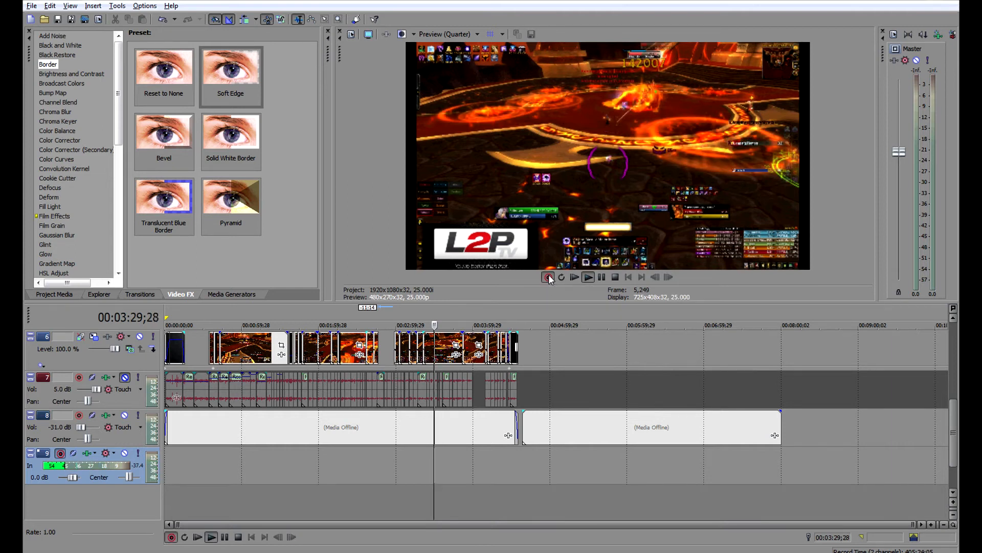
pyautogui.scroll(8, 437, 466)
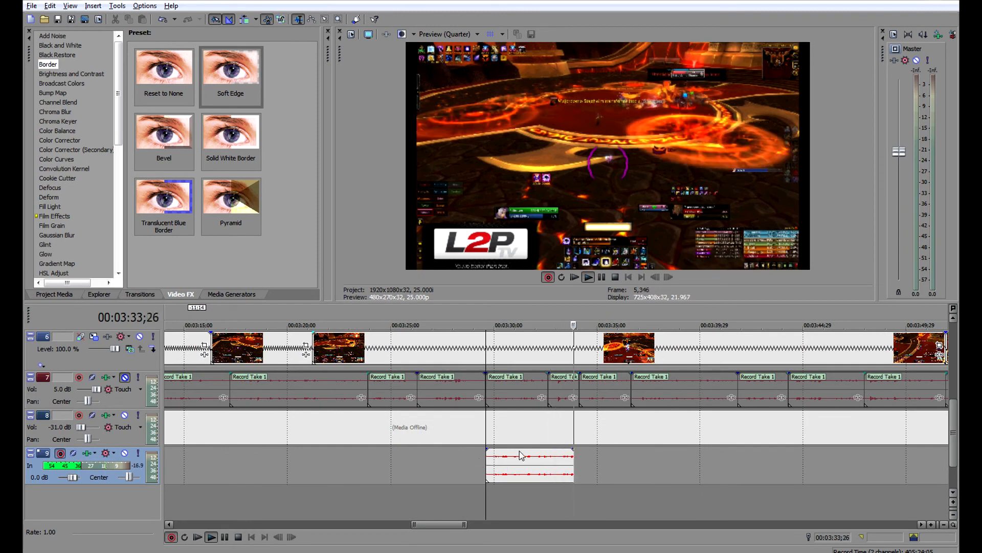
pyautogui.scroll(-4, 615, 425)
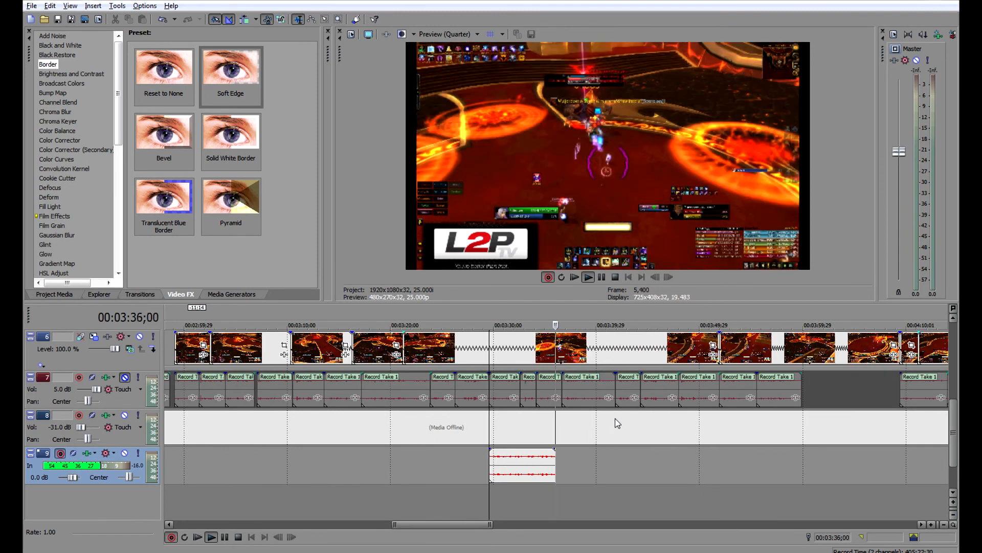
pyautogui.click(601, 277)
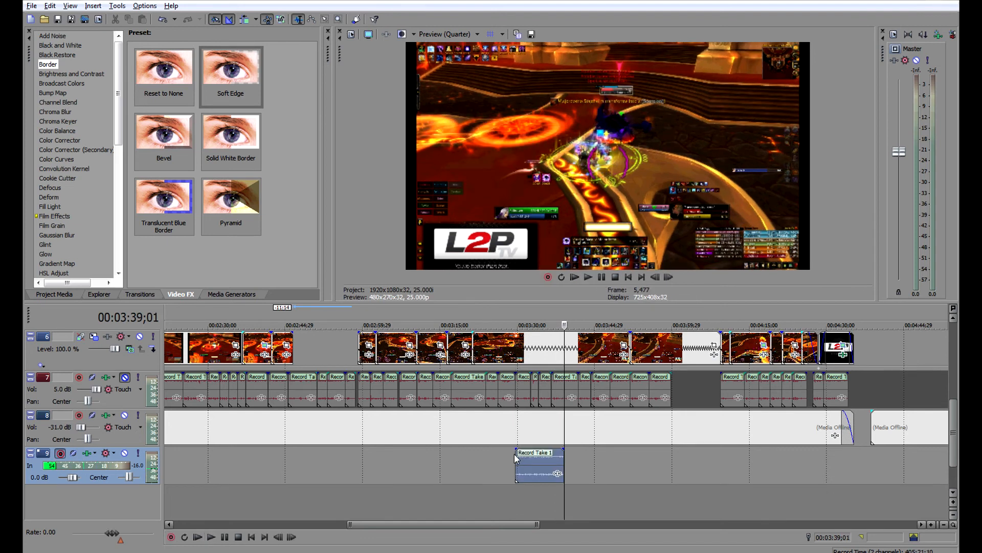
pyautogui.click(588, 277)
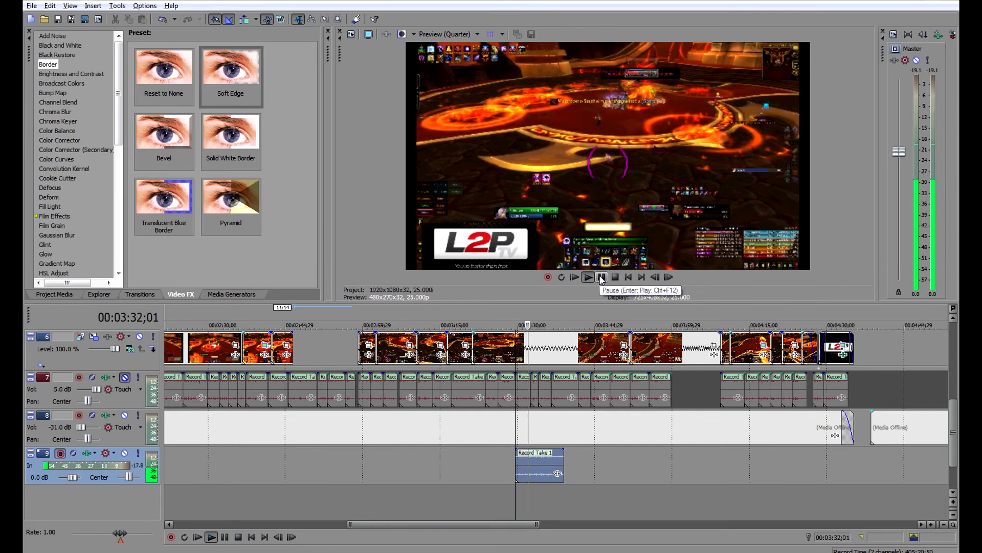
pyautogui.click(601, 277)
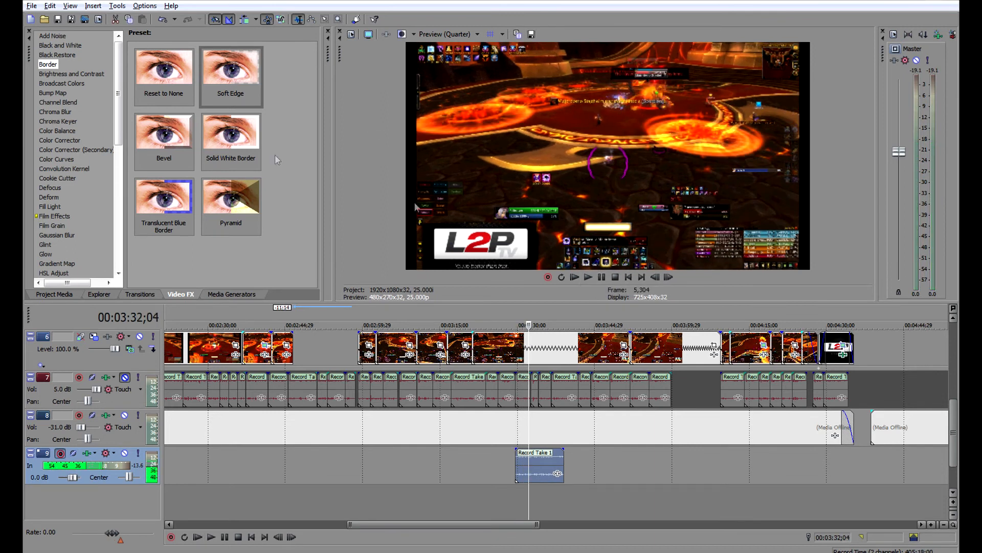
# Set the volume of track 9 to 0.0 dB and raise the master output level.
pyautogui.scroll(2, 72, 481)
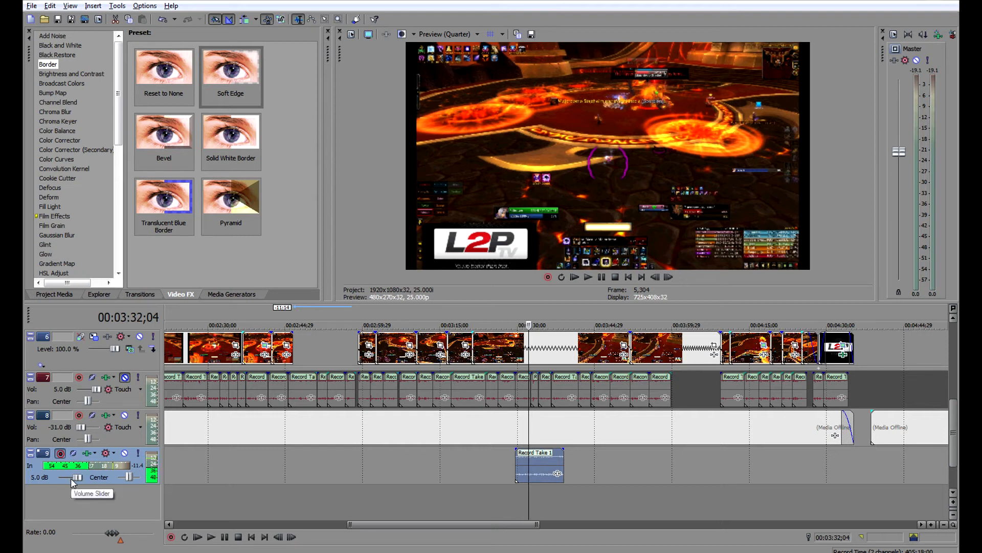
pyautogui.scroll(4, 72, 480)
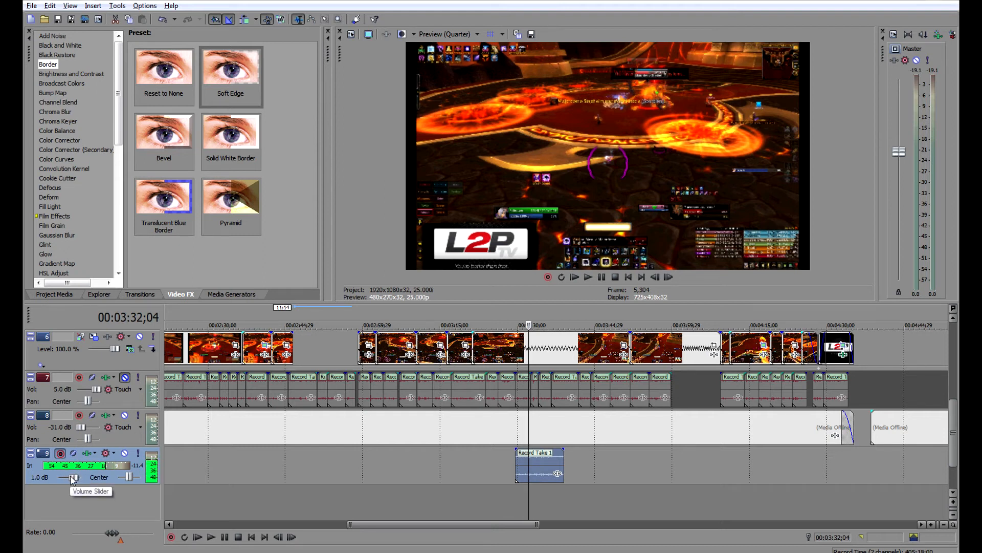
pyautogui.scroll(-1, 72, 480)
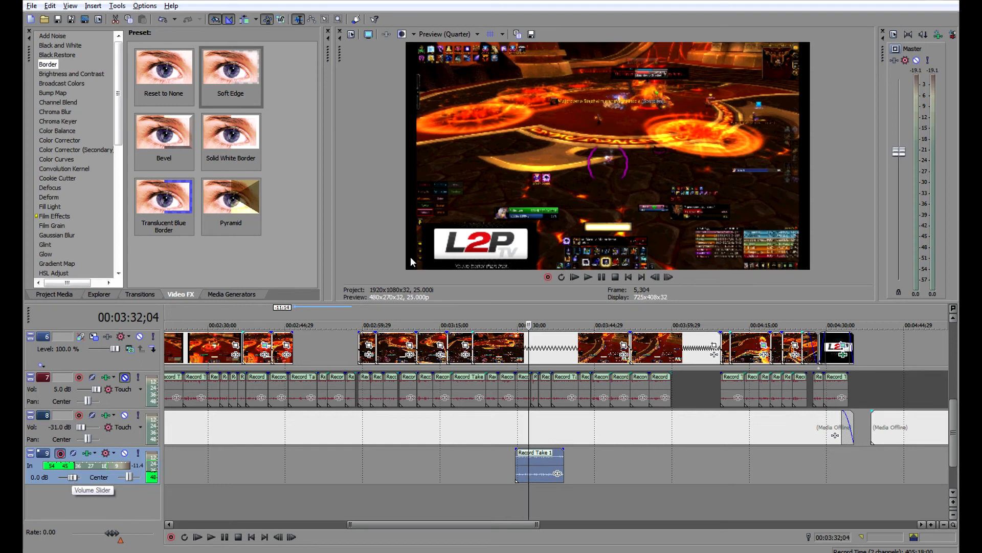
pyautogui.moveTo(900, 152); pyautogui.dragTo(902, 105)
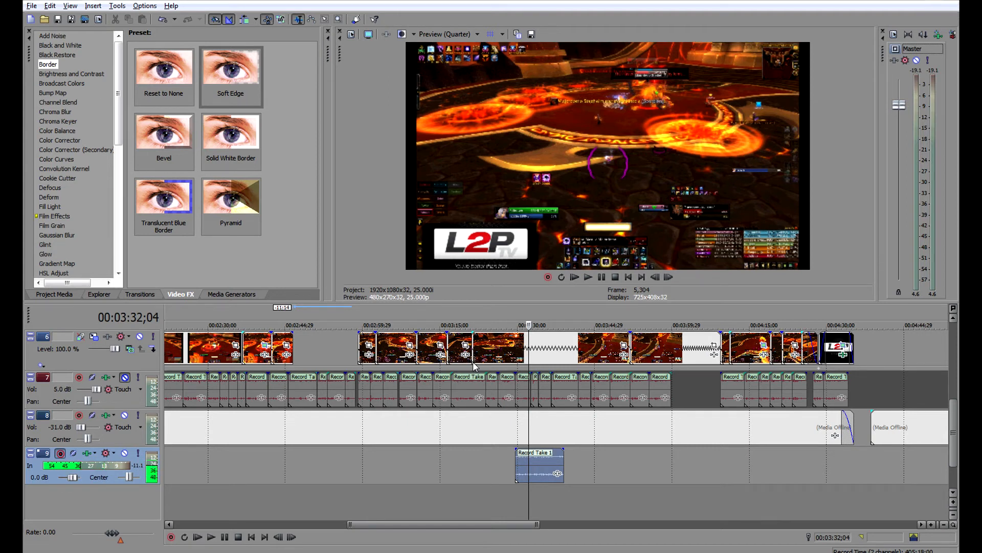
# Mark the loop region from 00:03:29;17 to 00:03:38;04 and check the Render loop region only option in Render As without rendering.
pyautogui.moveTo(515, 313); pyautogui.dragTo(559, 314)
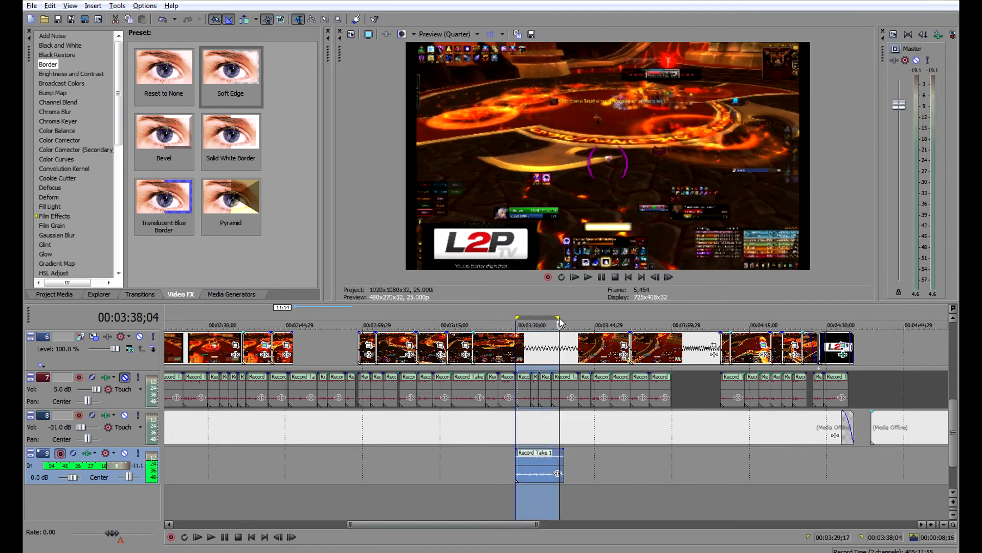
pyautogui.click(32, 6)
pyautogui.click(82, 87)
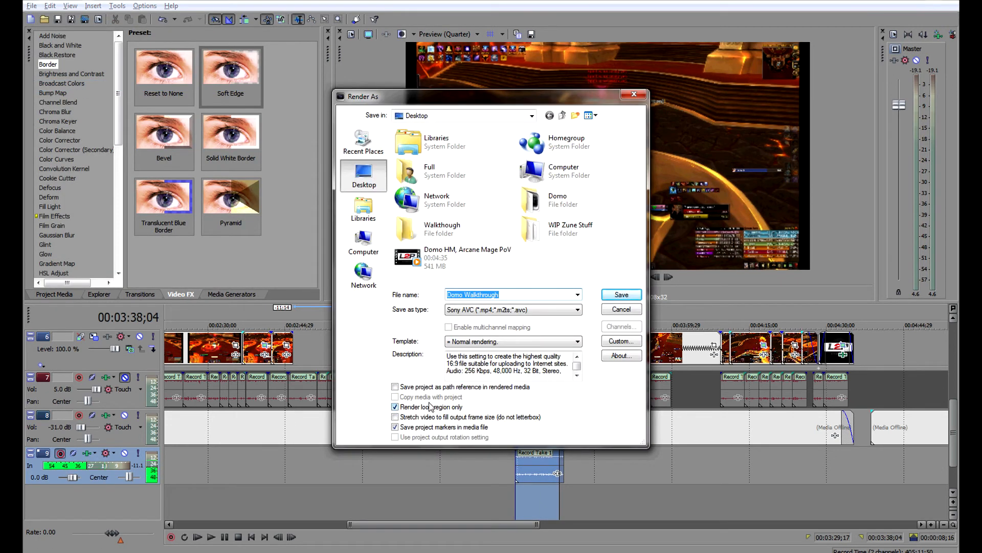
pyautogui.click(619, 310)
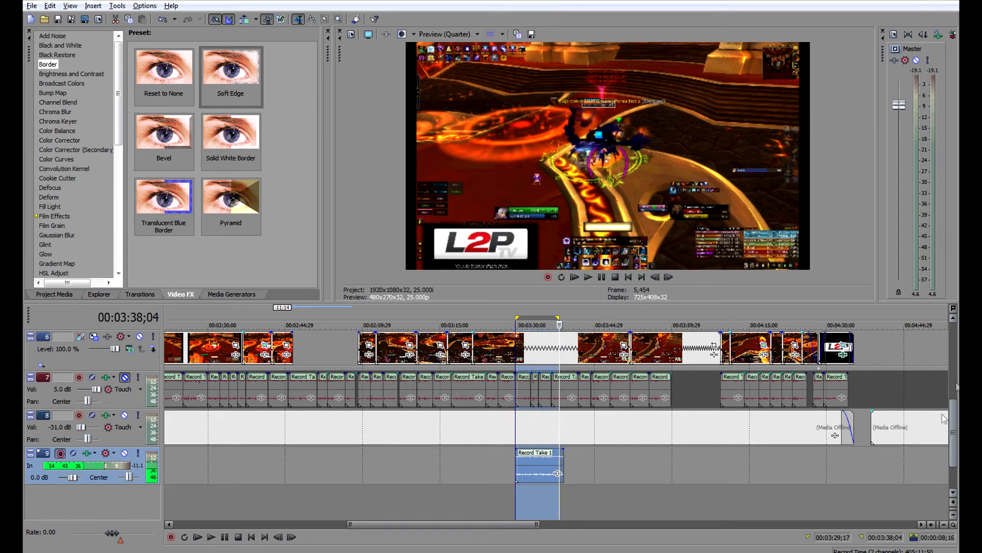
pyautogui.scroll(3, 945, 423)
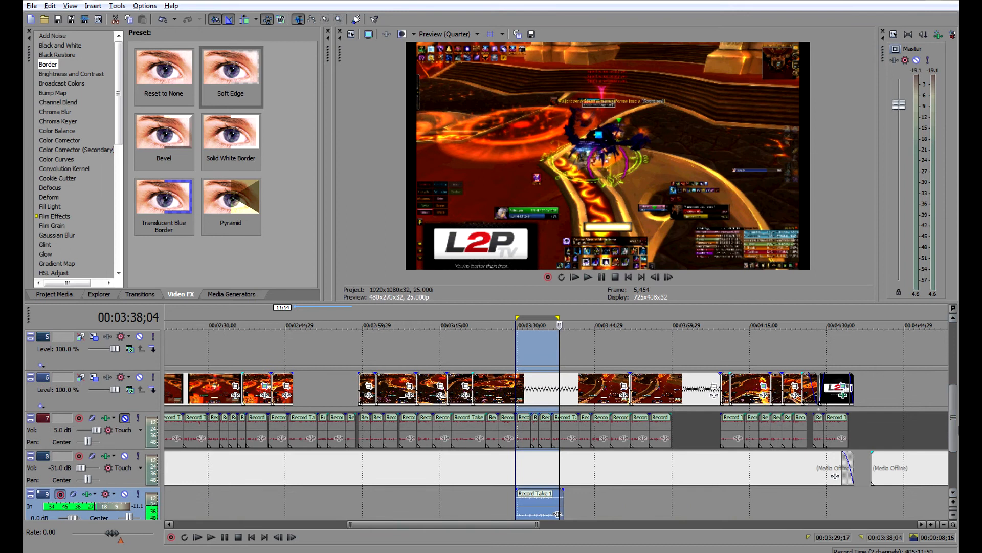
pyautogui.scroll(2, 954, 395)
pyautogui.scroll(-2, 953, 395)
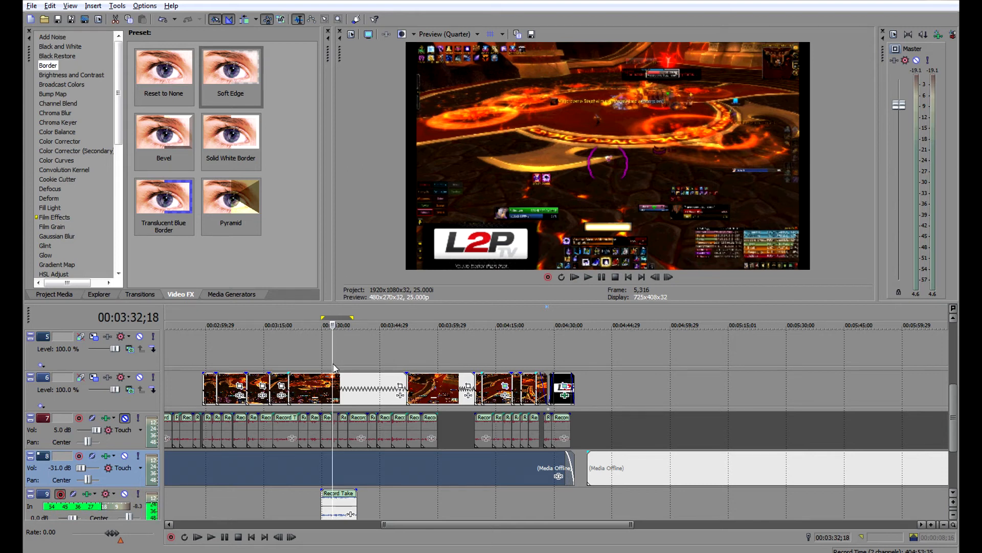
pyautogui.scroll(-6, 329, 361)
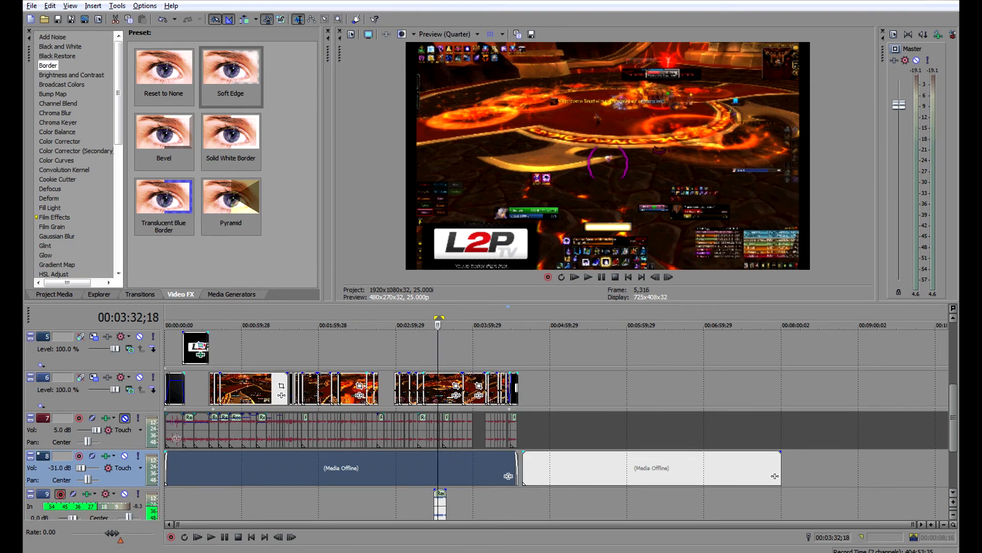
# Switch to the other open Vegas Pro project and examine the overlaid game footage around 00:03:44;11.
pyautogui.moveTo(448, 536)
pyautogui.click(452, 456)
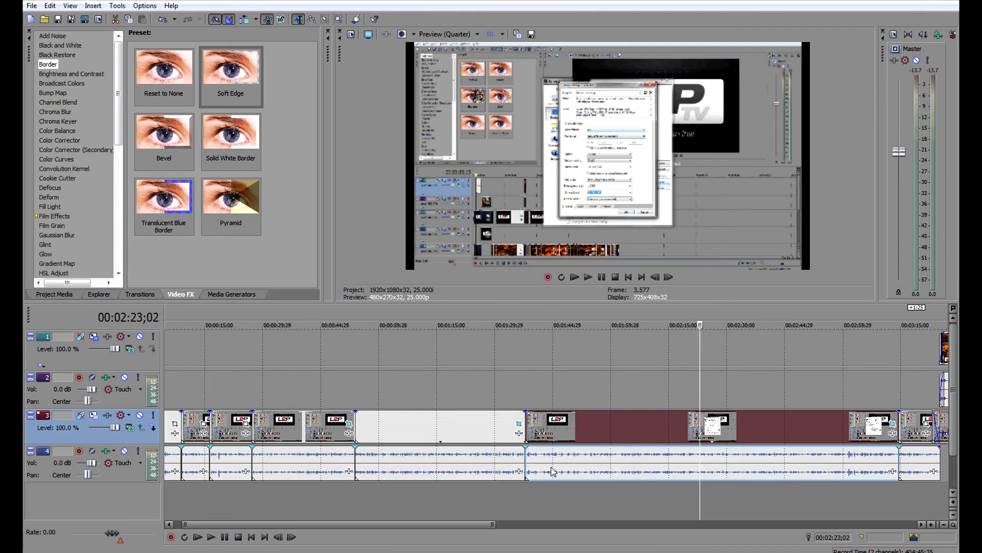
pyautogui.scroll(-4, 747, 382)
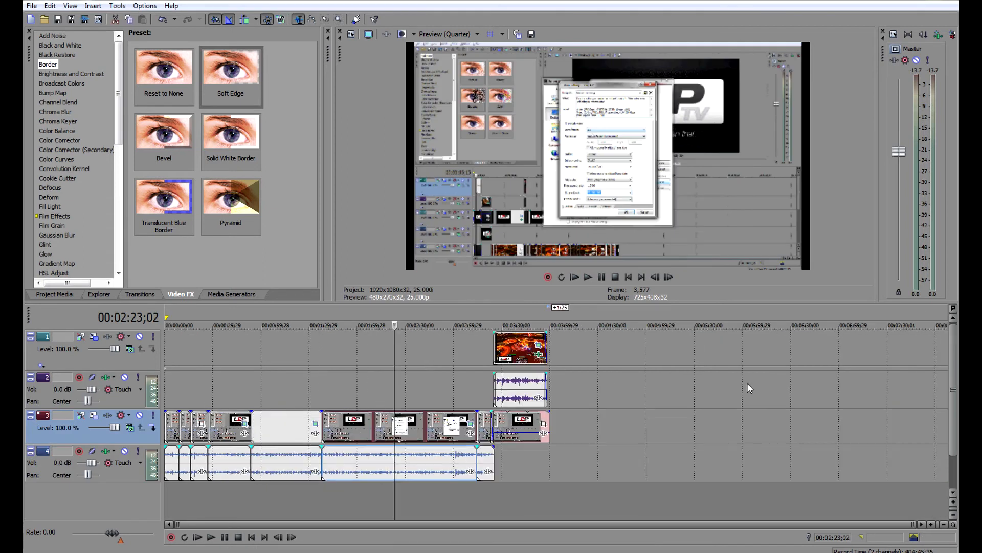
pyautogui.click(527, 372)
pyautogui.scroll(4, 738, 407)
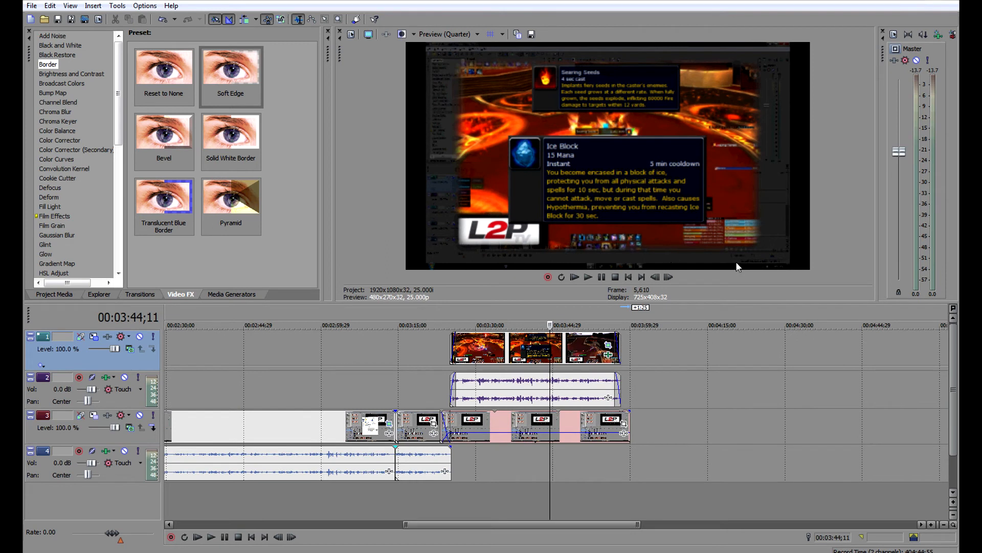
pyautogui.scroll(-1, 628, 437)
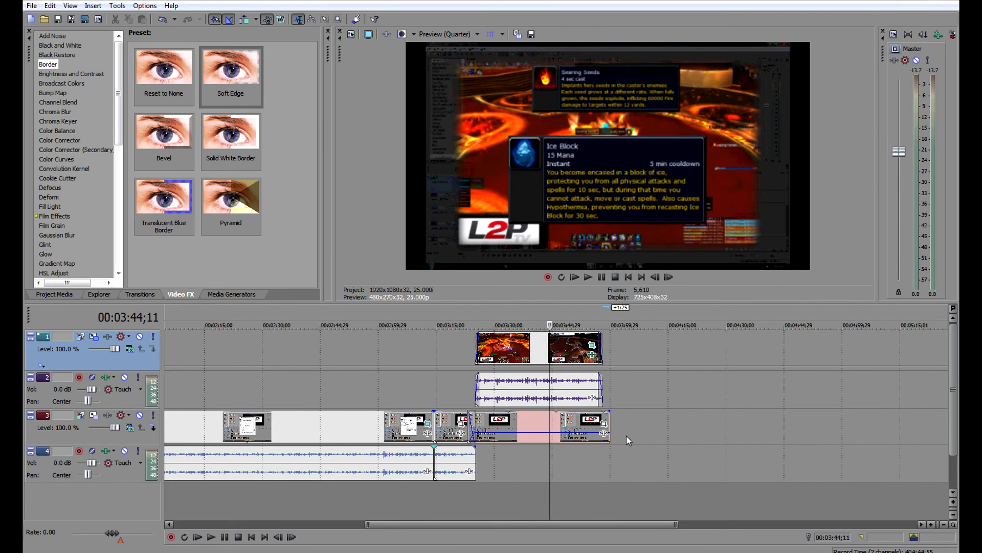
pyautogui.scroll(2, 626, 435)
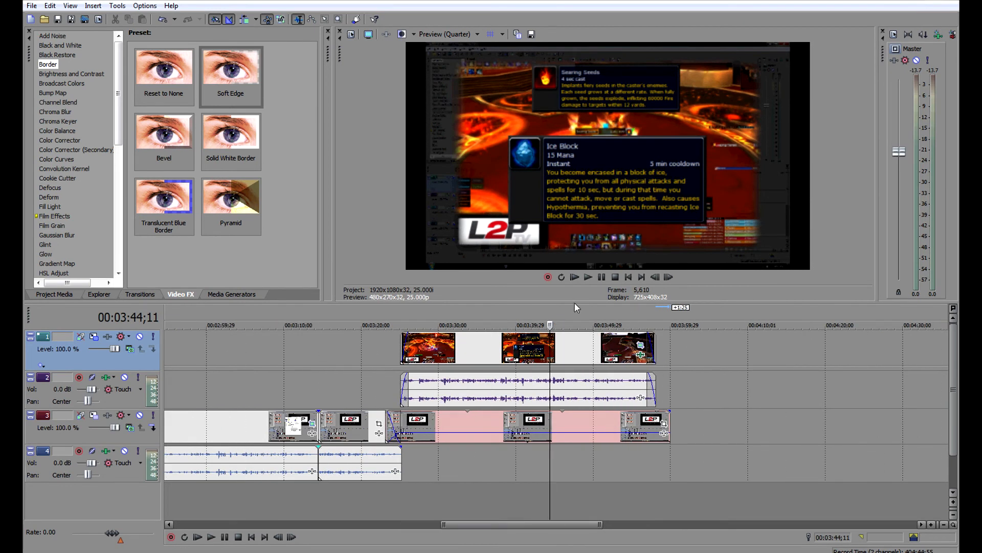
# Solo track 3 and move its last clip about six seconds later, starting near 00:03:29.
pyautogui.click(401, 421)
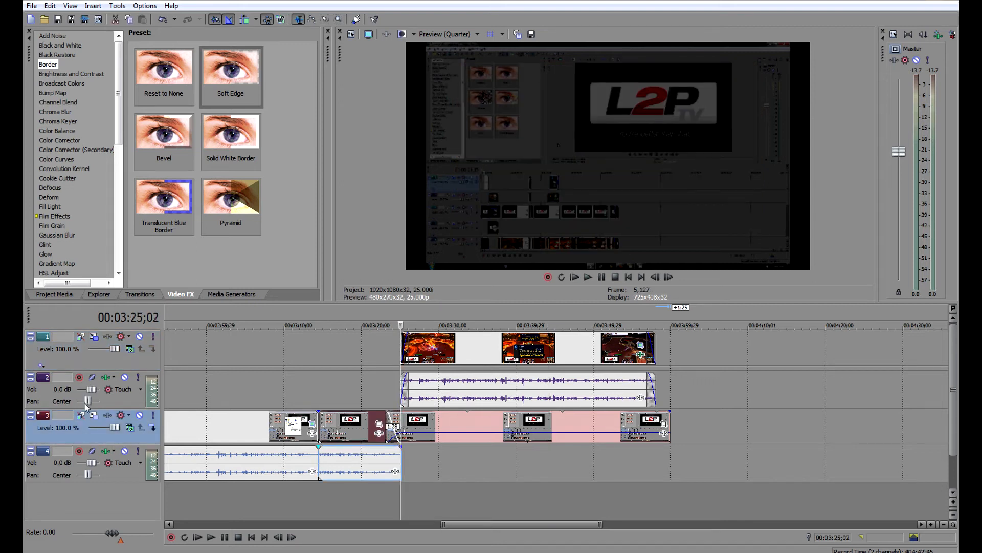
pyautogui.click(153, 415)
pyautogui.moveTo(447, 439)
pyautogui.mouseDown()
pyautogui.moveTo(496, 436)
pyautogui.moveTo(461, 447)
pyautogui.mouseUp()
# Set the preview quality to Preview (Full) and save a JPEG snapshot named bcbcv of the frame at 00:03:24;15 to the Desktop.
pyautogui.click(396, 427)
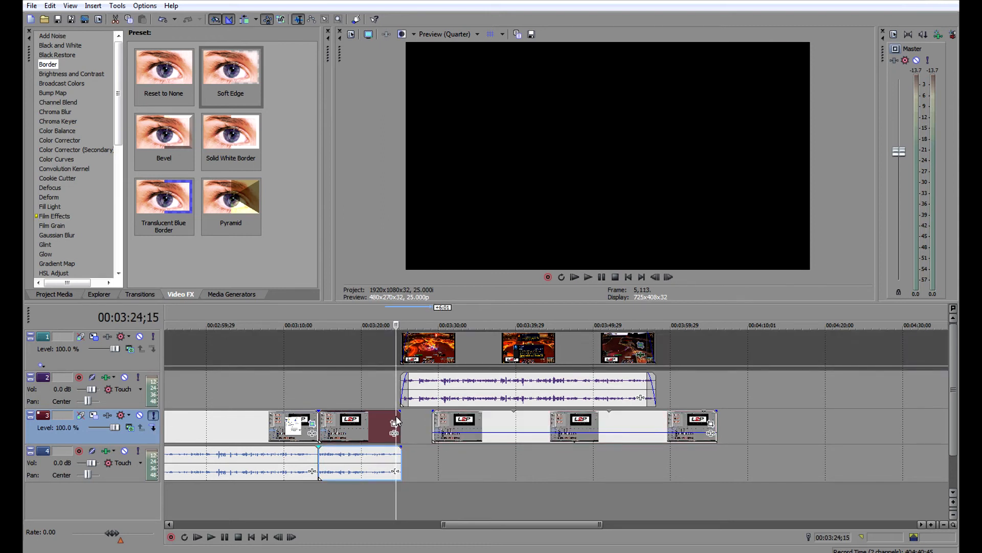
pyautogui.click(457, 38)
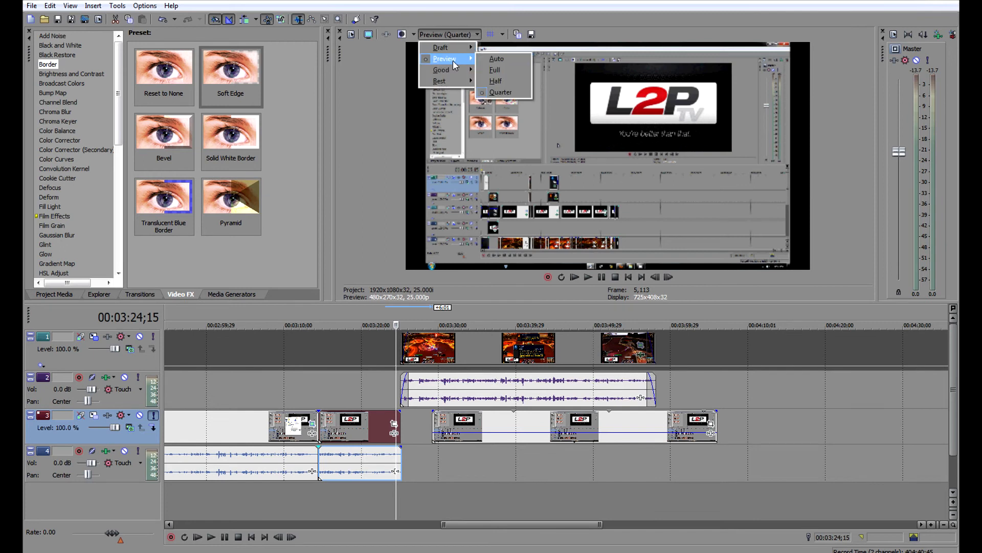
pyautogui.click(512, 74)
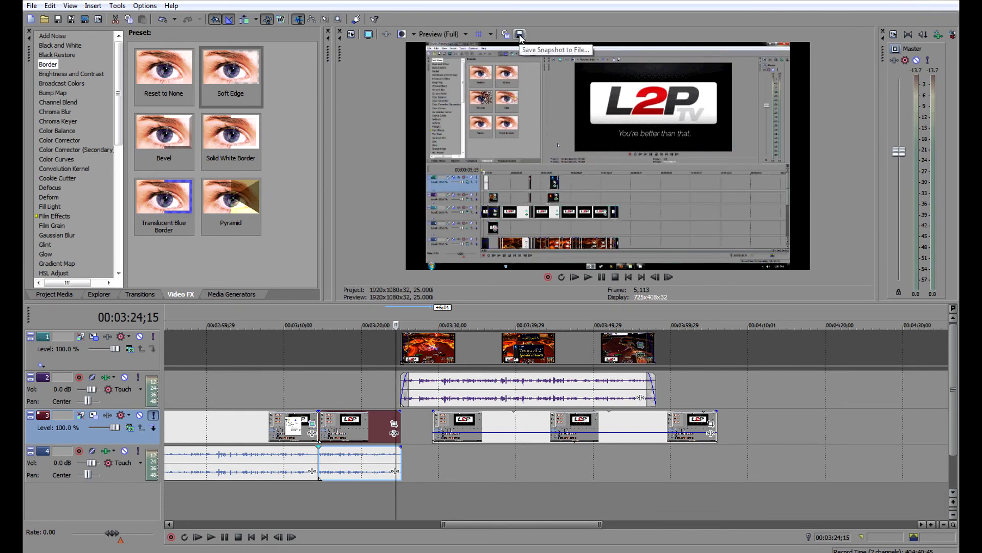
pyautogui.click(519, 35)
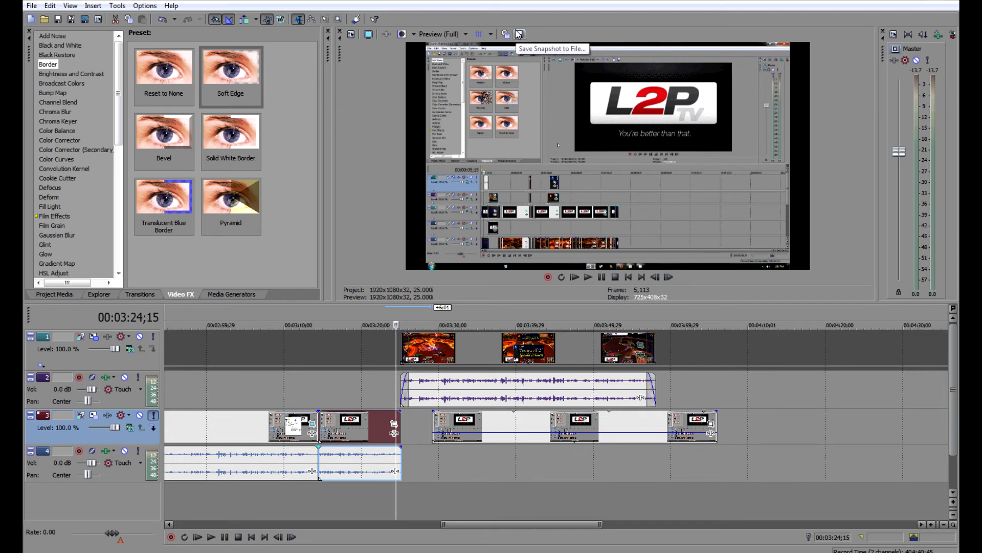
pyautogui.click(519, 35)
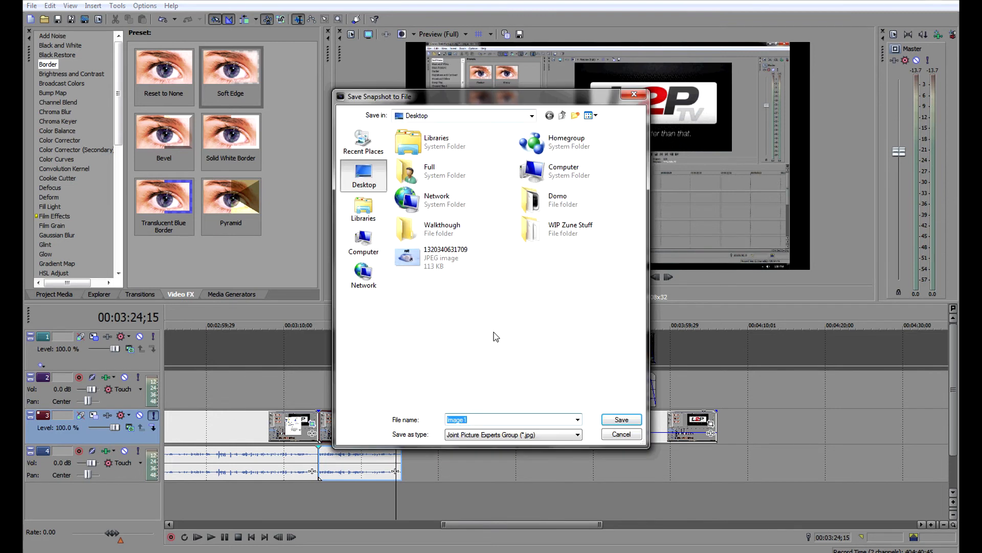
pyautogui.click(609, 420)
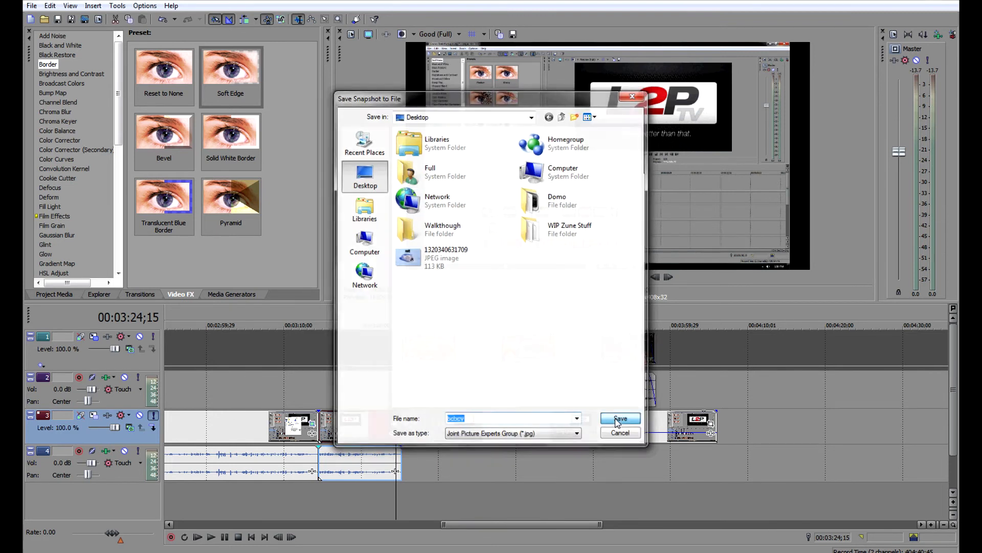
# Locate the snapshot bcbcv.jpg in the project's media list.
pyautogui.click(66, 294)
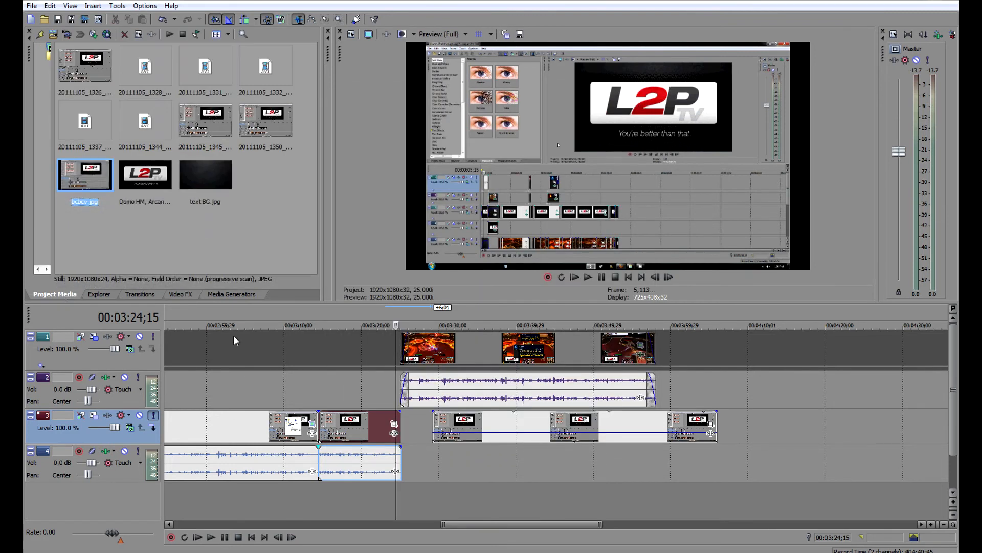
pyautogui.click(186, 295)
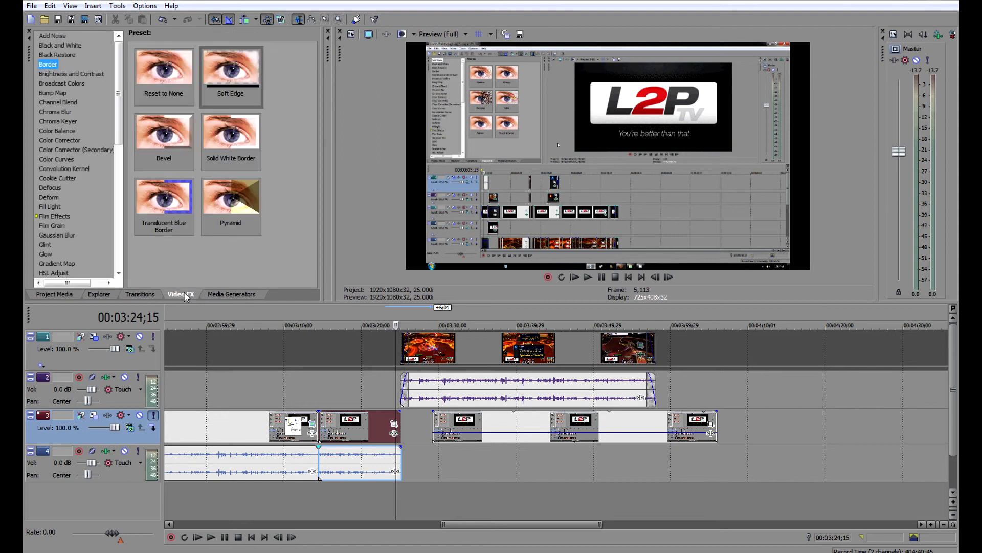
pyautogui.click(225, 313)
pyautogui.click(221, 297)
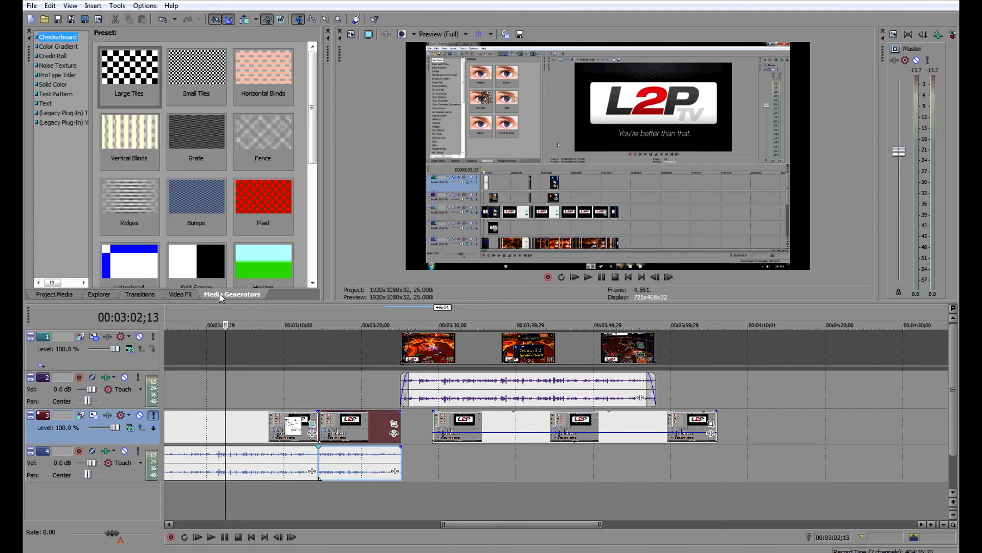
pyautogui.click(66, 296)
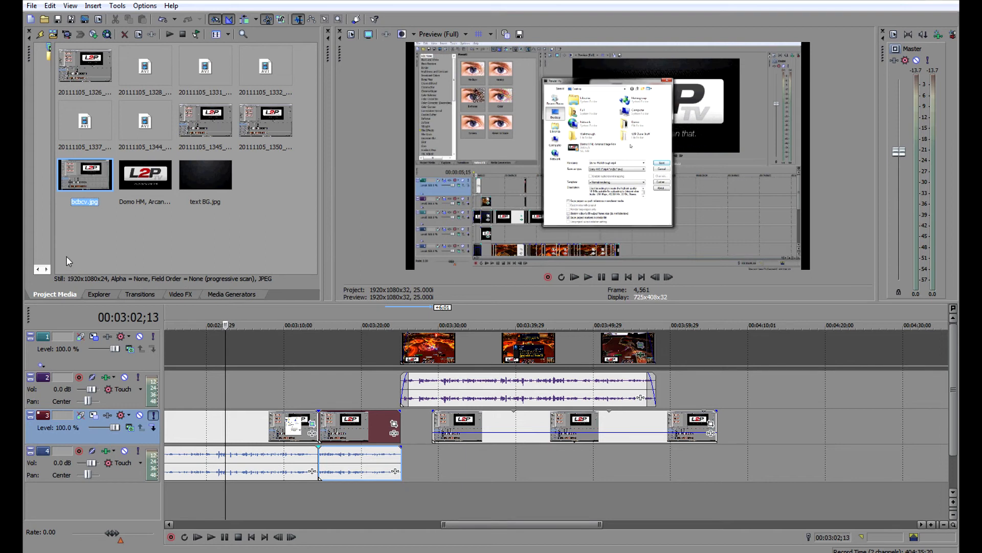
# Move the last clip on track 3 about five seconds earlier to overlap the preceding clip, and extend its end by about 21 seconds.
pyautogui.click(455, 428)
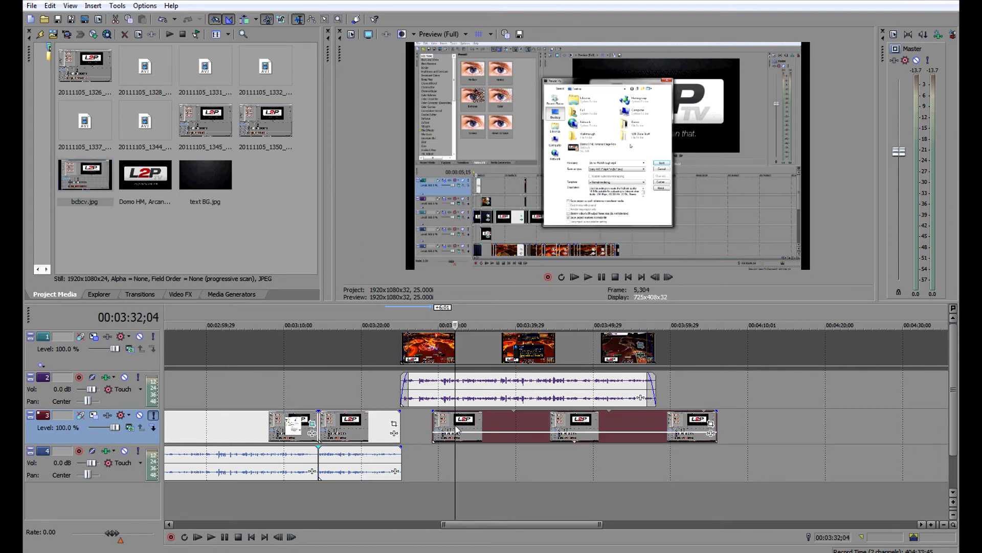
pyautogui.moveTo(494, 429); pyautogui.dragTo(456, 419)
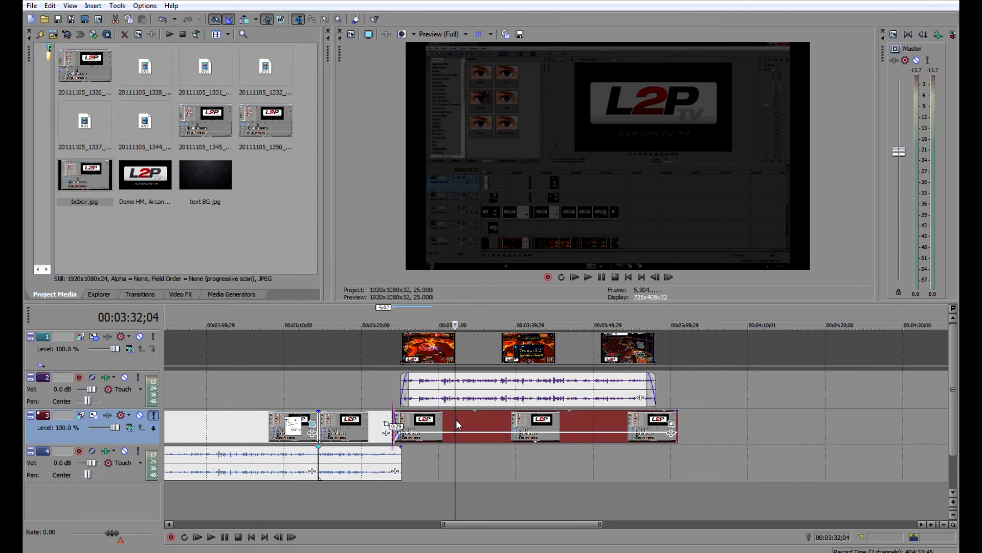
pyautogui.moveTo(677, 425); pyautogui.dragTo(844, 425)
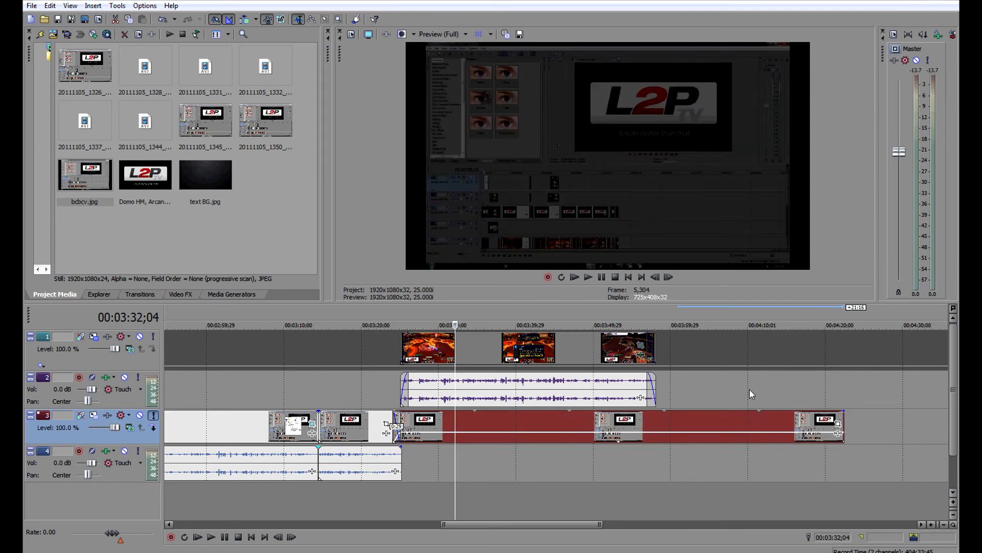
# Try different opacity levels on the last clip of track 3, leaving it dimmed, and shorten its end by about 17 seconds.
pyautogui.moveTo(658, 422)
pyautogui.mouseDown()
pyautogui.moveTo(646, 422)
pyautogui.moveTo(658, 428)
pyautogui.mouseUp()
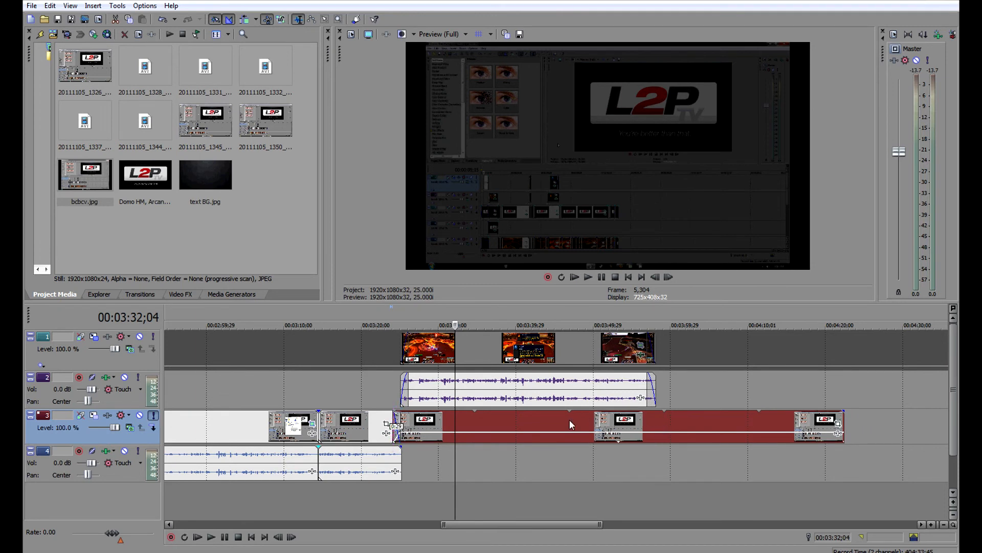
pyautogui.moveTo(552, 432); pyautogui.dragTo(554, 420)
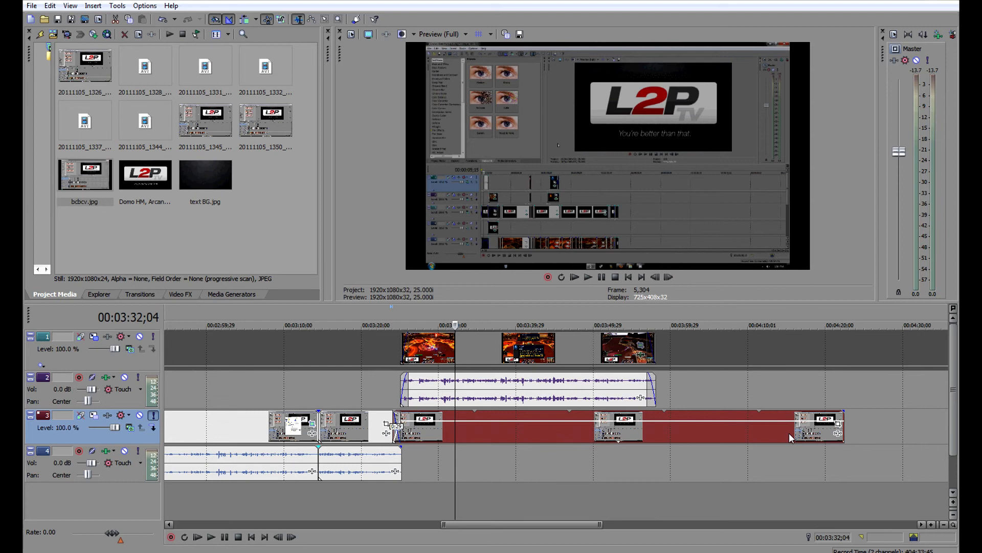
pyautogui.moveTo(750, 419); pyautogui.dragTo(751, 430)
pyautogui.moveTo(843, 431); pyautogui.dragTo(706, 432)
# Turn off solo on track 3 and play the timeline from just before the overlaid game footage.
pyautogui.click(537, 353)
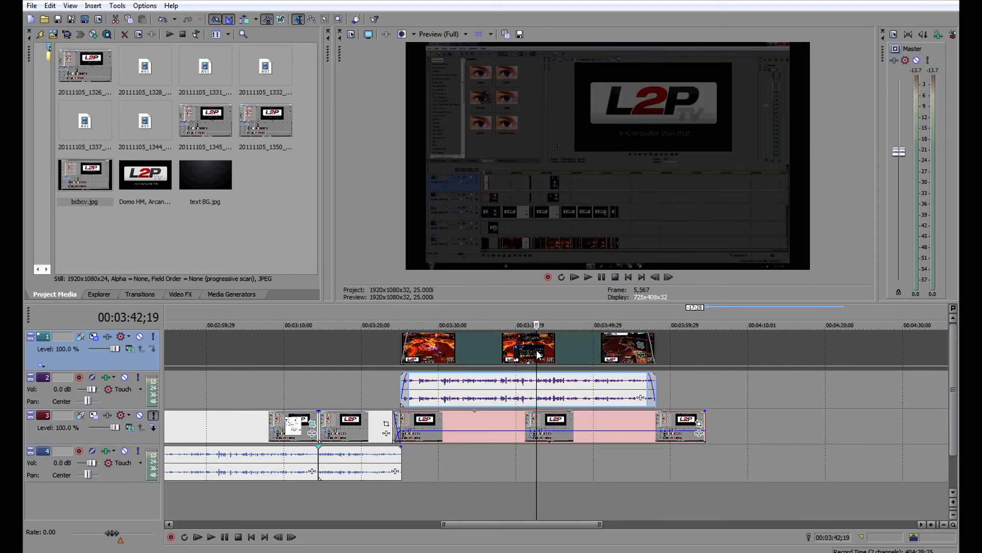
pyautogui.click(153, 415)
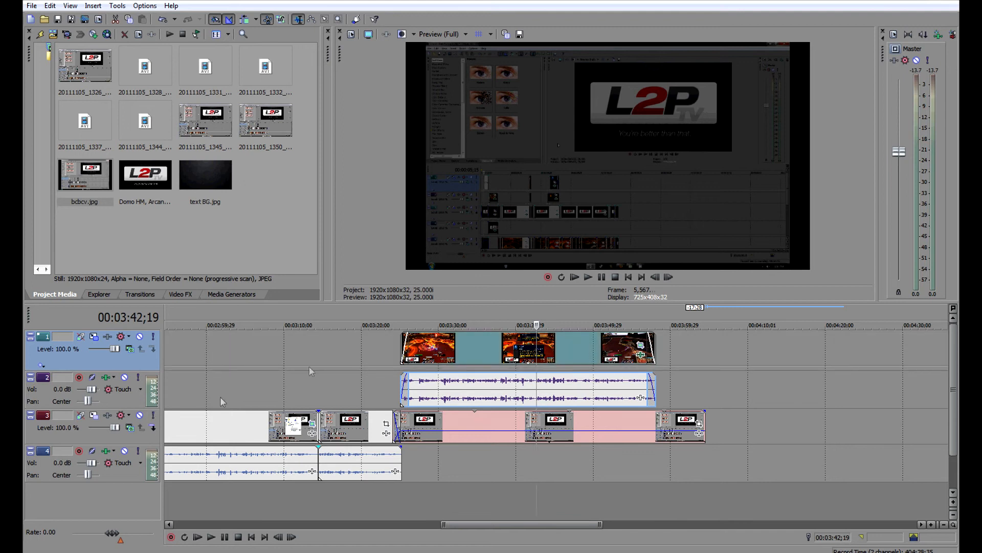
pyautogui.click(379, 368)
pyautogui.click(590, 279)
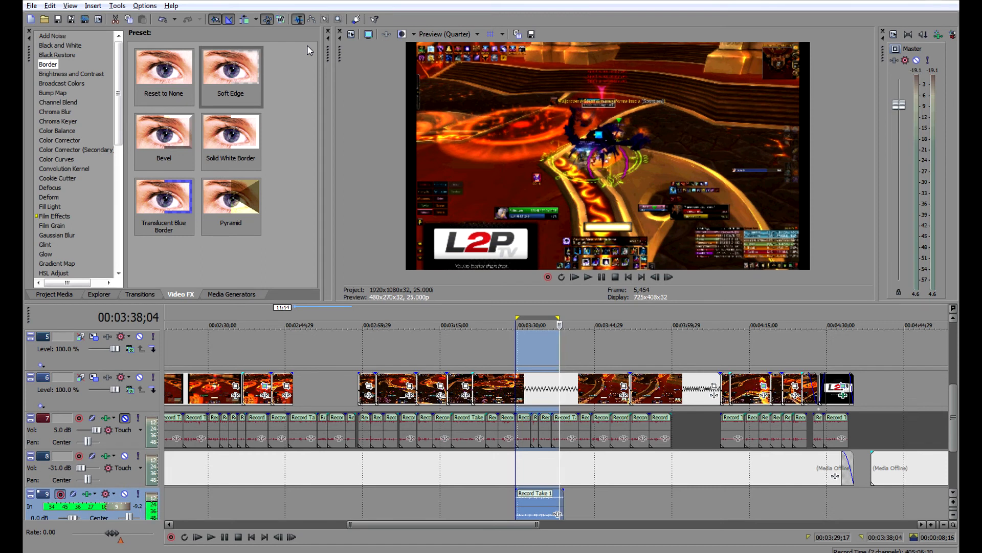
# In the other project, lengthen the closing L2P logo clip's fade-in on track 6 to 00:00:01;13 and bring up its fade type choices.
pyautogui.click(815, 360)
pyautogui.scroll(5, 816, 369)
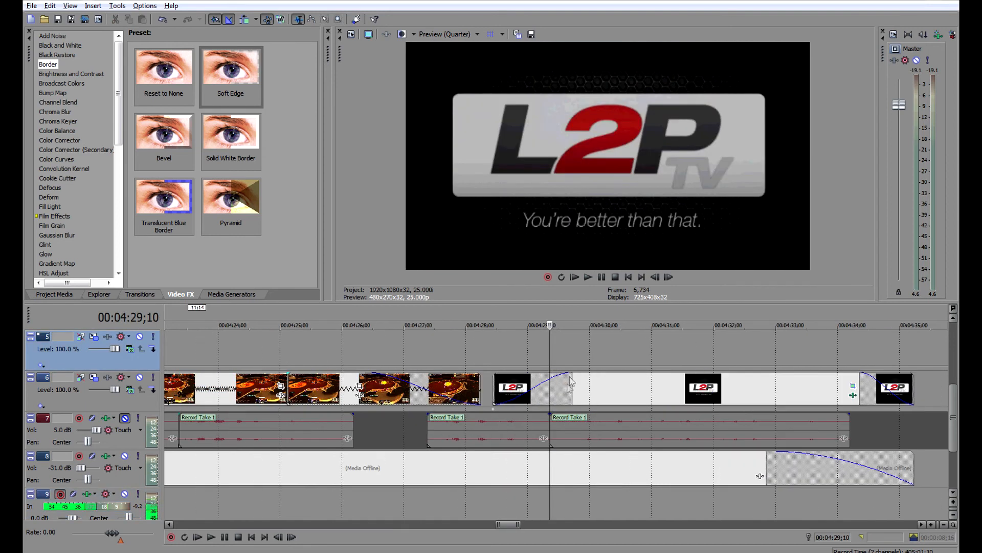
pyautogui.moveTo(570, 381)
pyautogui.mouseDown()
pyautogui.moveTo(493, 386)
pyautogui.moveTo(492, 376)
pyautogui.moveTo(583, 382)
pyautogui.mouseUp()
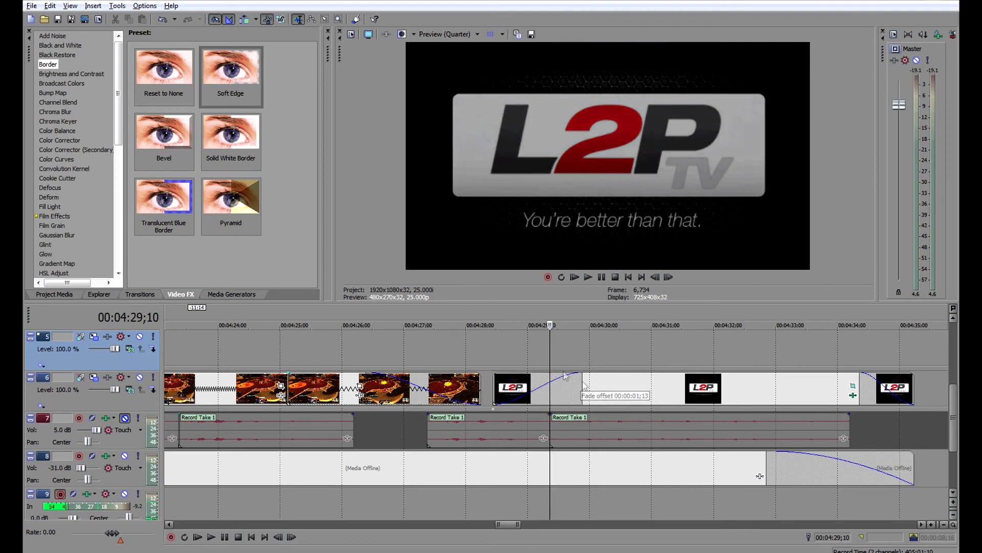
pyautogui.rightClick(556, 391)
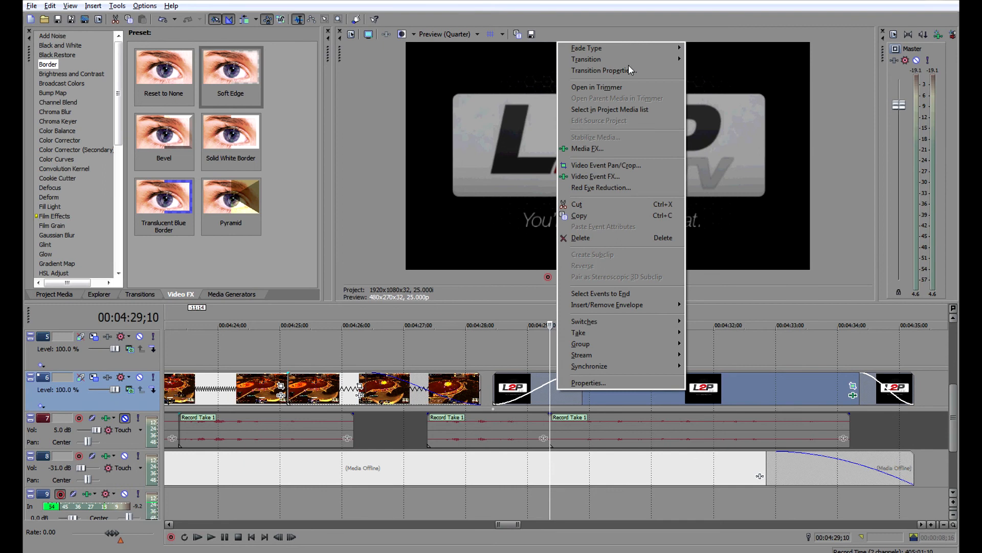
pyautogui.moveTo(634, 49)
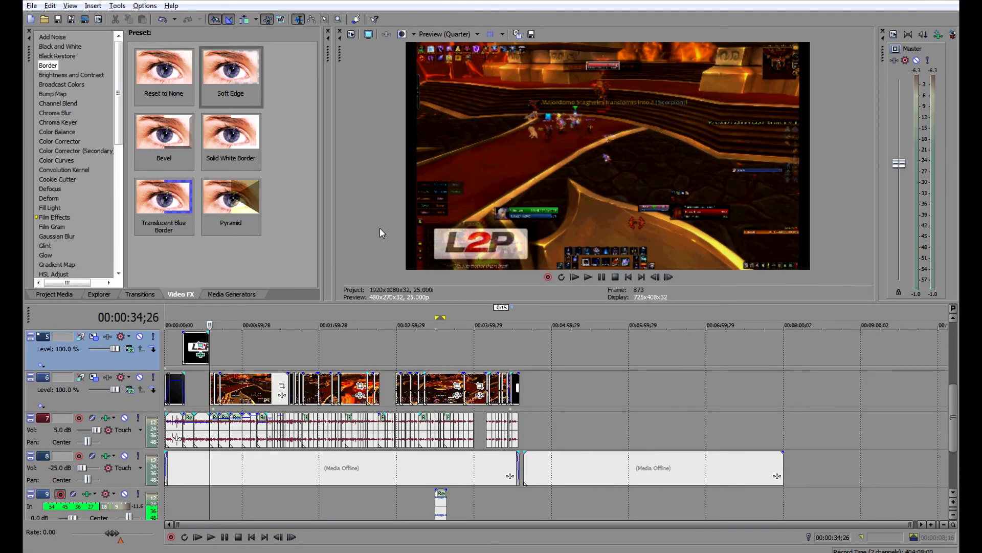
# Set the preview quality to Preview (Full) and show the game footage frame at 00:02:32;07.
pyautogui.click(465, 34)
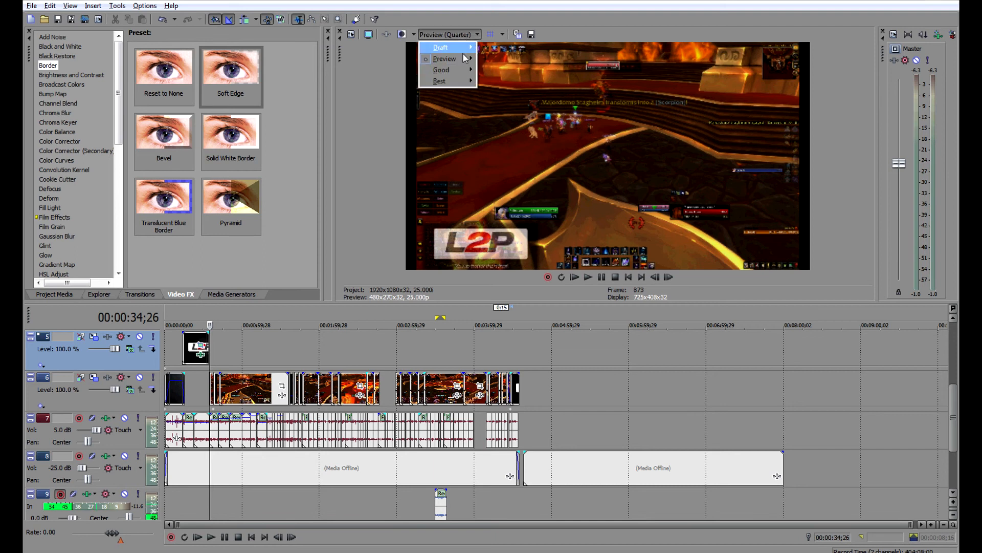
pyautogui.moveTo(465, 57)
pyautogui.click(508, 70)
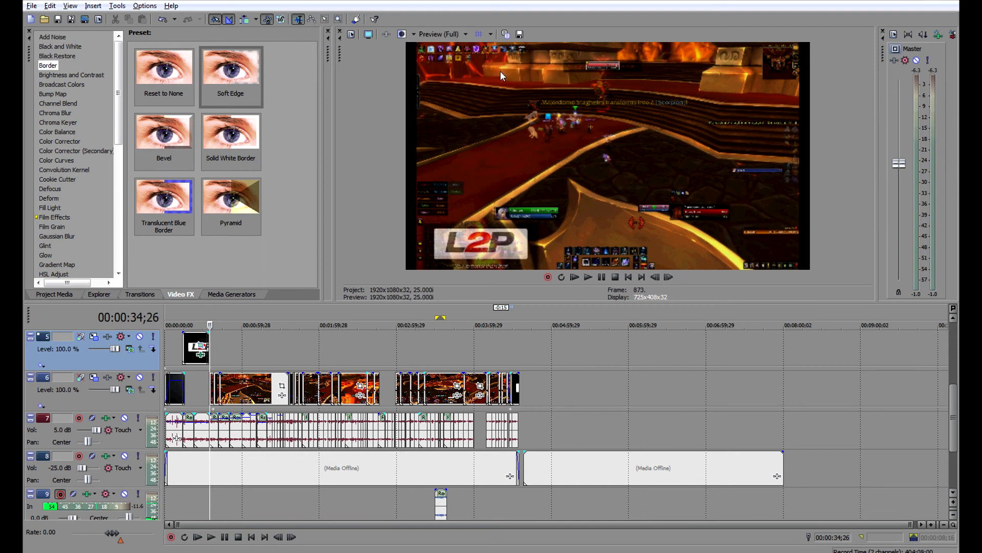
pyautogui.click(393, 339)
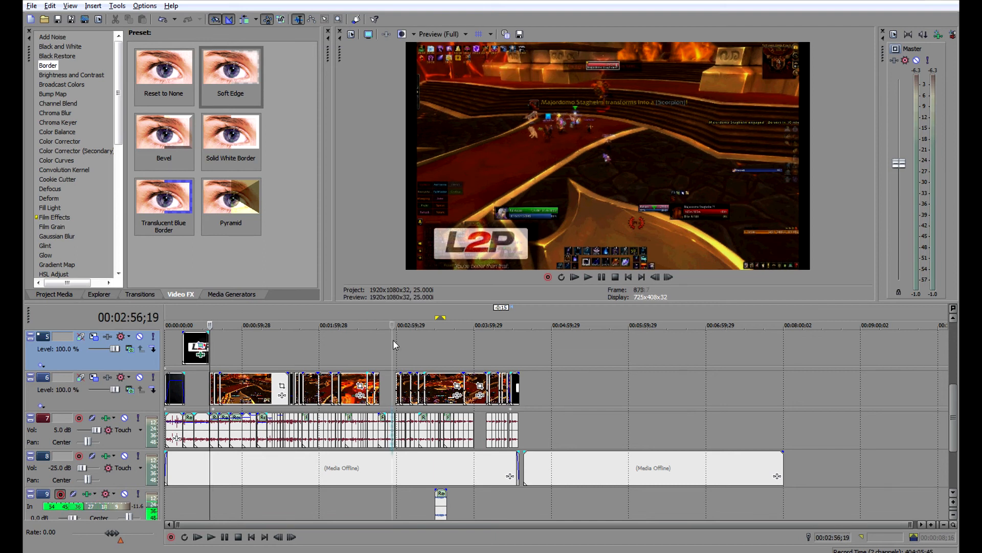
pyautogui.click(361, 350)
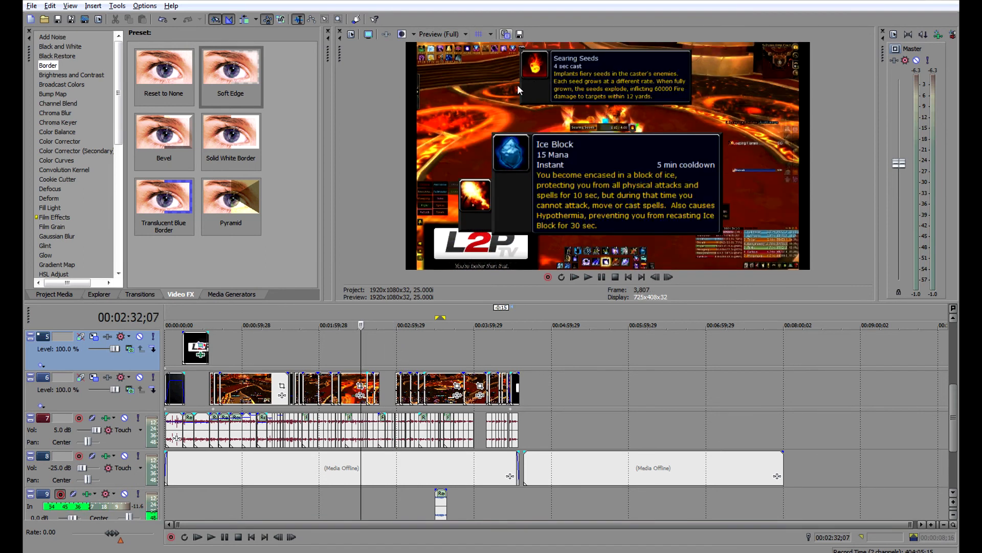
# Review the Sony AVC output and Normal rendering template settings in Render As without rendering.
pyautogui.click(31, 6)
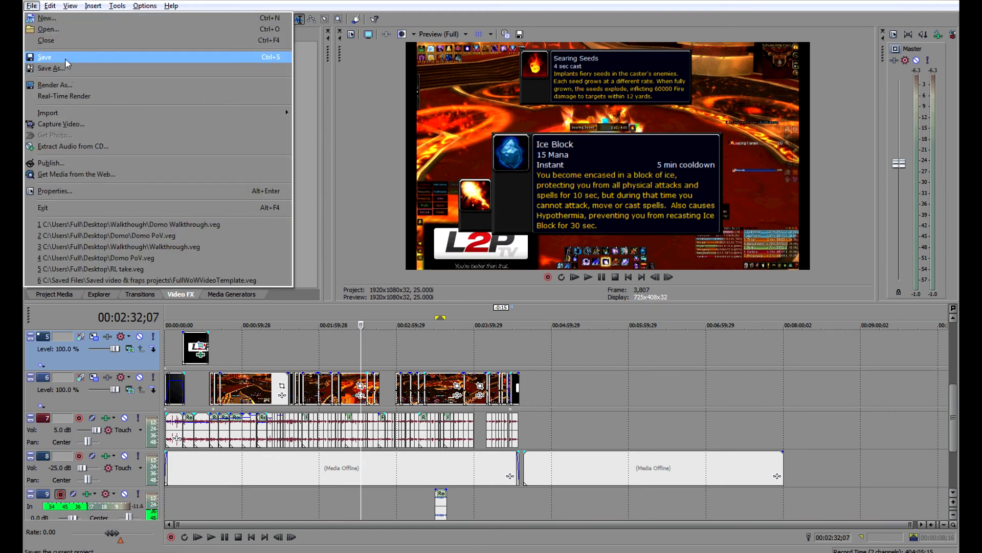
pyautogui.click(81, 84)
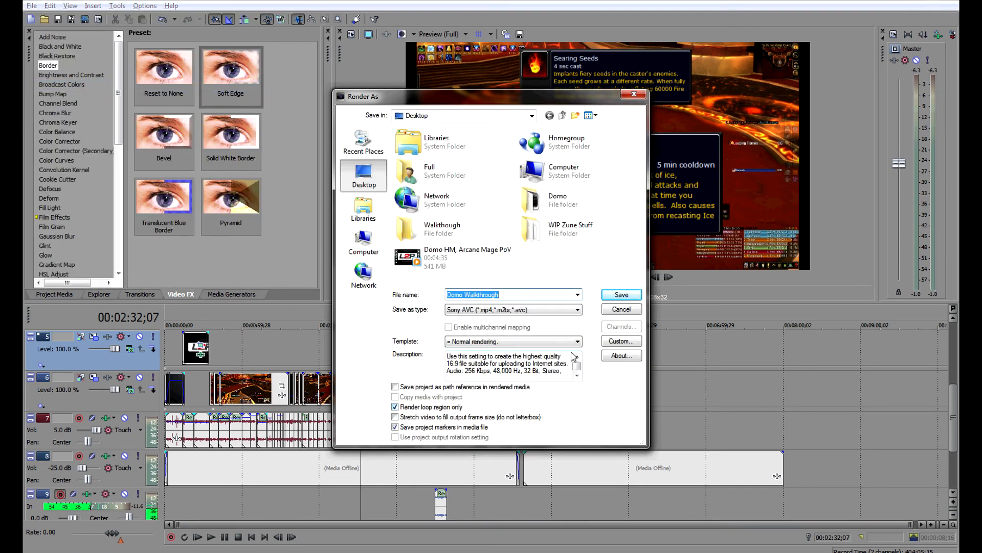
pyautogui.click(621, 309)
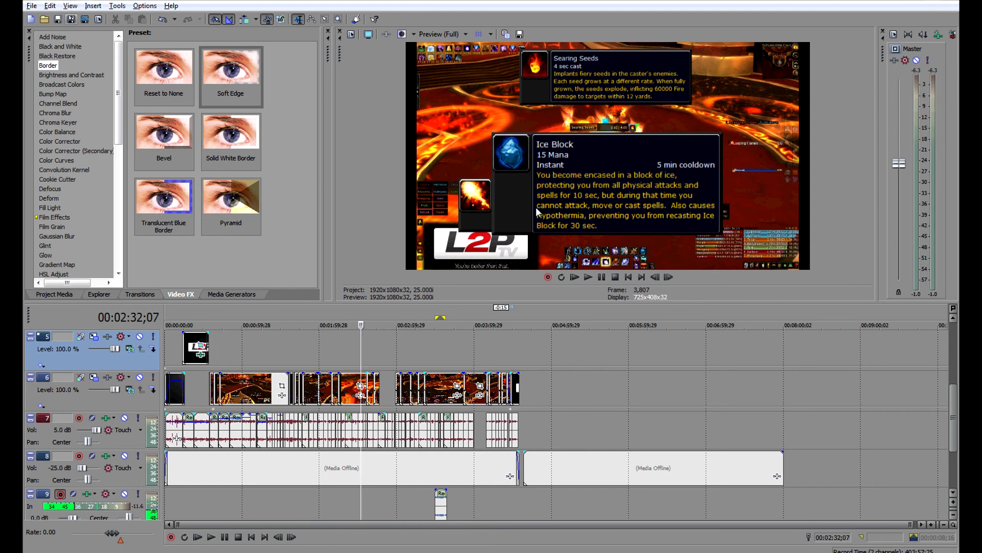
# Switch to the web browser, search YouTube for "hard dance trance" and open the video Best (Hard) Trance & (Hard) Dance.
pyautogui.click(524, 551)
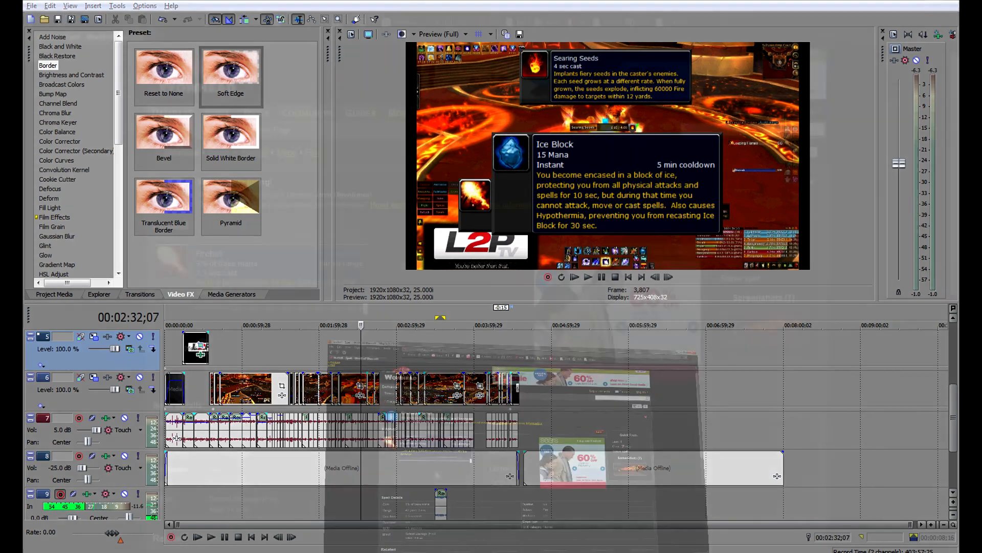
pyautogui.click(371, 23)
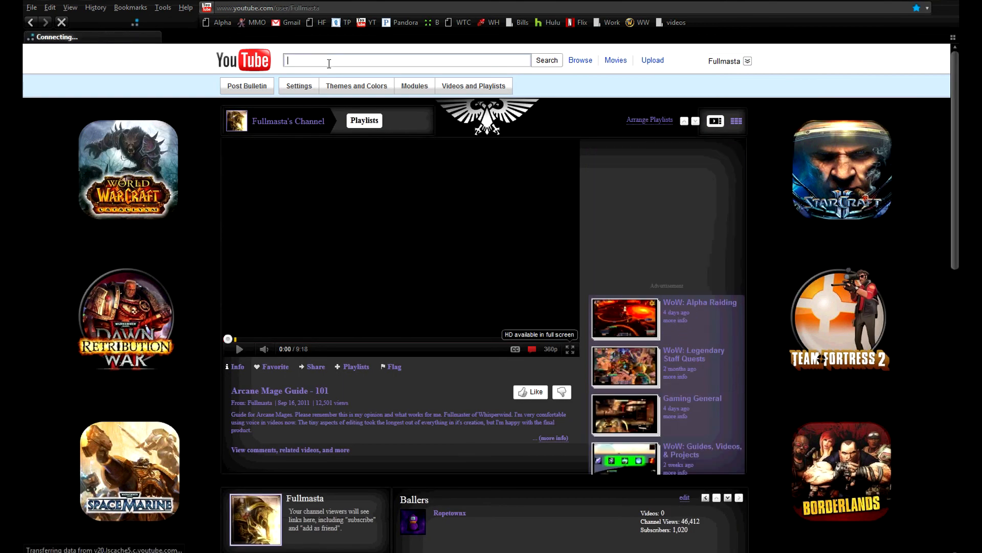
pyautogui.write('har')
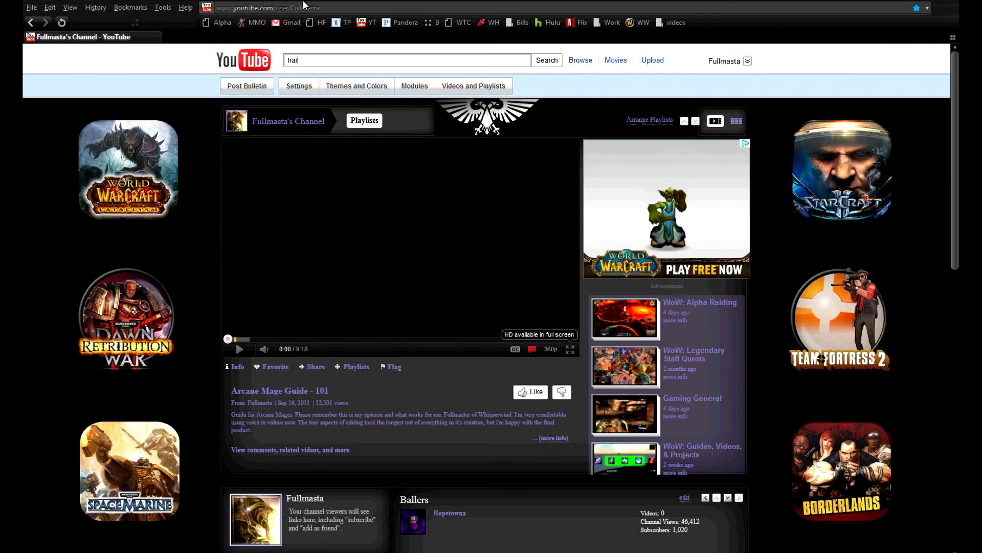
pyautogui.write('d dance trance tranc')
pyautogui.press('Return')
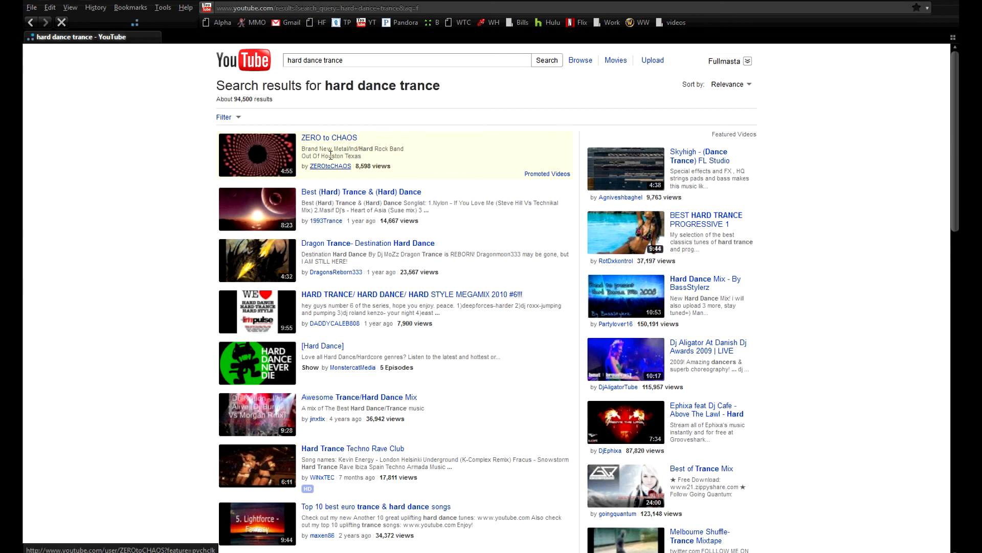
pyautogui.click(332, 192)
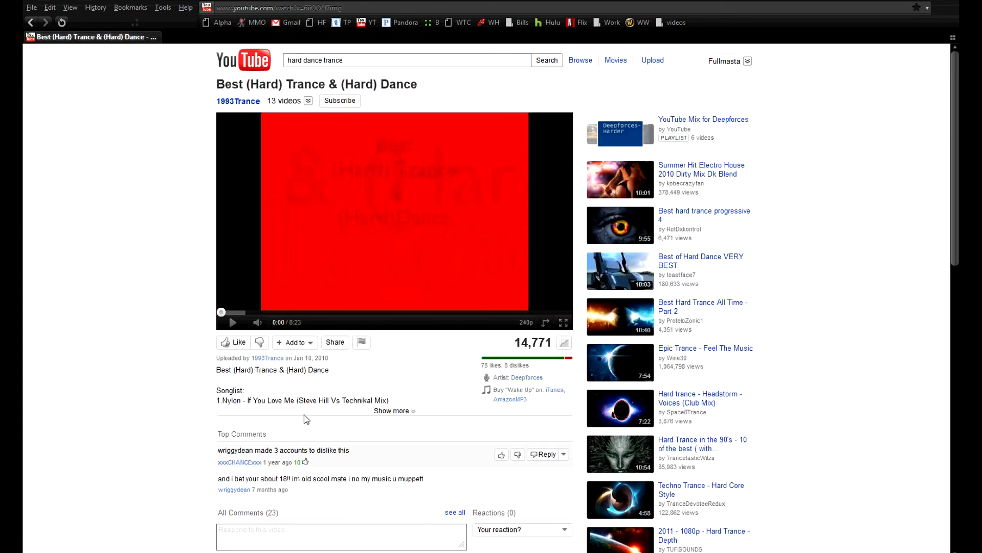
pyautogui.moveTo(527, 543)
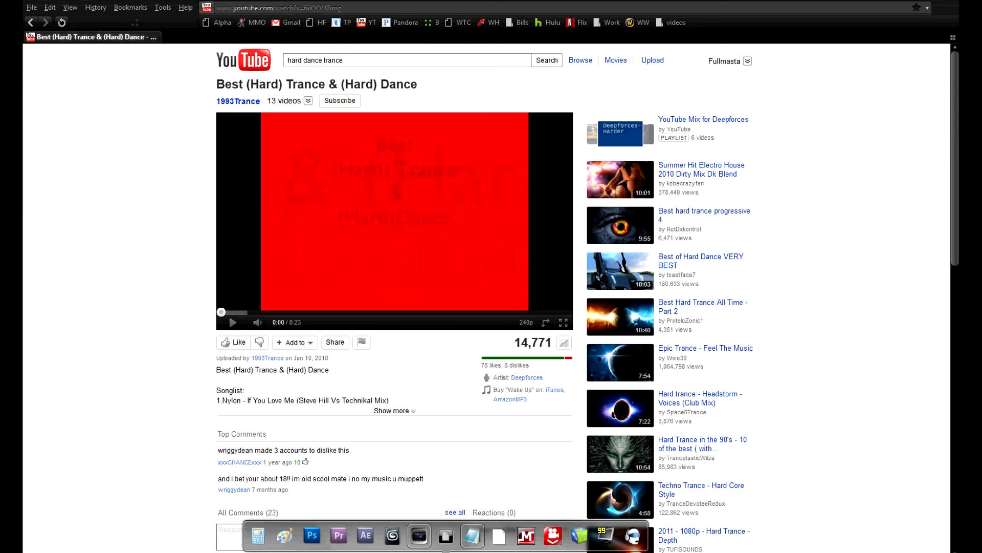
# Switch to YouTube Downloader HD, enter the open hard trance video's address as the video URL and bring up the download format choices.
pyautogui.click(550, 539)
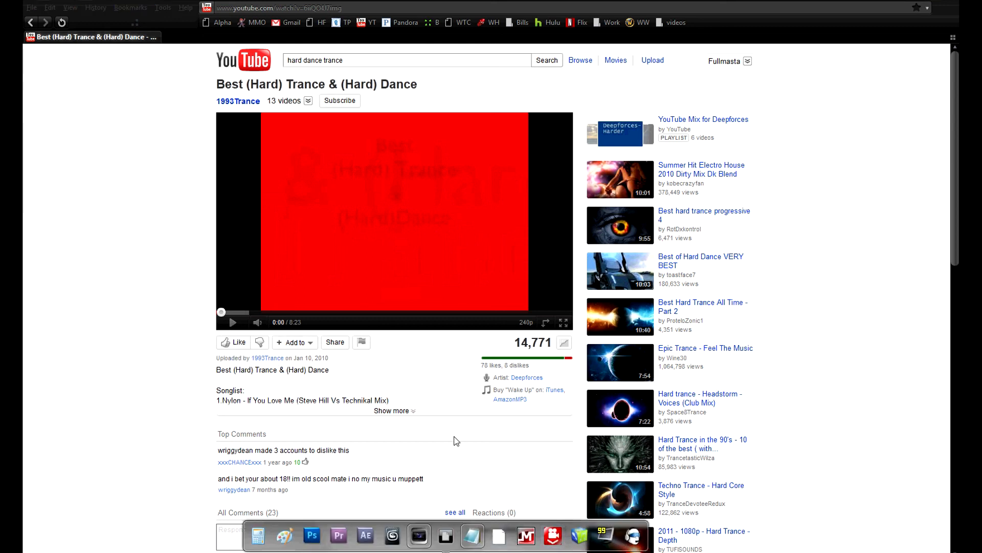
pyautogui.click(370, 7)
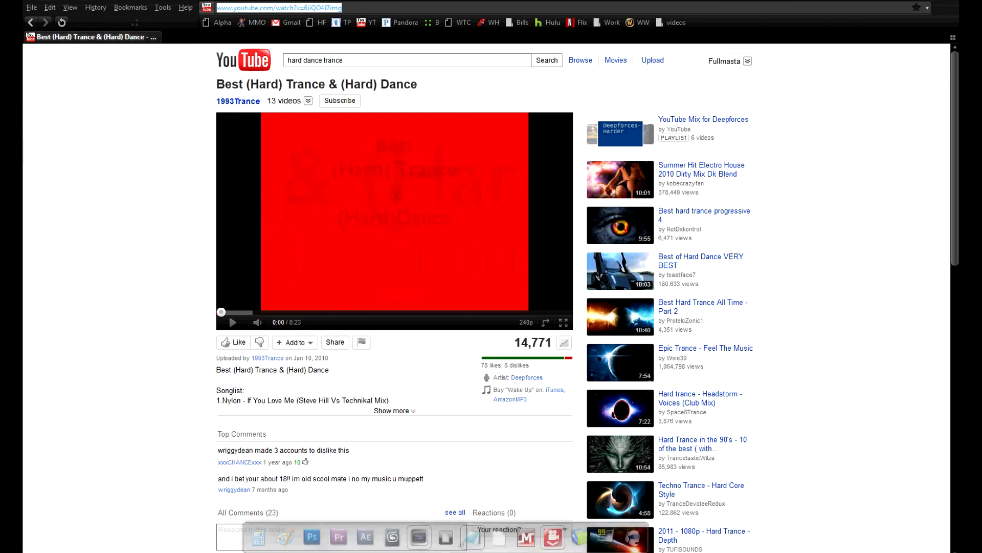
pyautogui.click(445, 537)
pyautogui.click(629, 473)
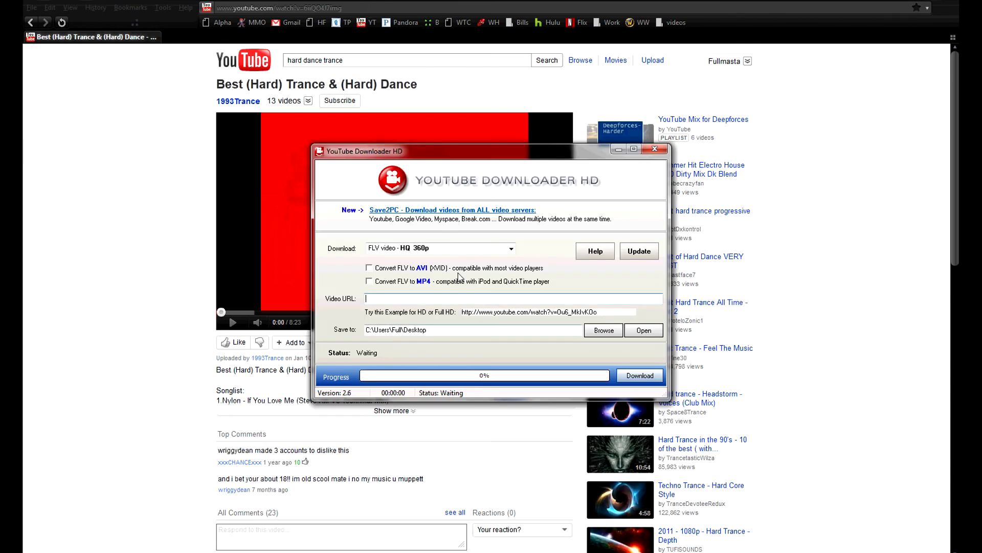
pyautogui.write('http://www.youtube.com/watch?v=6iiQO4J7img')
pyautogui.click(415, 249)
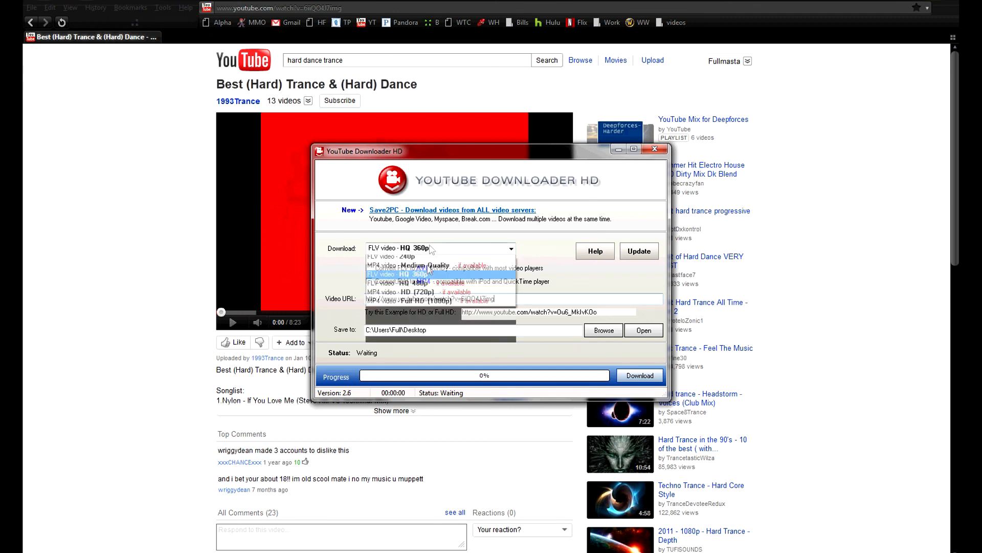
pyautogui.click(197, 283)
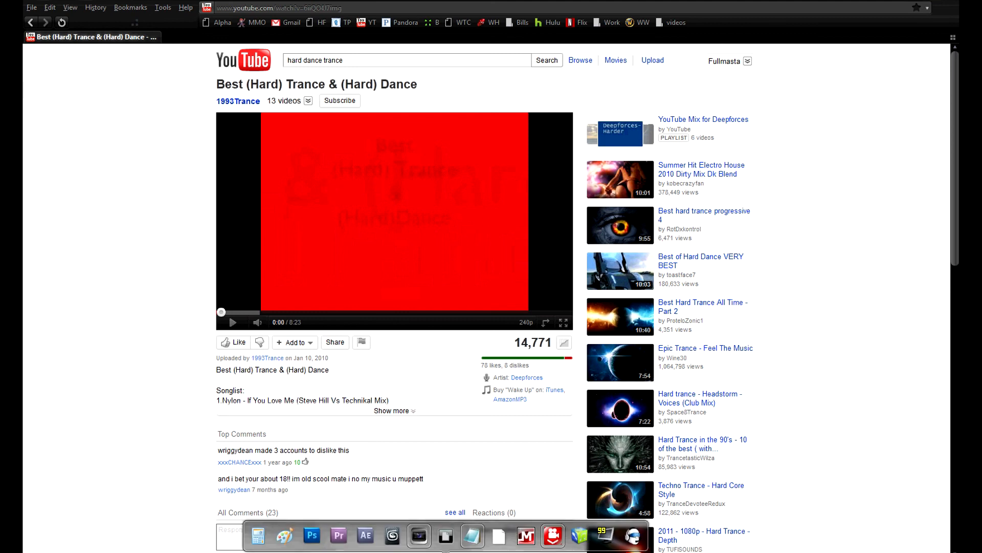
# Switch to the Domo Walkthrough project in Vegas Pro and inspect the two background music clips on track 8, ending at 00:02:53;04.
pyautogui.moveTo(446, 536)
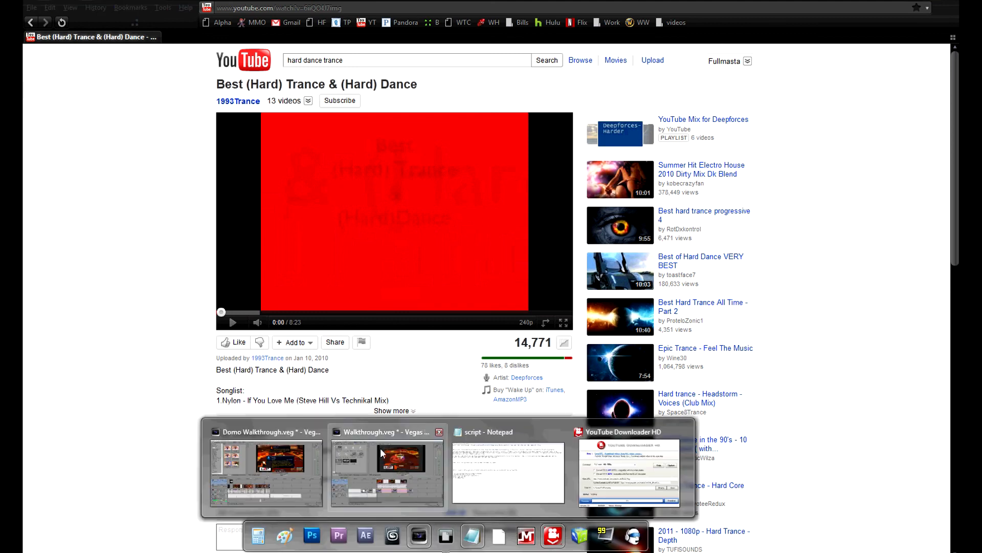
pyautogui.click(299, 453)
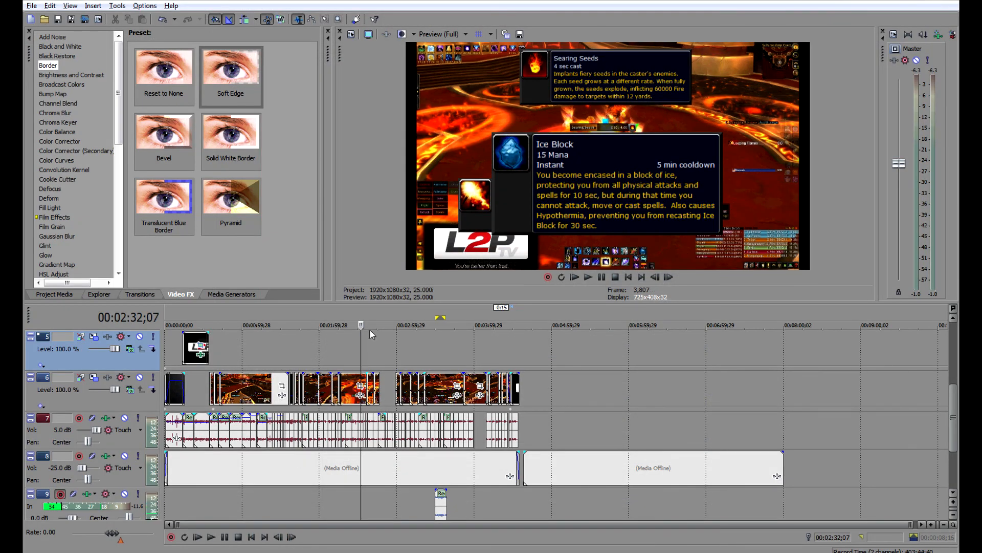
pyautogui.click(337, 455)
pyautogui.click(259, 471)
pyautogui.click(450, 463)
pyautogui.click(610, 465)
pyautogui.click(660, 463)
pyautogui.click(389, 463)
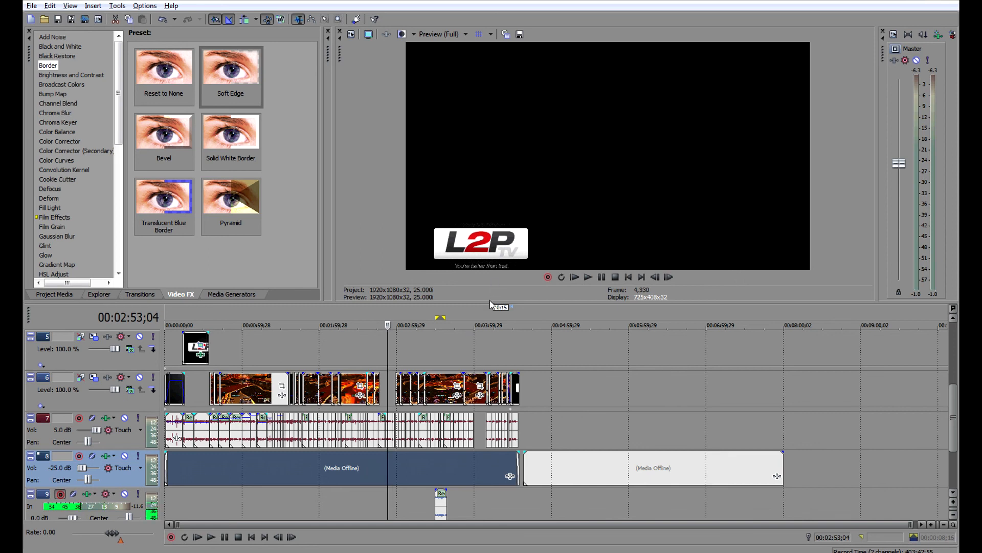
# Preview the game footage frames at 00:02:17;09, 00:02:22;21 and 00:01:25;01 on the timeline.
pyautogui.click(343, 348)
pyautogui.scroll(2, 343, 349)
pyautogui.scroll(1, 342, 348)
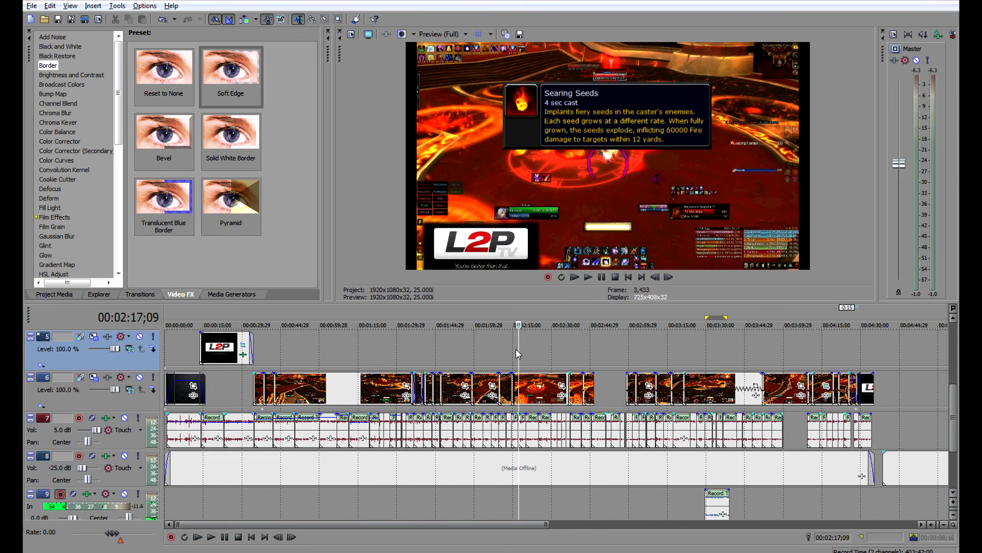
pyautogui.click(532, 352)
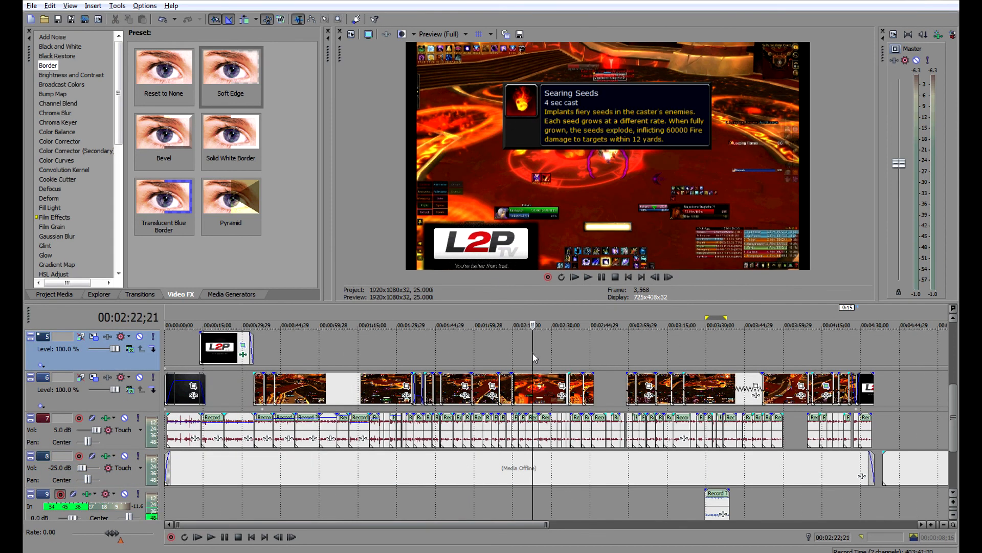
pyautogui.click(385, 342)
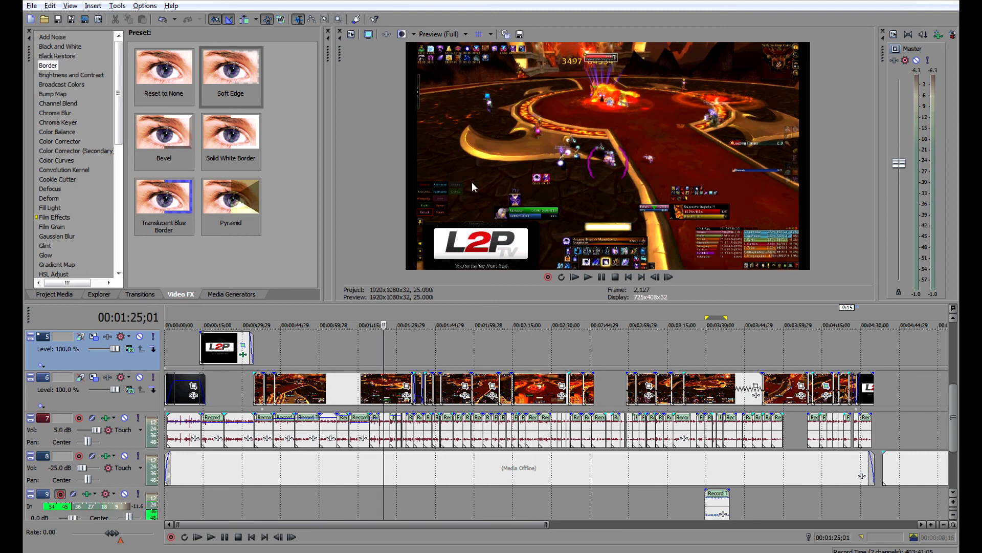